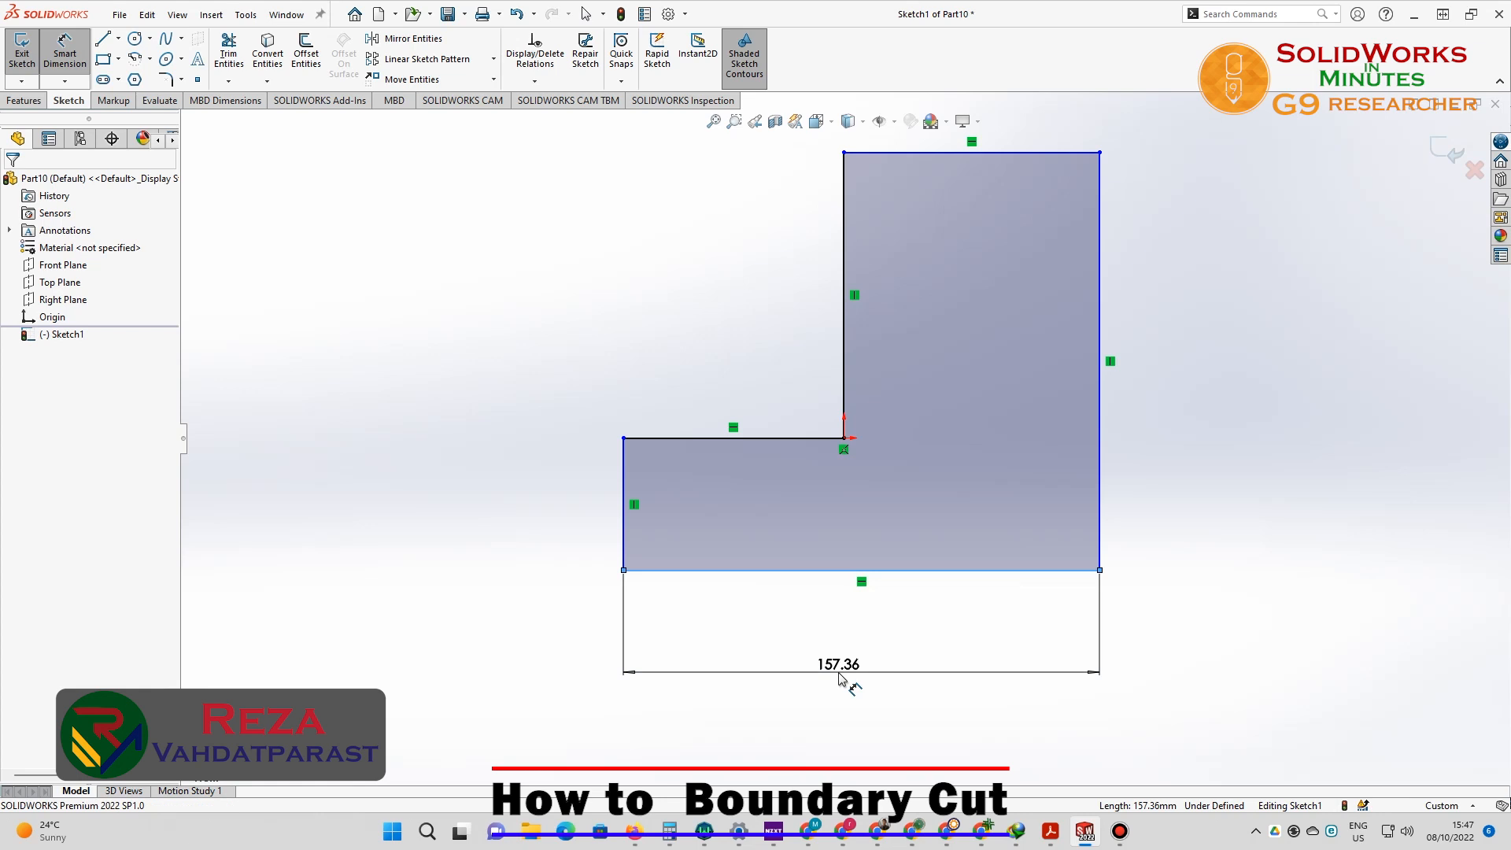
# Dimension the L-profile's bottom edge at 200 mm and its outer vertical edge at 200 mm.
pyautogui.write('200')
pyautogui.press('Return')
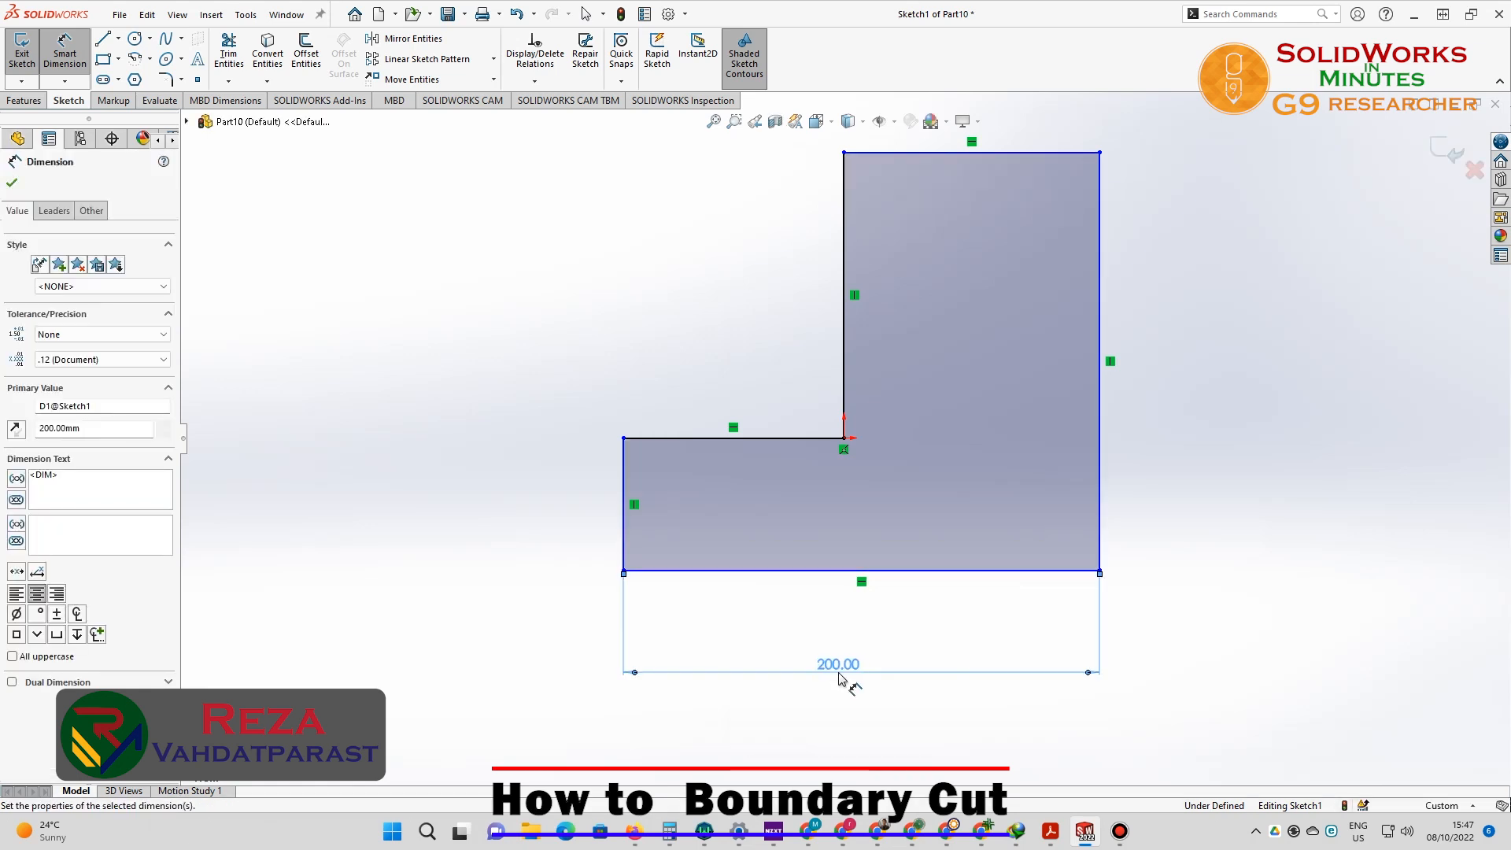
pyautogui.click(1101, 406)
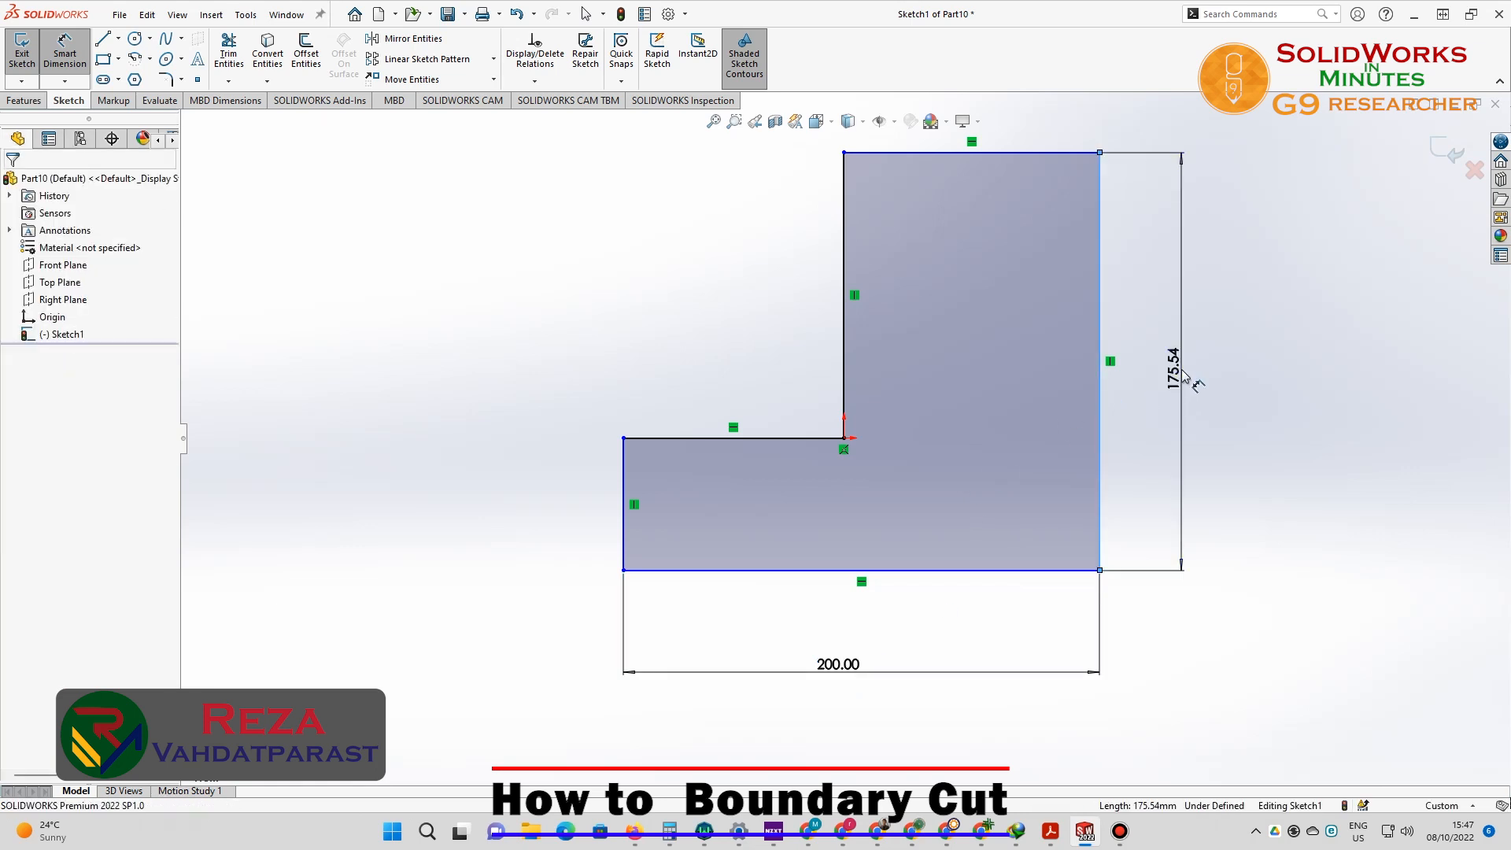
pyautogui.click(1185, 377)
pyautogui.write('200')
pyautogui.press('Return')
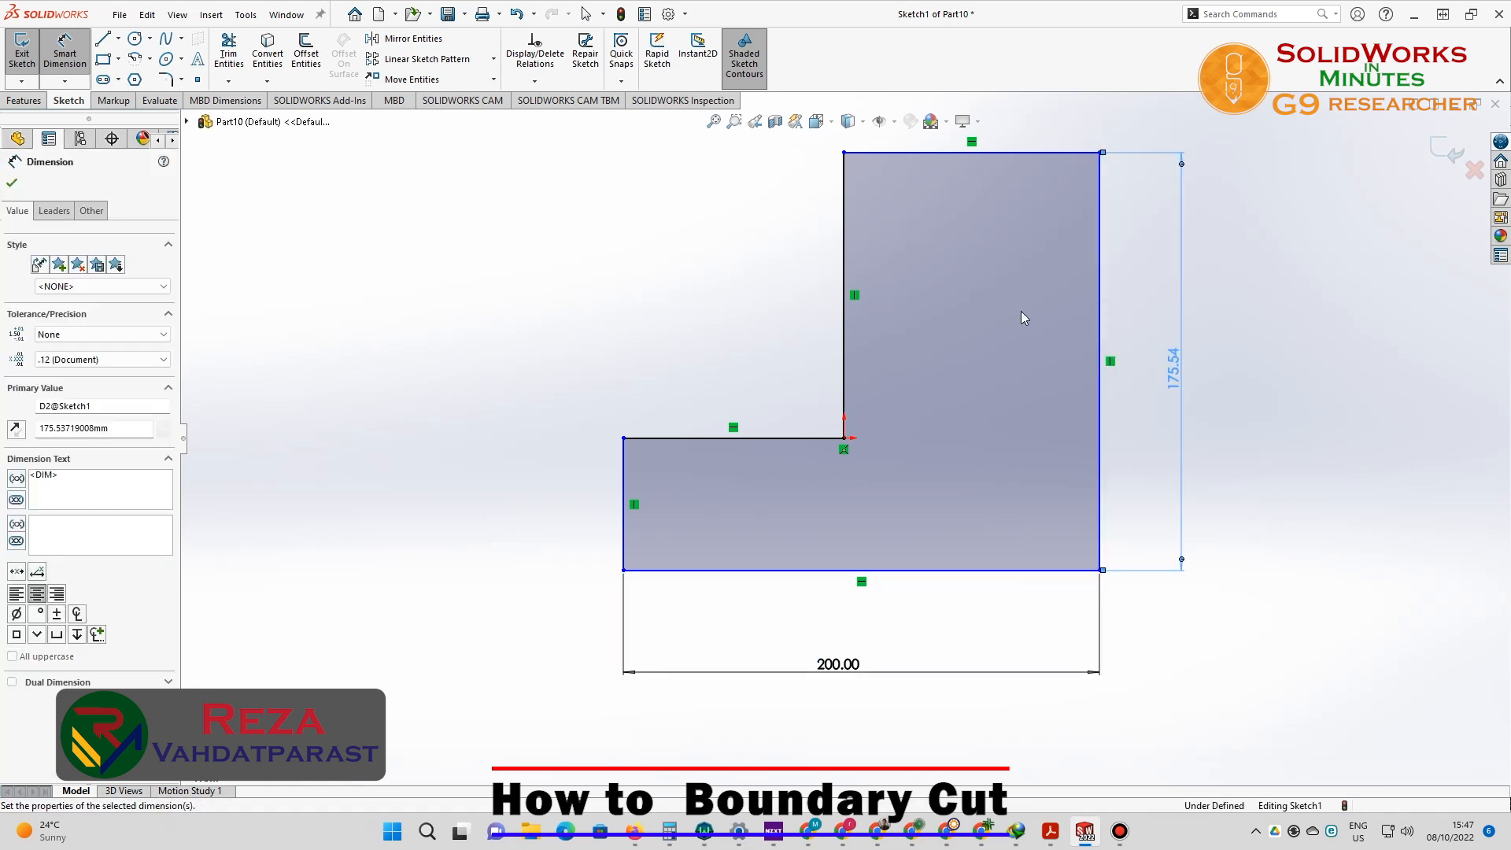
# Set the L-profile's inner horizontal edge to 100 mm and inner vertical edge to 150 mm, and finish the sketch.
pyautogui.click(799, 440)
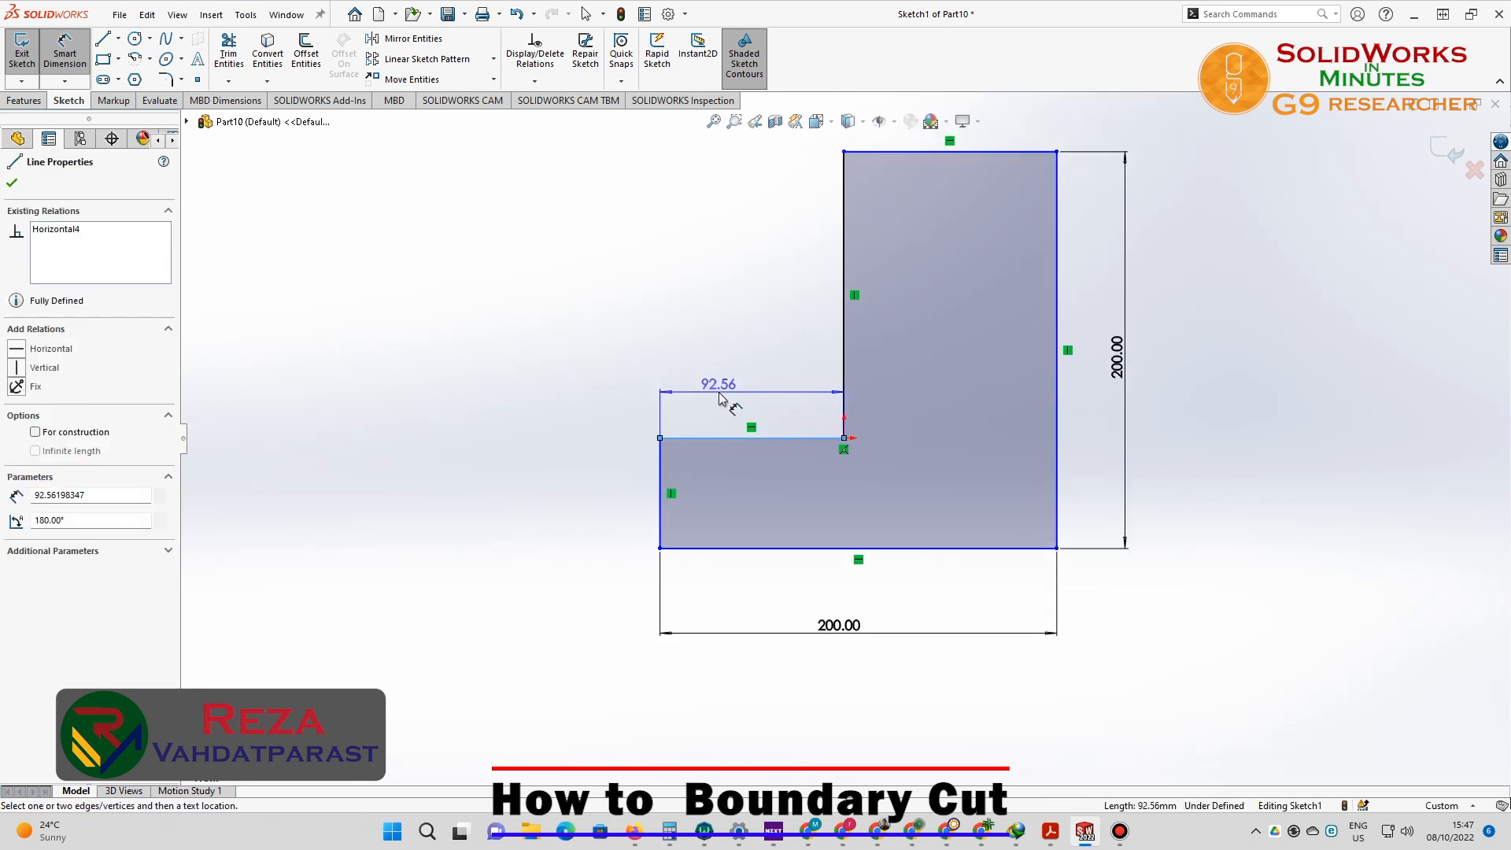
pyautogui.click(720, 392)
pyautogui.write('100')
pyautogui.press('Return')
pyautogui.click(844, 236)
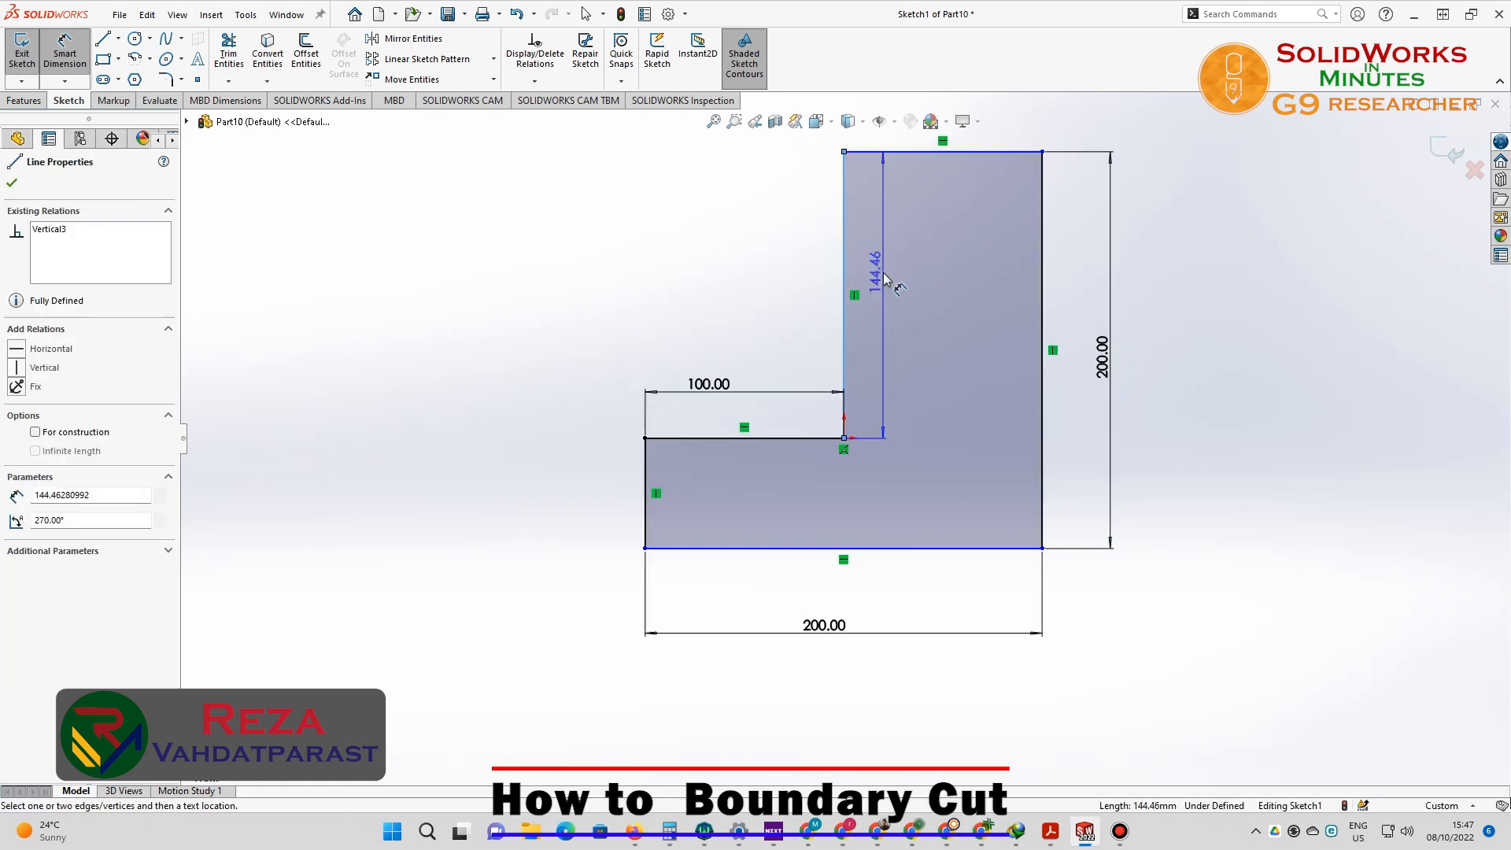
pyautogui.click(884, 277)
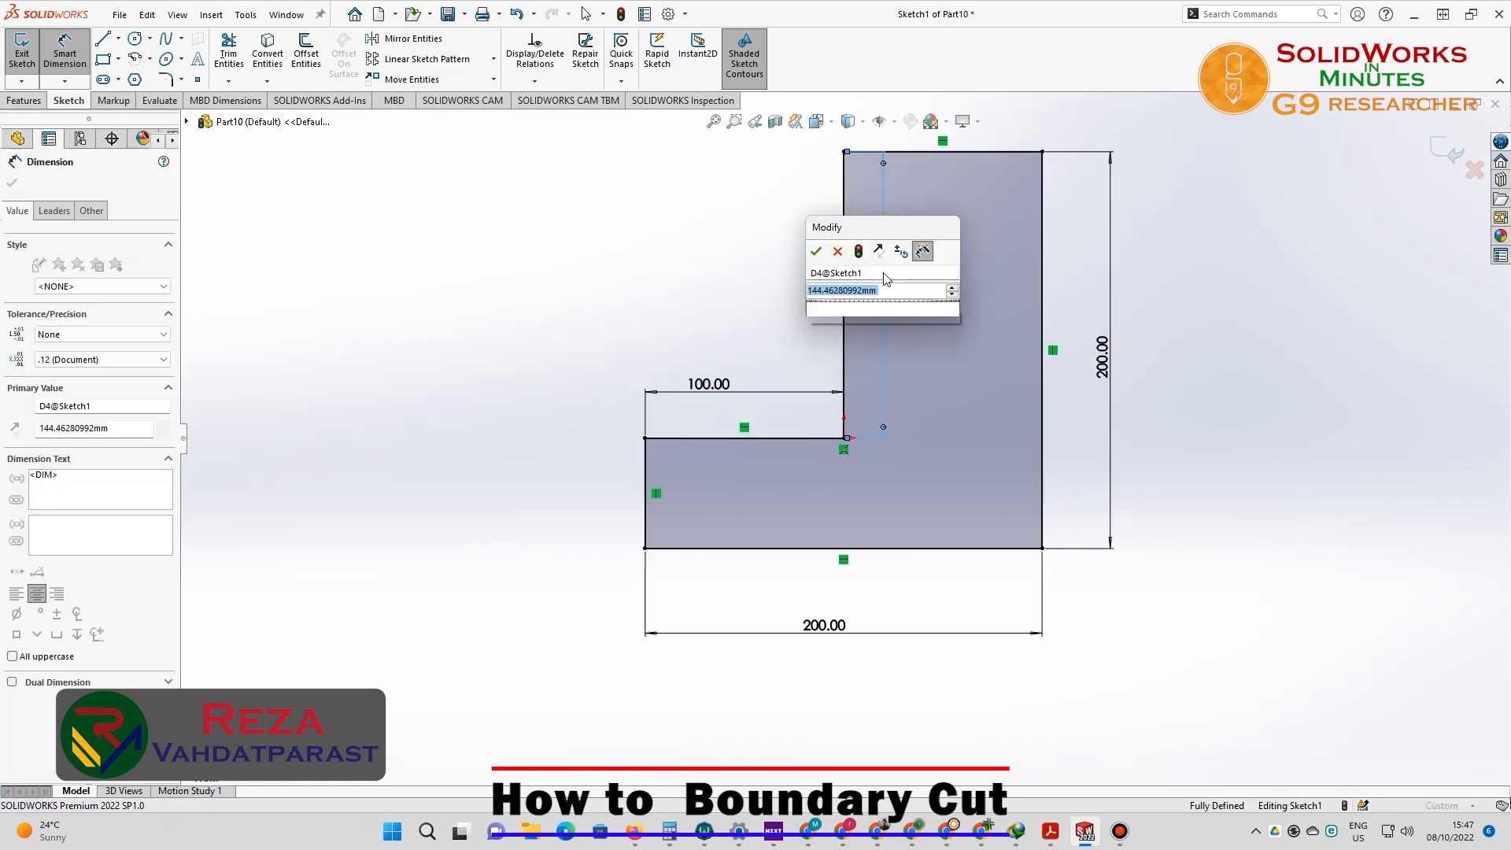
pyautogui.press('Return')
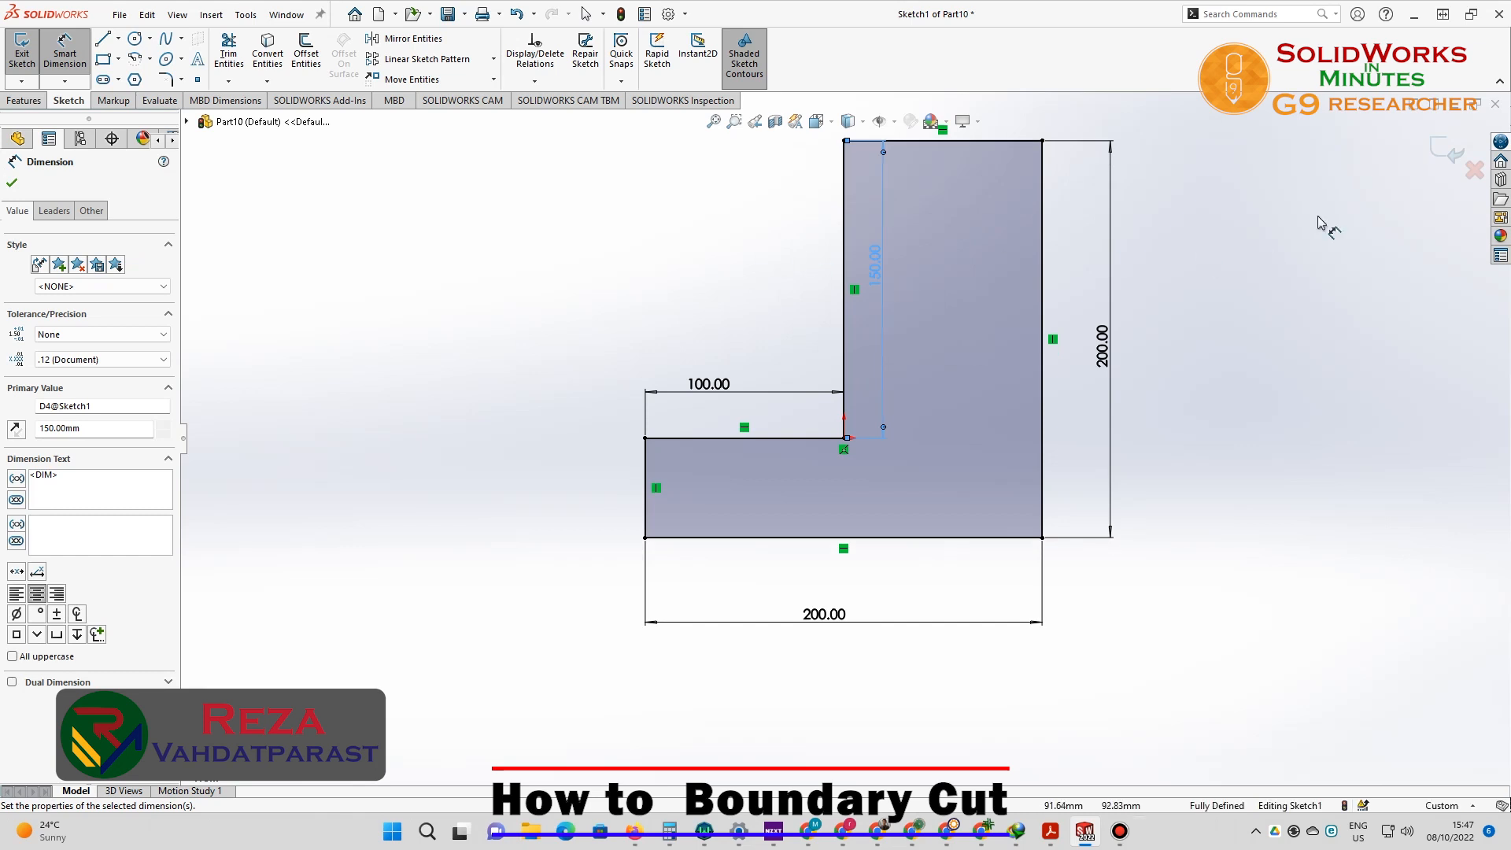
pyautogui.click(1437, 159)
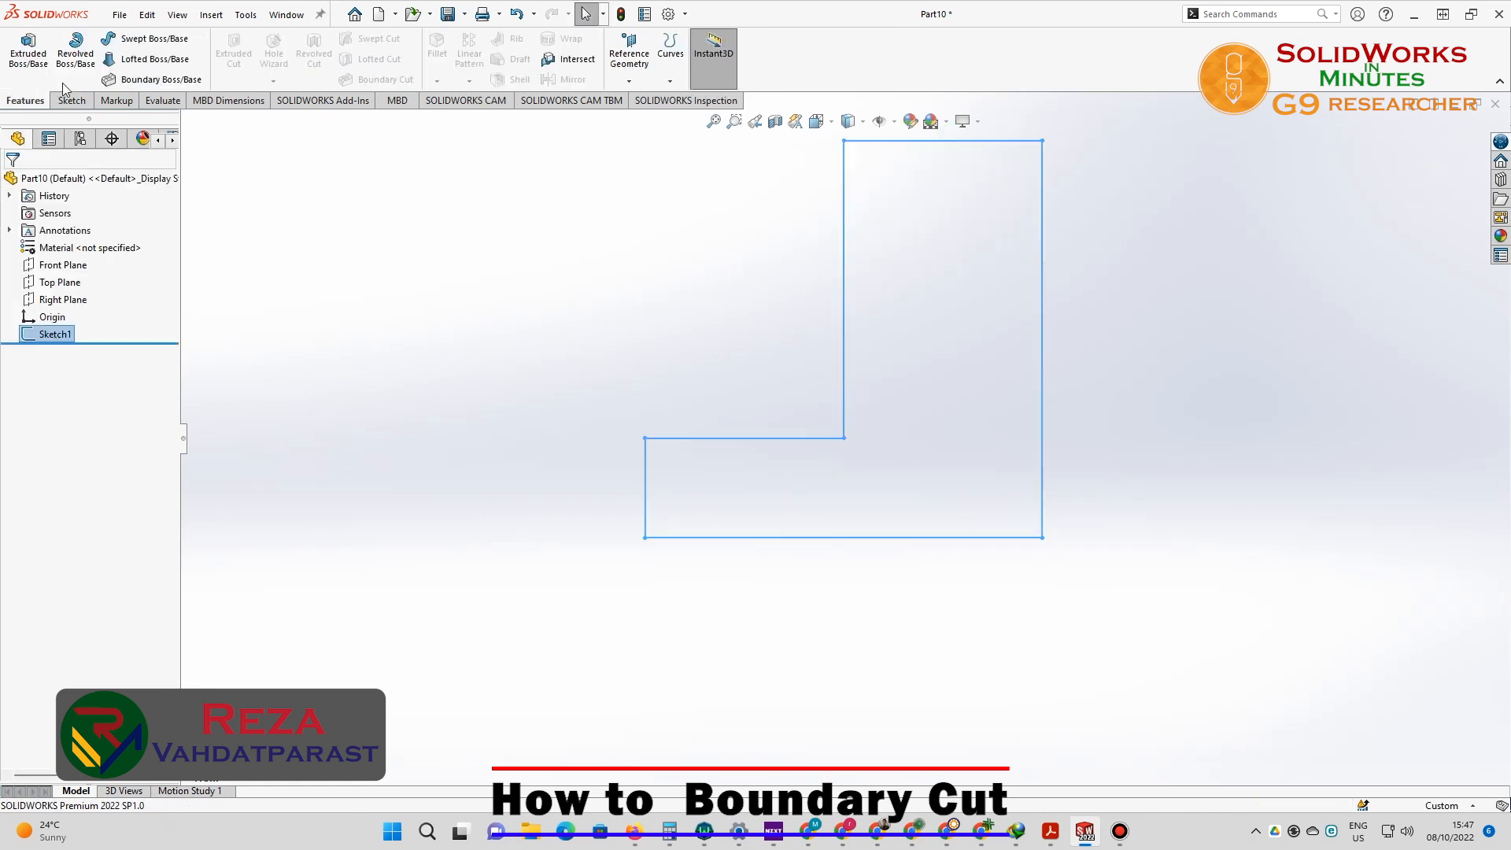
# Extrude the L-shaped sketch as a boss with the Mid Plane condition and a 200 mm depth.
pyautogui.click(29, 49)
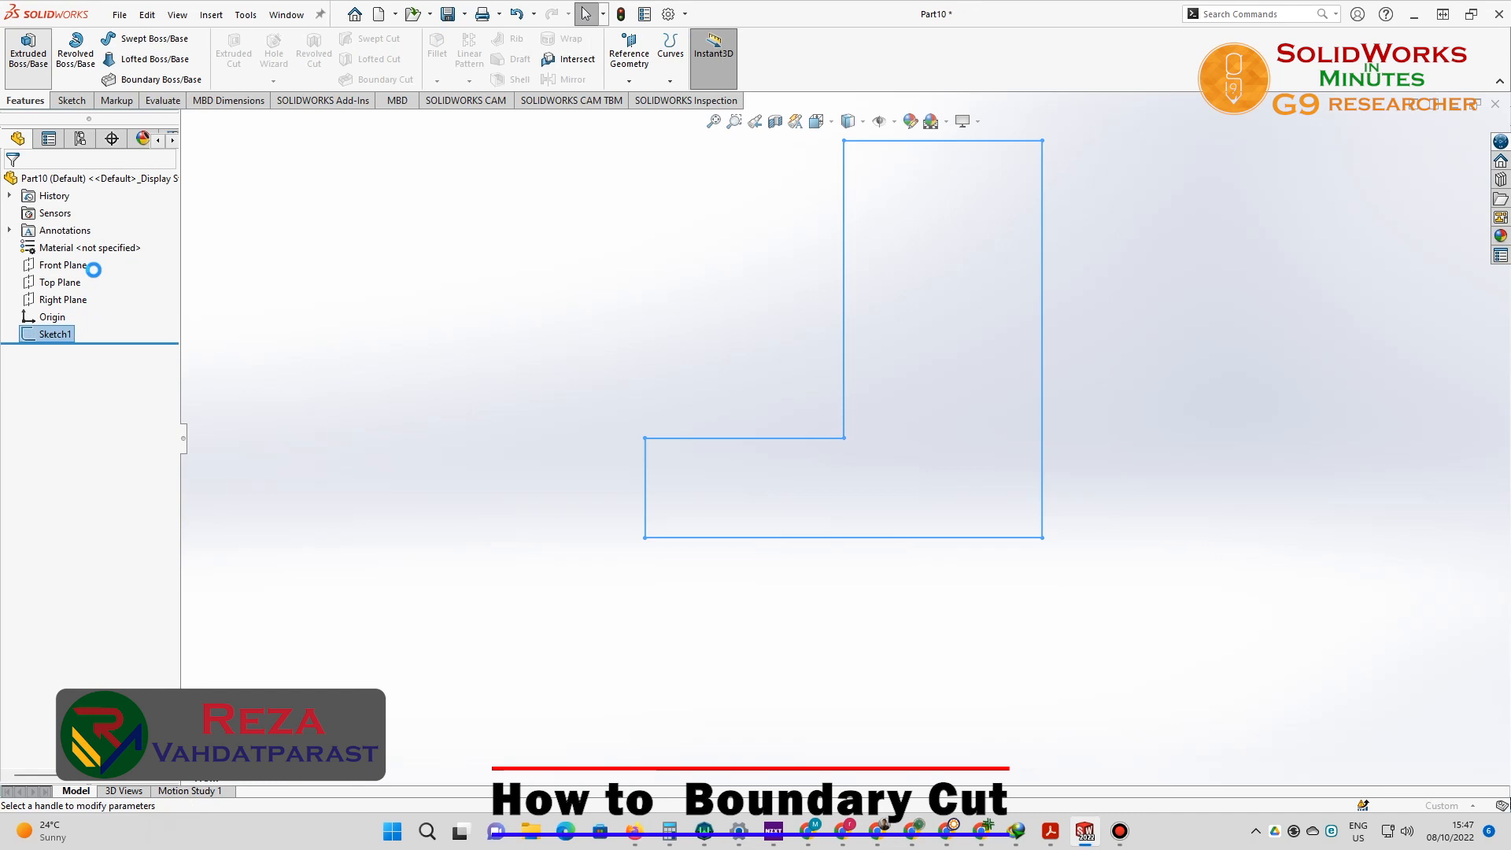
pyautogui.click(88, 278)
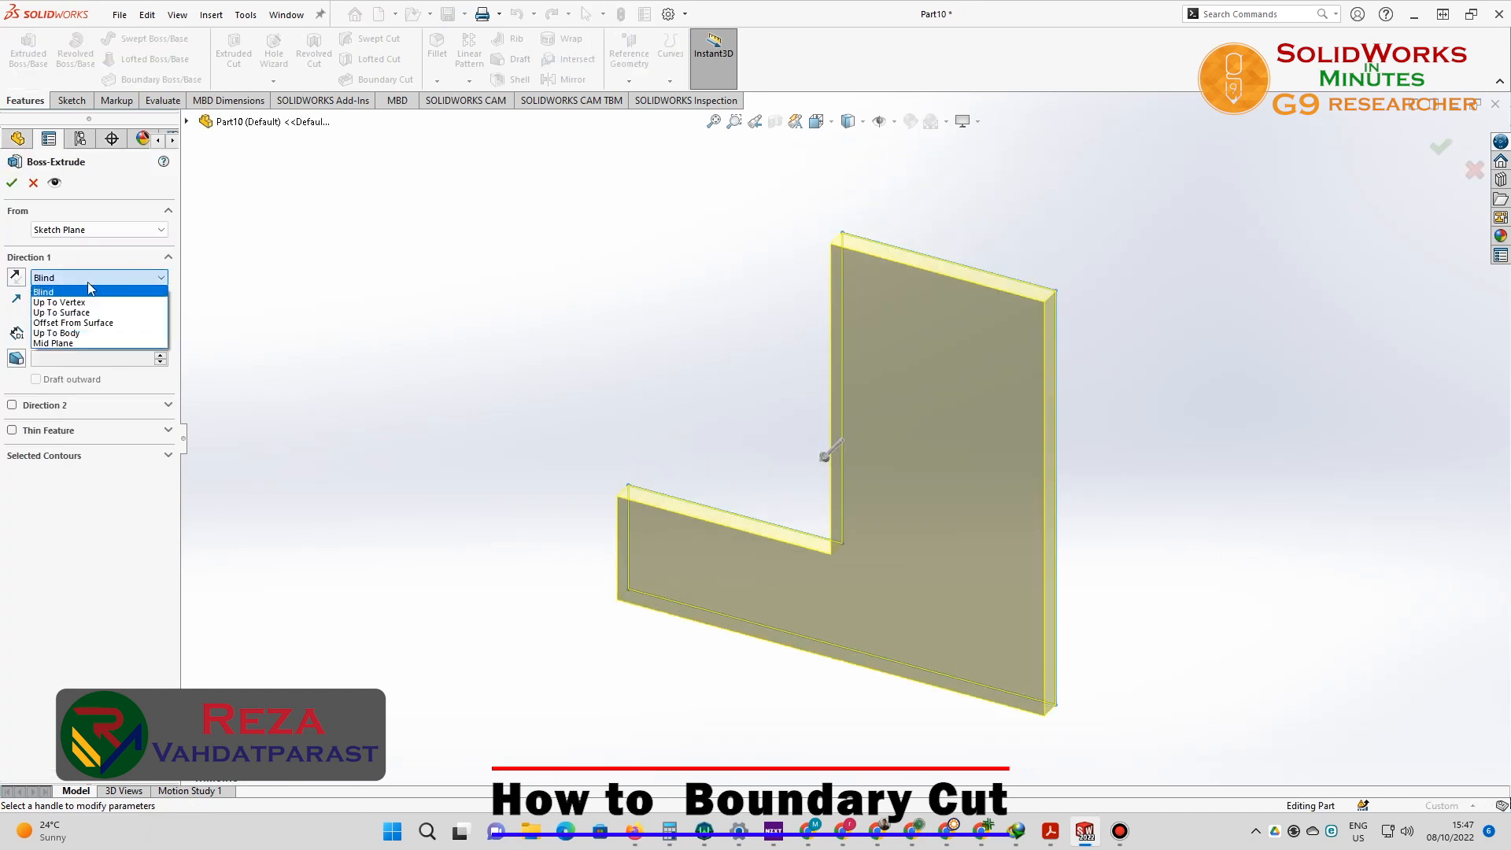
pyautogui.click(75, 344)
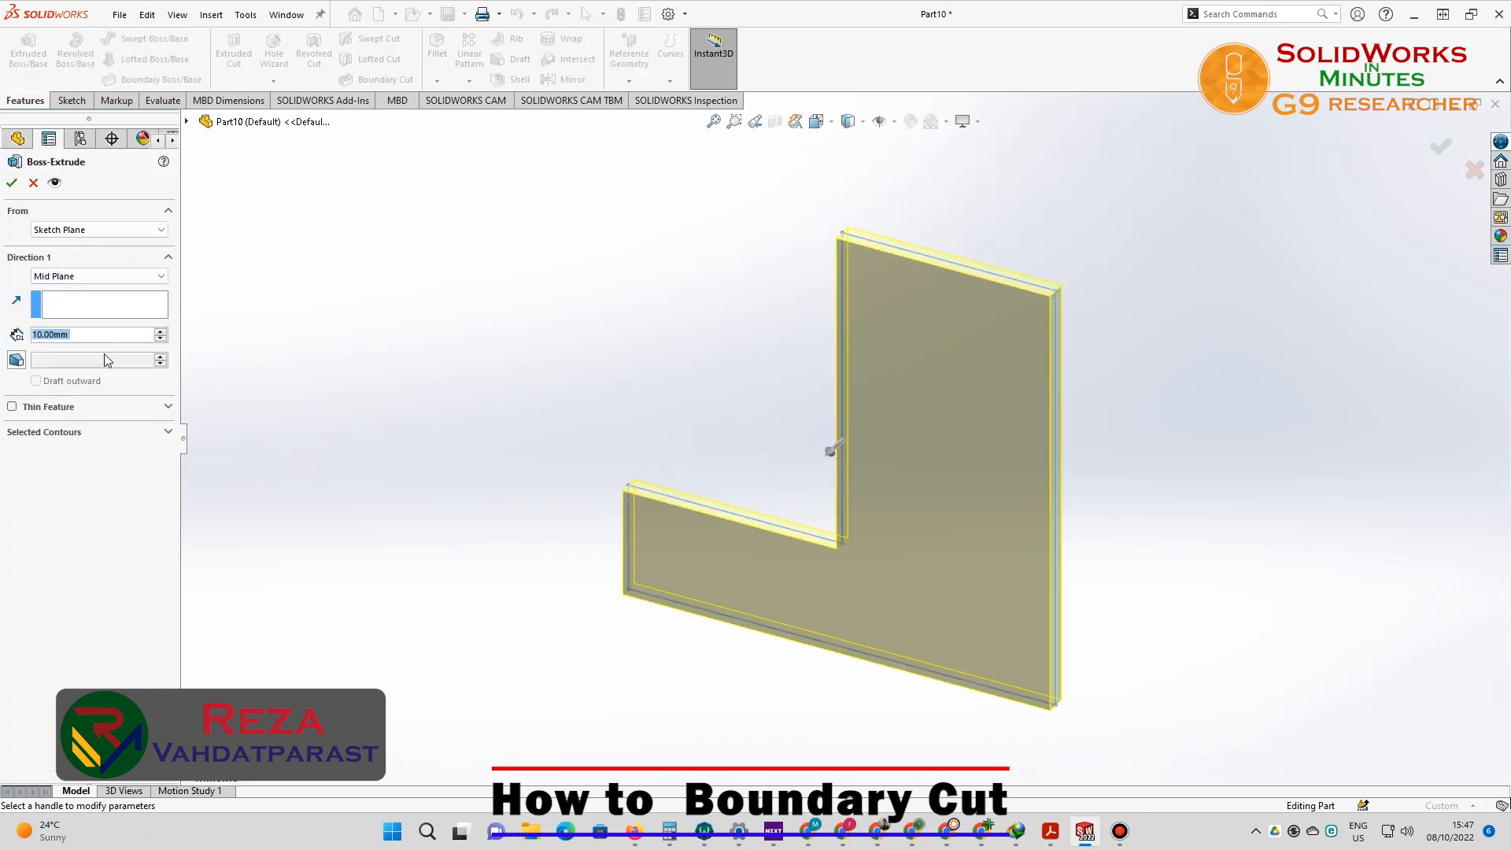
pyautogui.write('300')
pyautogui.press('Return')
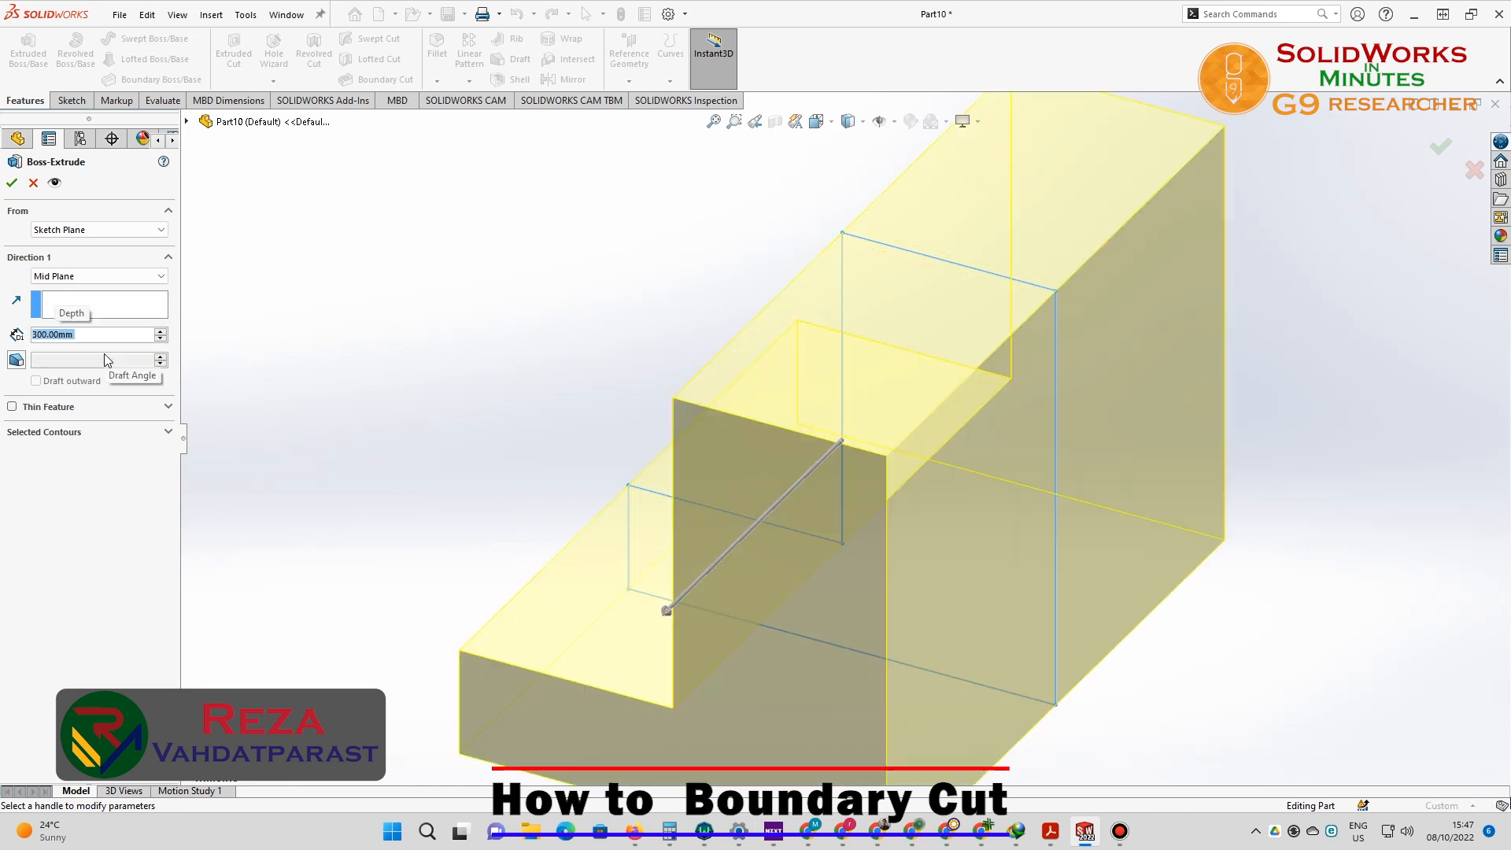
pyautogui.write('200')
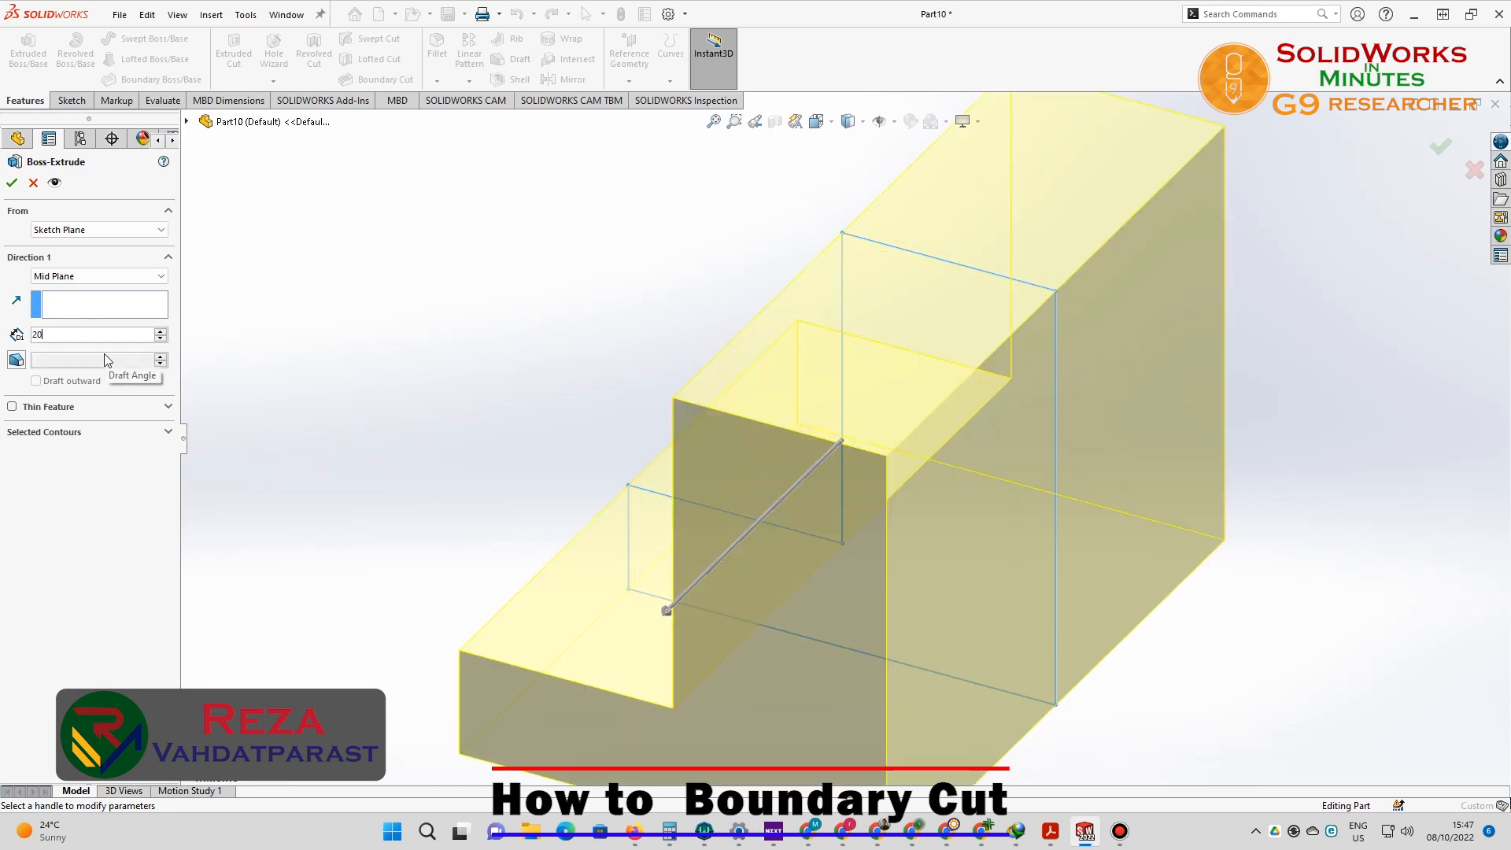
pyautogui.press('Return')
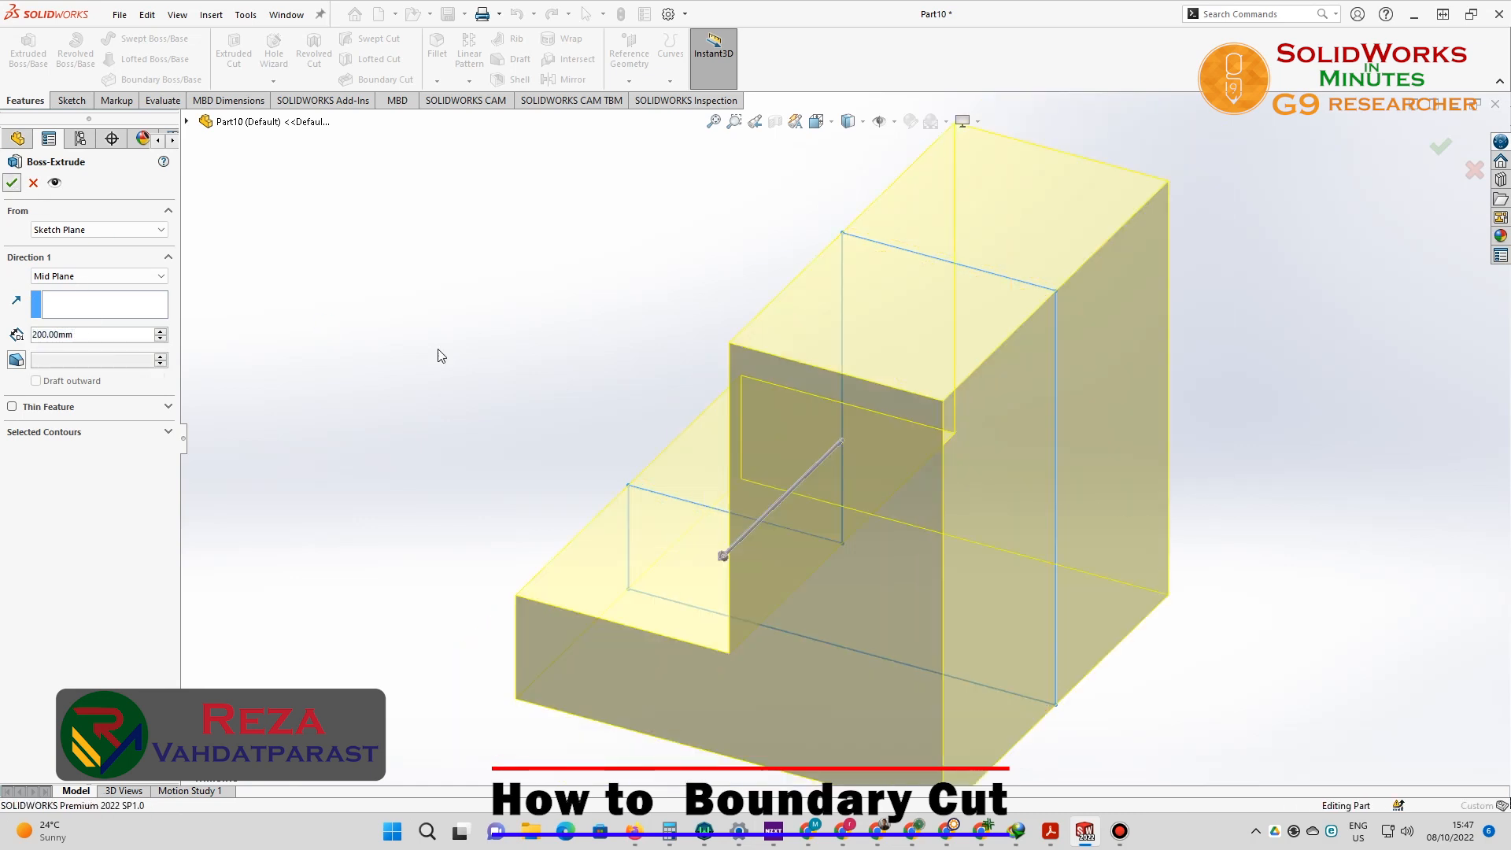
# On the block's full-height outer face, sketch a corner rectangle about 45 by 17 mm, below the origin near the lower edge.
pyautogui.moveTo(492, 326); pyautogui.dragTo(422, 347, button='middle')
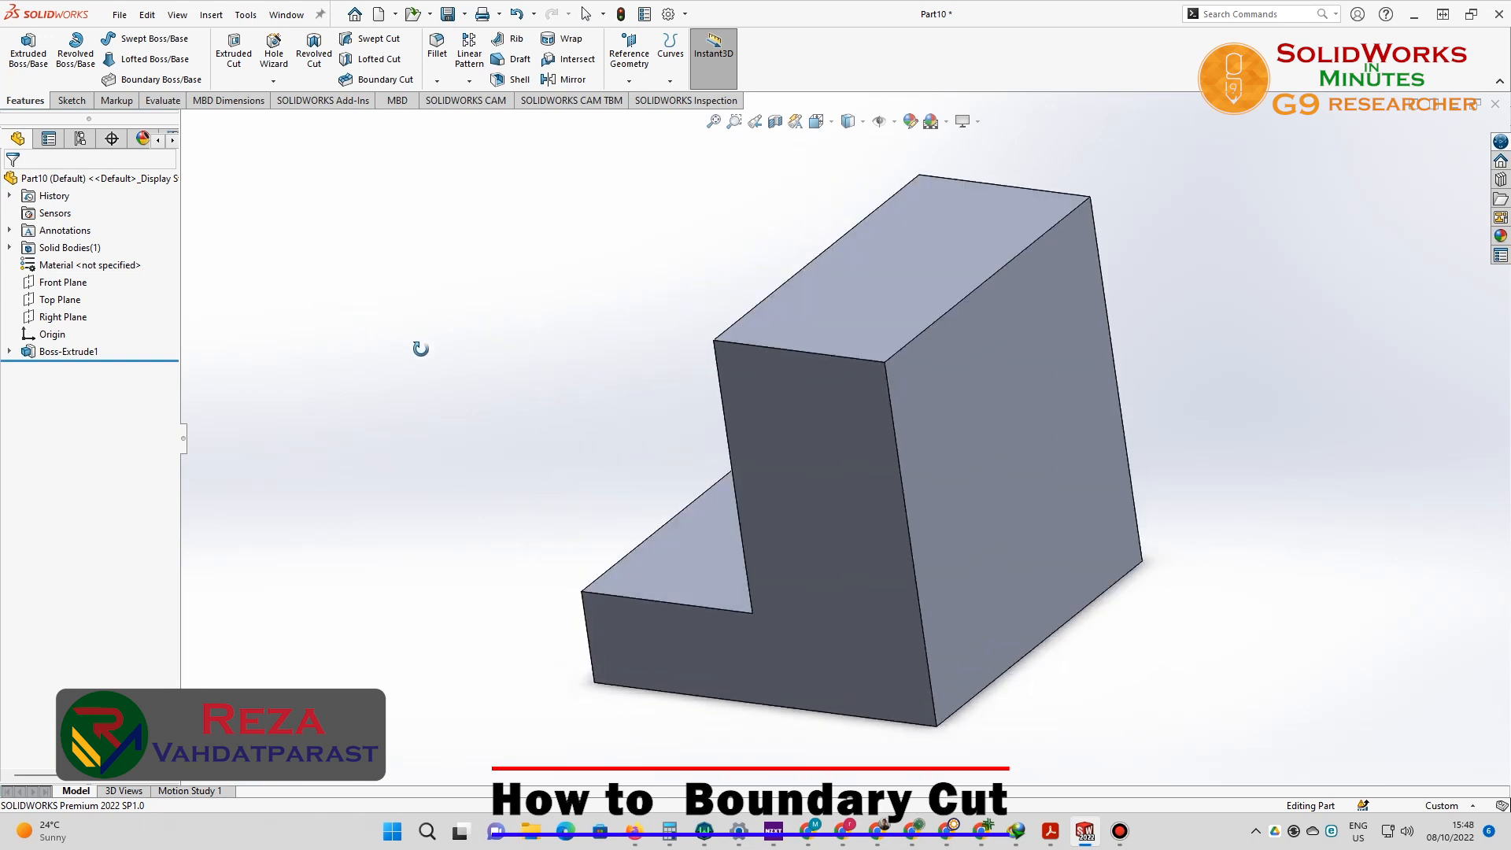
pyautogui.click(1033, 598)
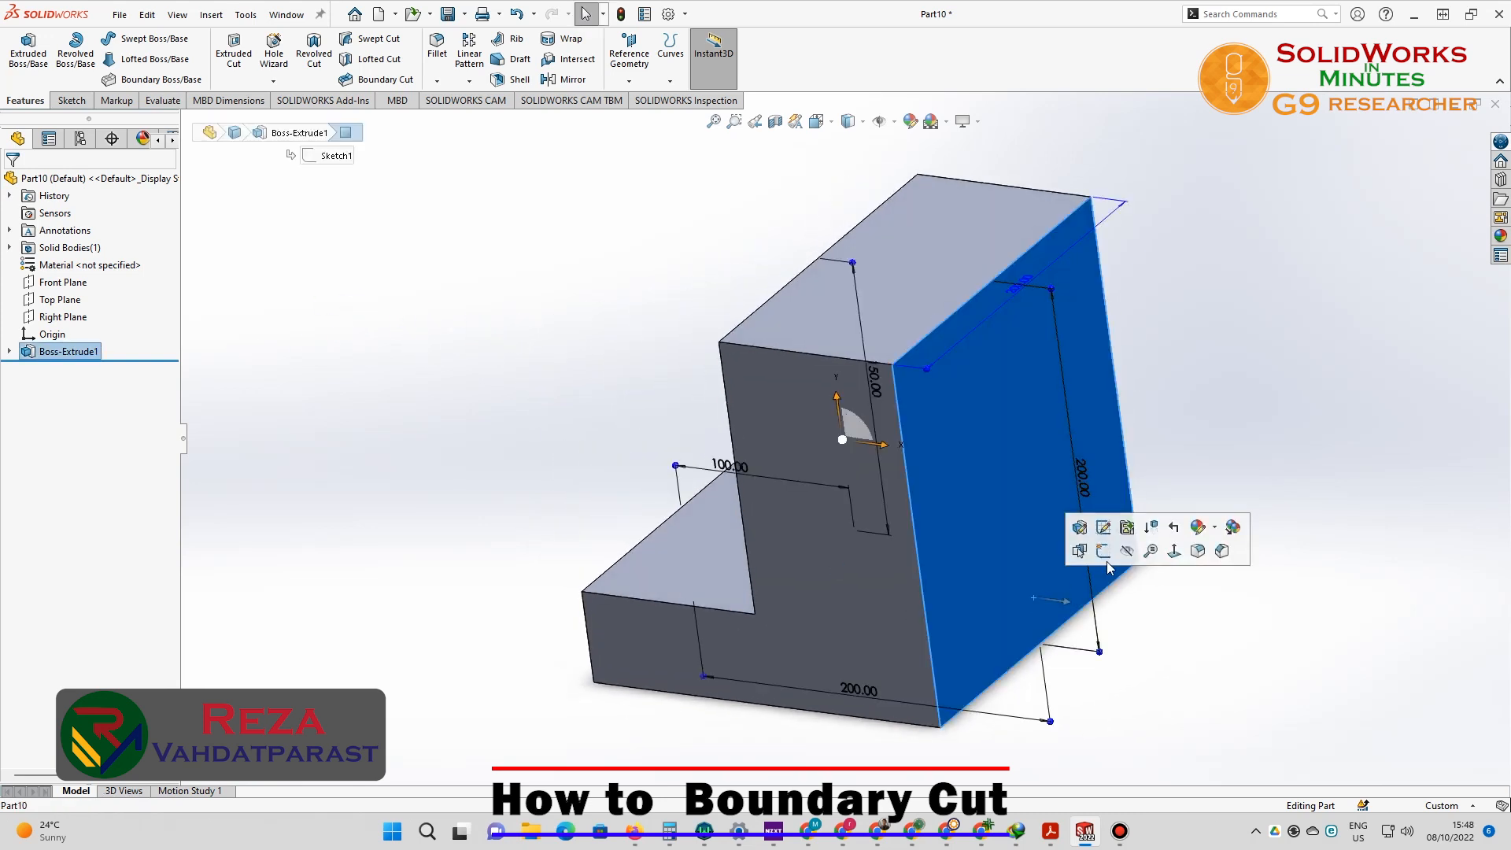
pyautogui.click(1095, 561)
pyautogui.click(72, 100)
pyautogui.click(22, 55)
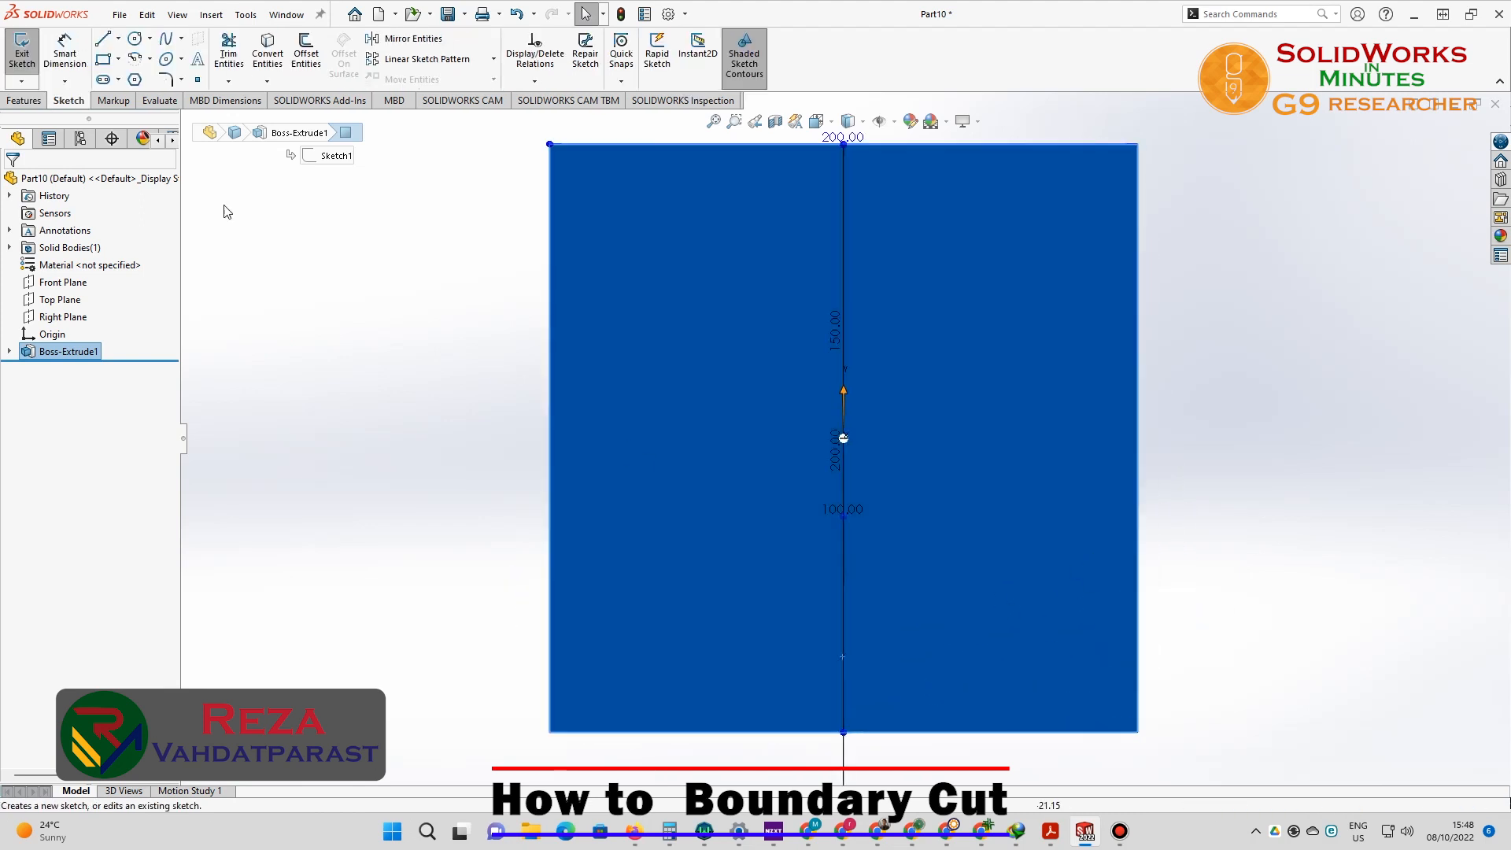
pyautogui.click(103, 60)
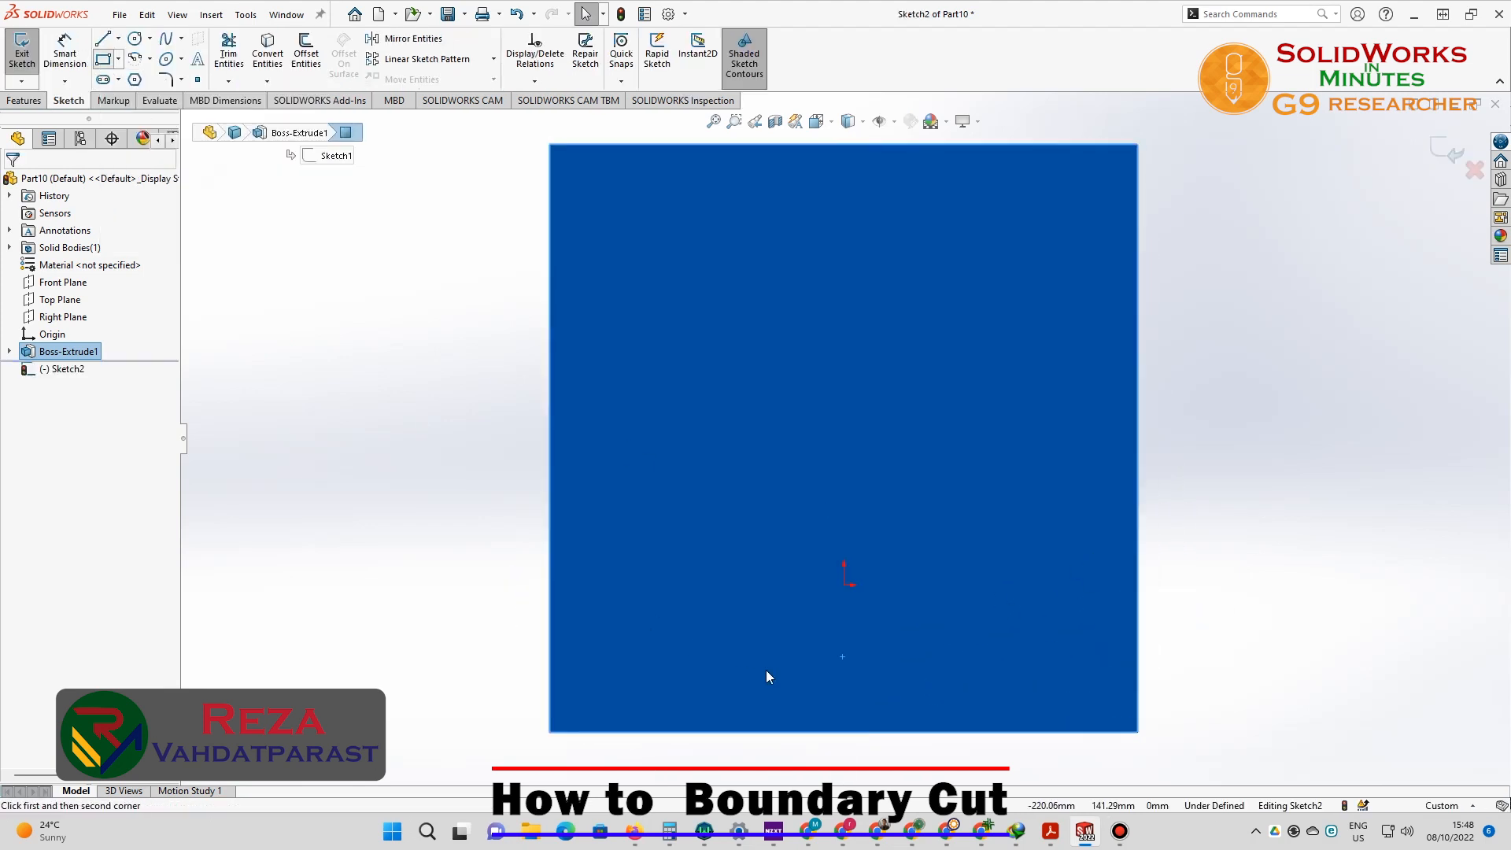
pyautogui.click(782, 624)
pyautogui.click(914, 674)
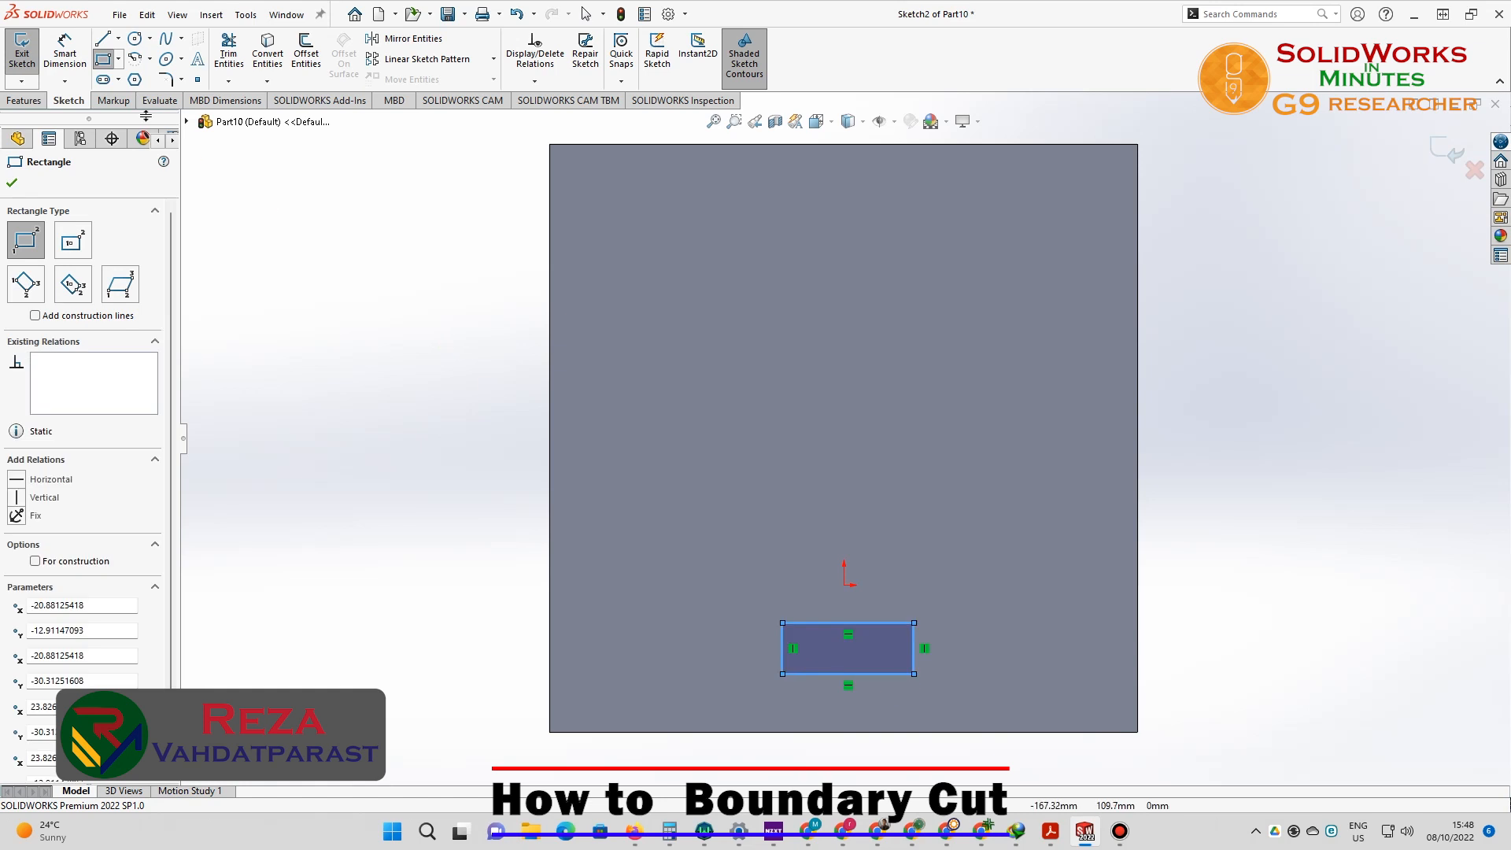
# Dimension the small rectangle to 50 mm wide and 20 mm high.
pyautogui.click(74, 61)
pyautogui.click(856, 622)
pyautogui.click(850, 607)
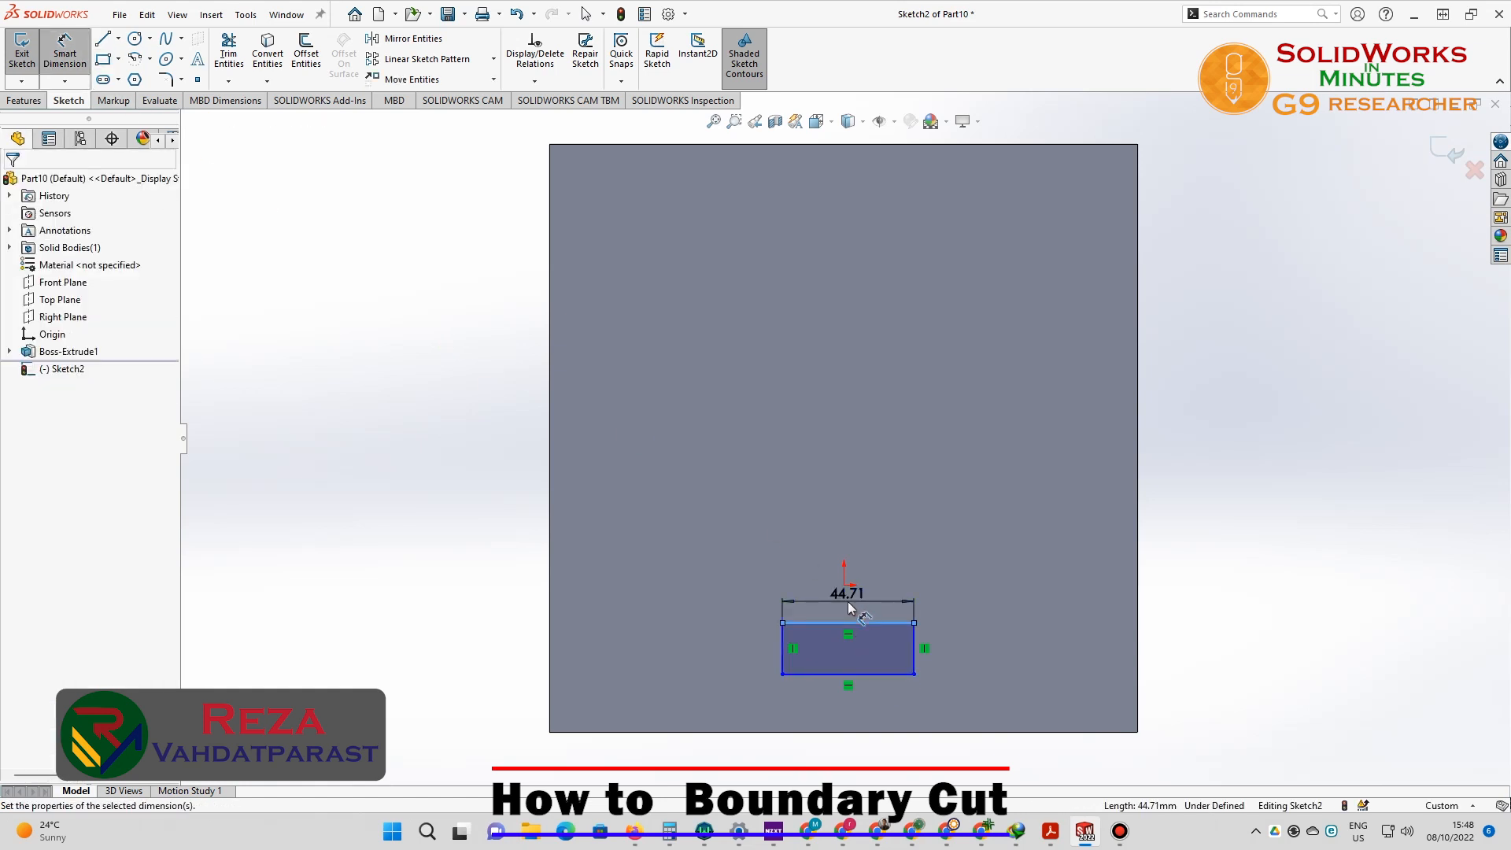
pyautogui.write('50')
pyautogui.press('Return')
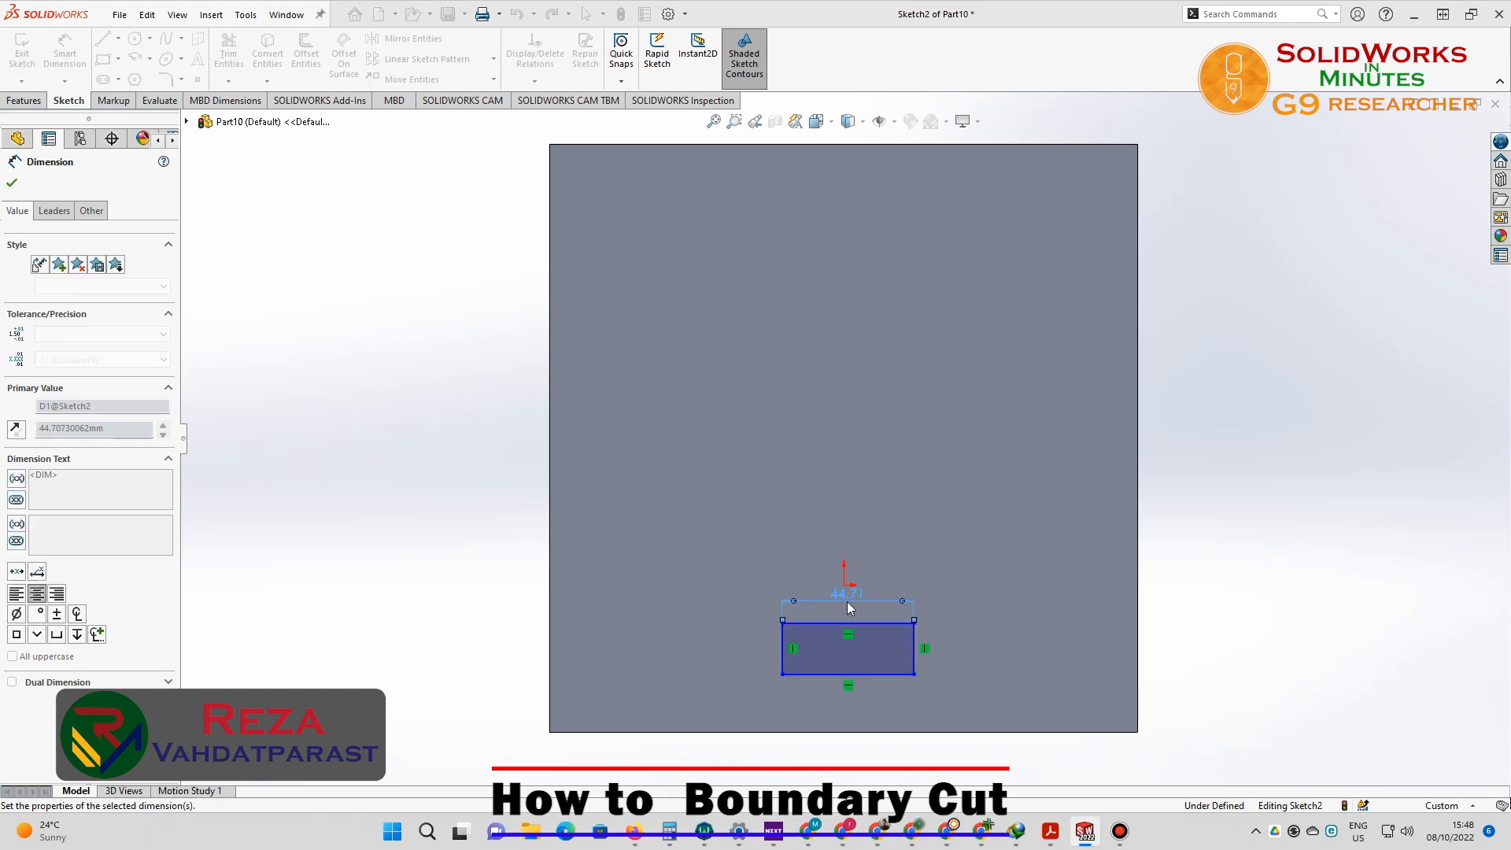
pyautogui.click(783, 639)
pyautogui.click(731, 643)
pyautogui.write('20')
pyautogui.press('Return')
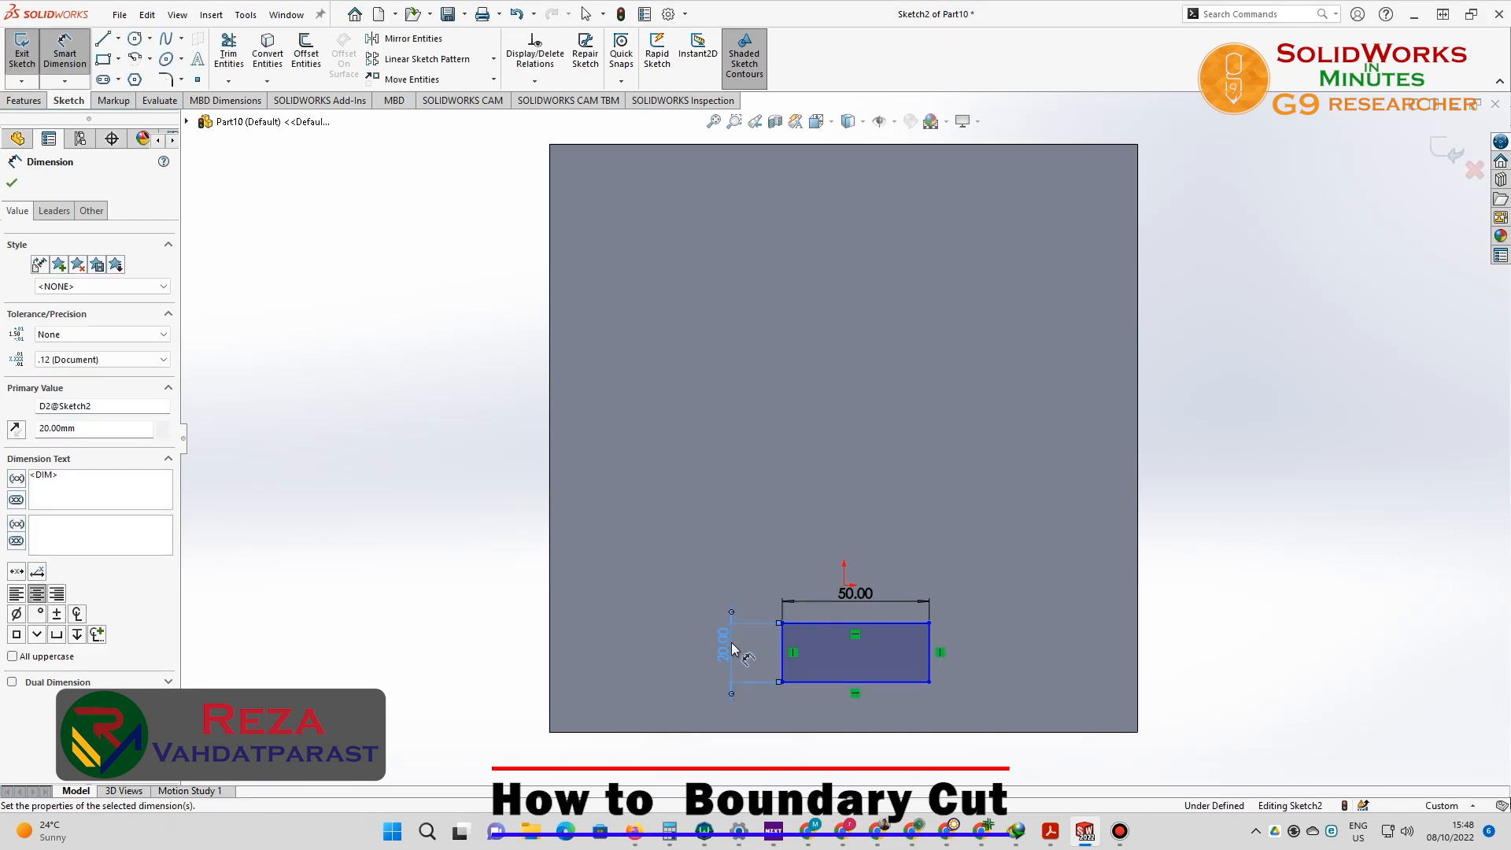
pyautogui.click(727, 563)
pyautogui.press('Escape')
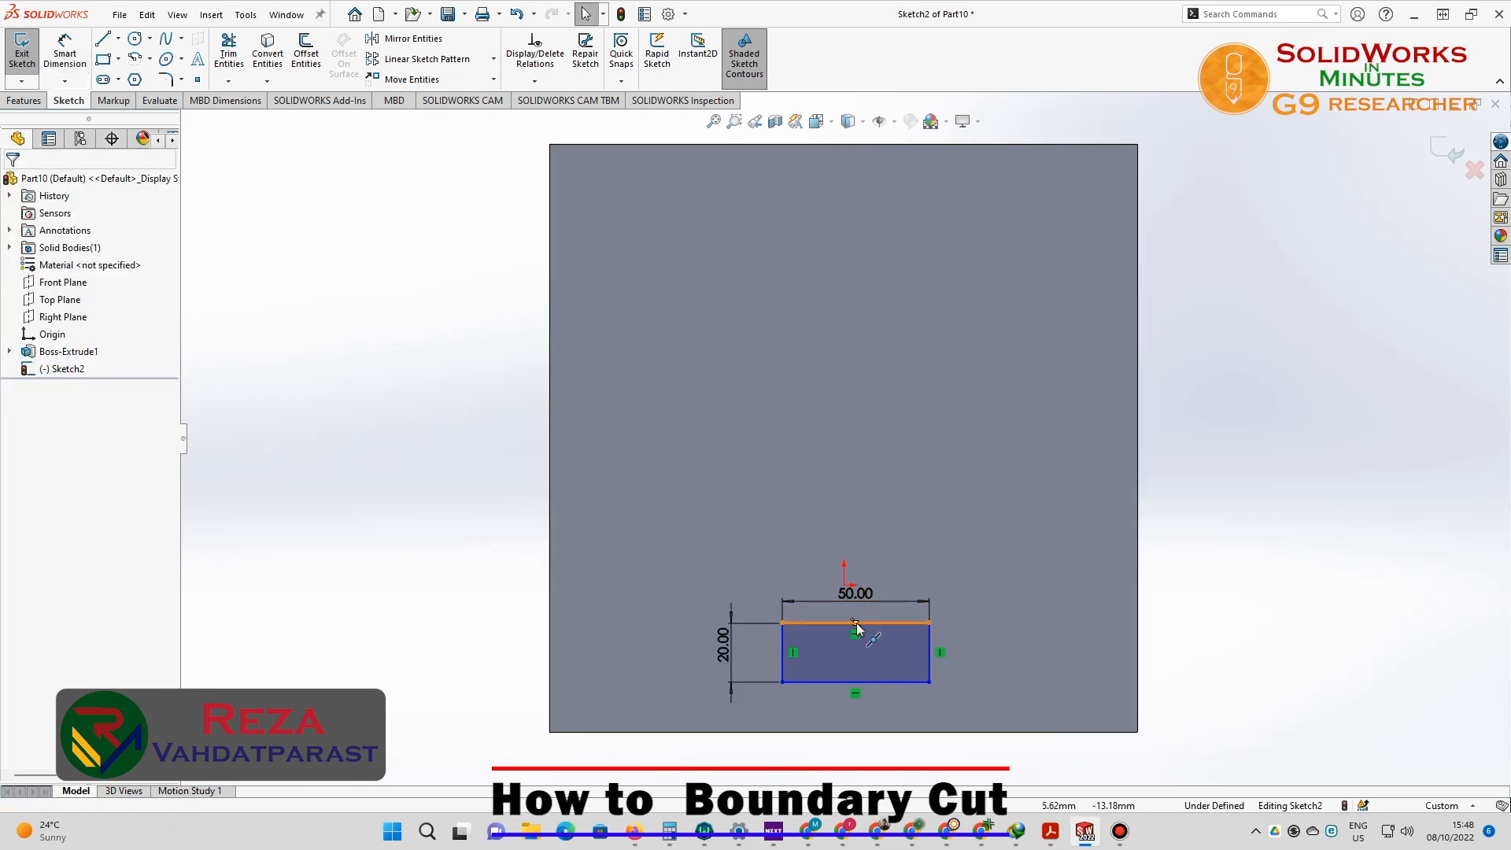
# Centre the 50 mm rectangle by adding a Vertical relation between its top edge's midpoint and the origin.
pyautogui.click(854, 624)
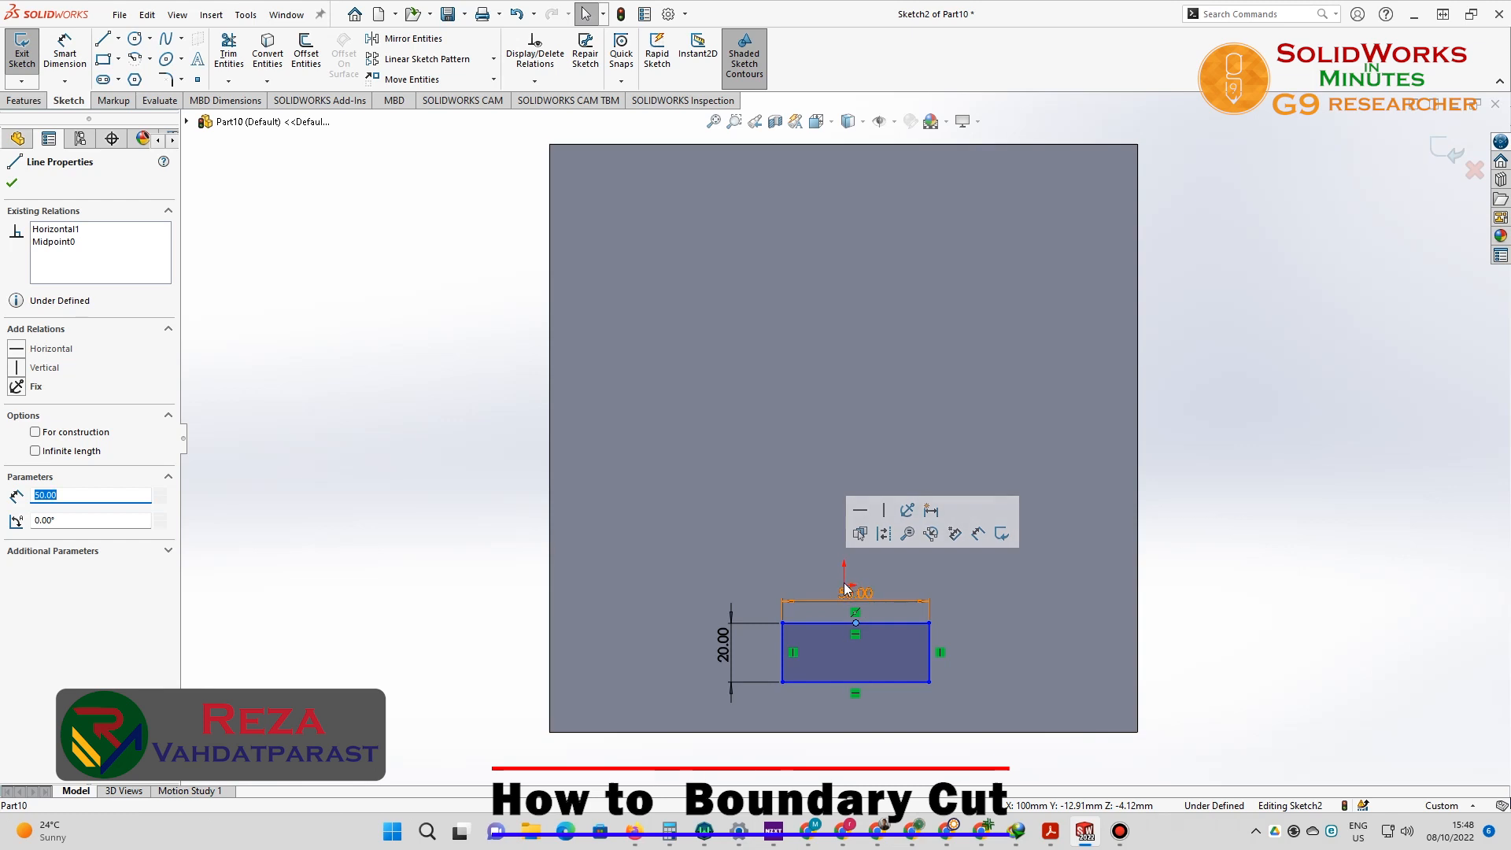
pyautogui.scroll(-5, 849, 584)
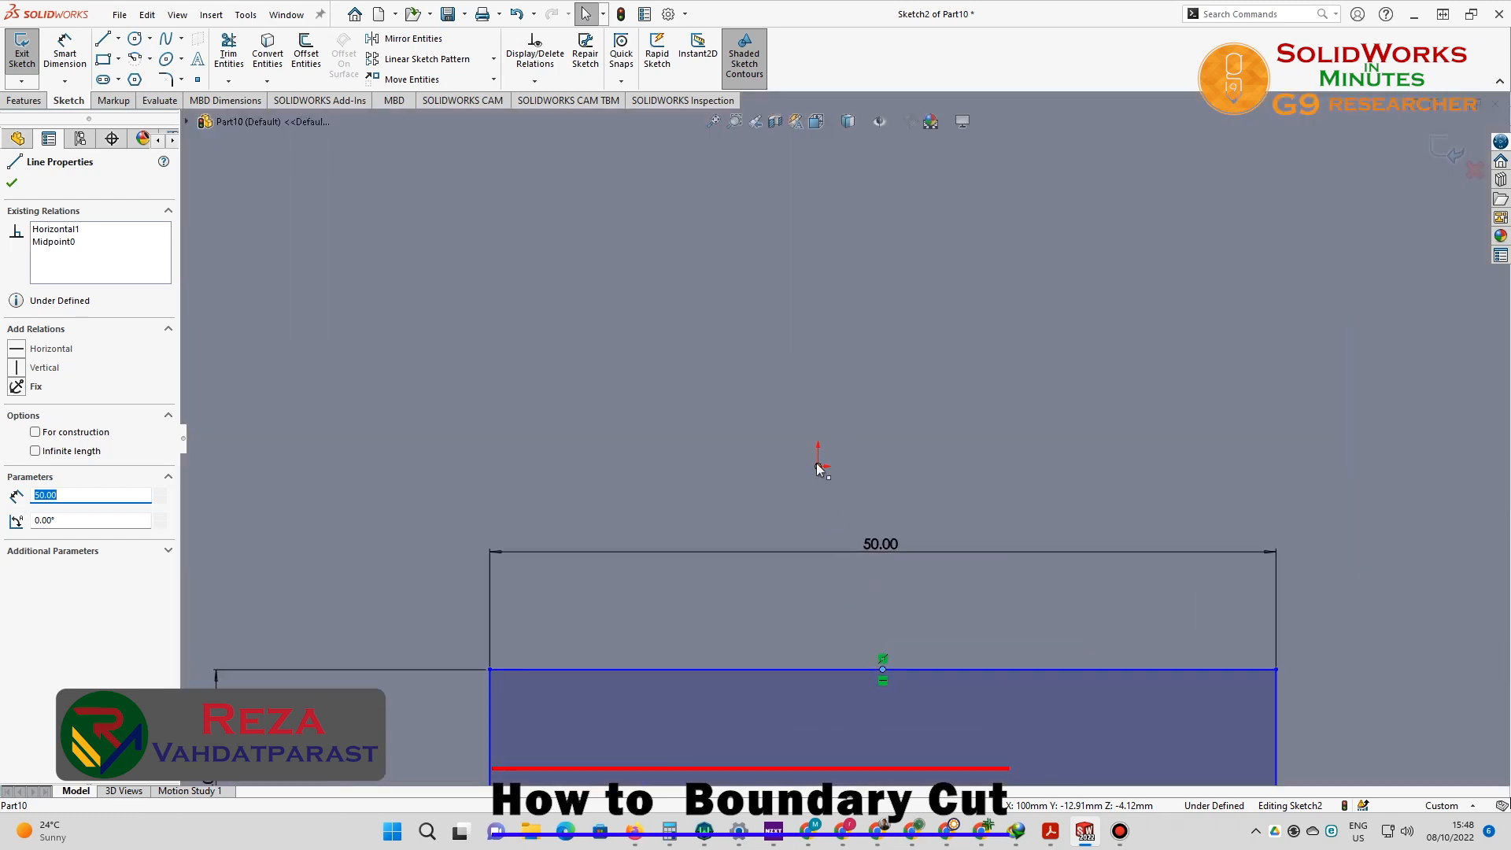
pyautogui.keyDown('ctrl'); pyautogui.click(818, 467); pyautogui.keyUp('ctrl')
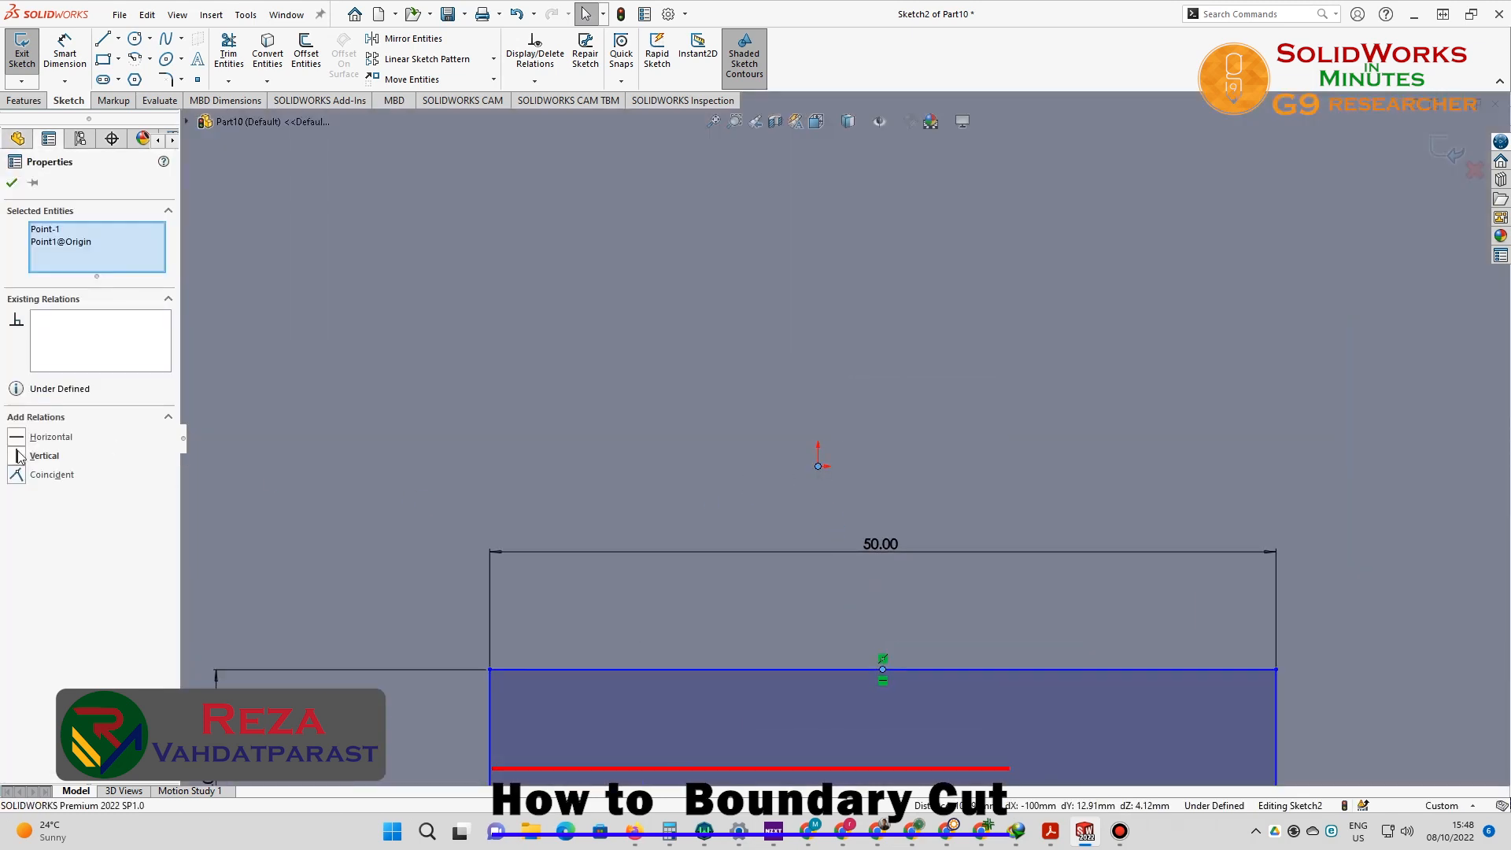
pyautogui.click(17, 457)
pyautogui.scroll(5, 818, 587)
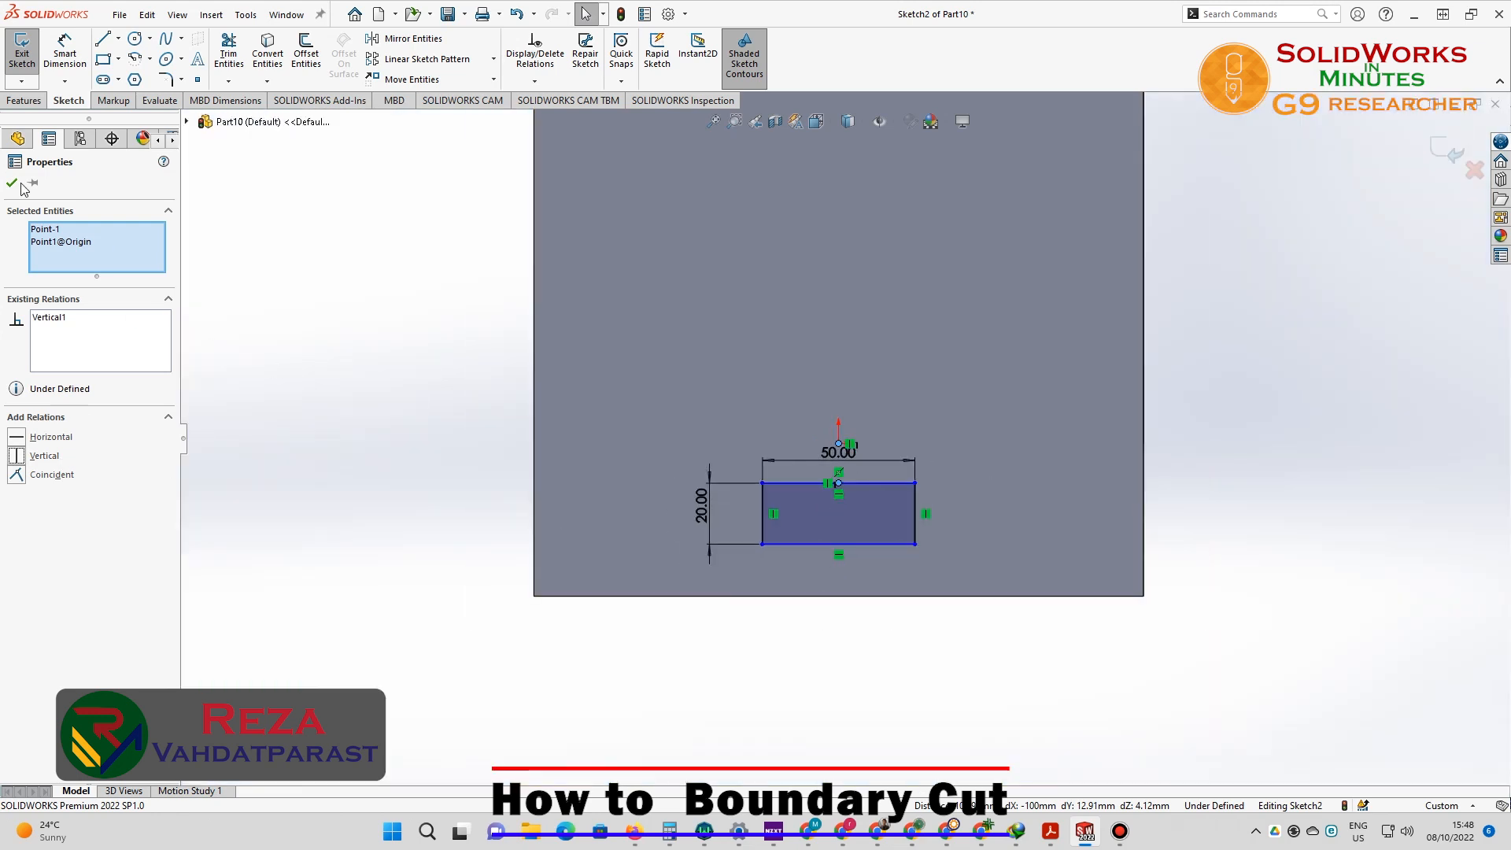
pyautogui.click(12, 184)
# Set the distance from the rectangle's lower edge to the face's bottom edge to 10 mm.
pyautogui.click(71, 63)
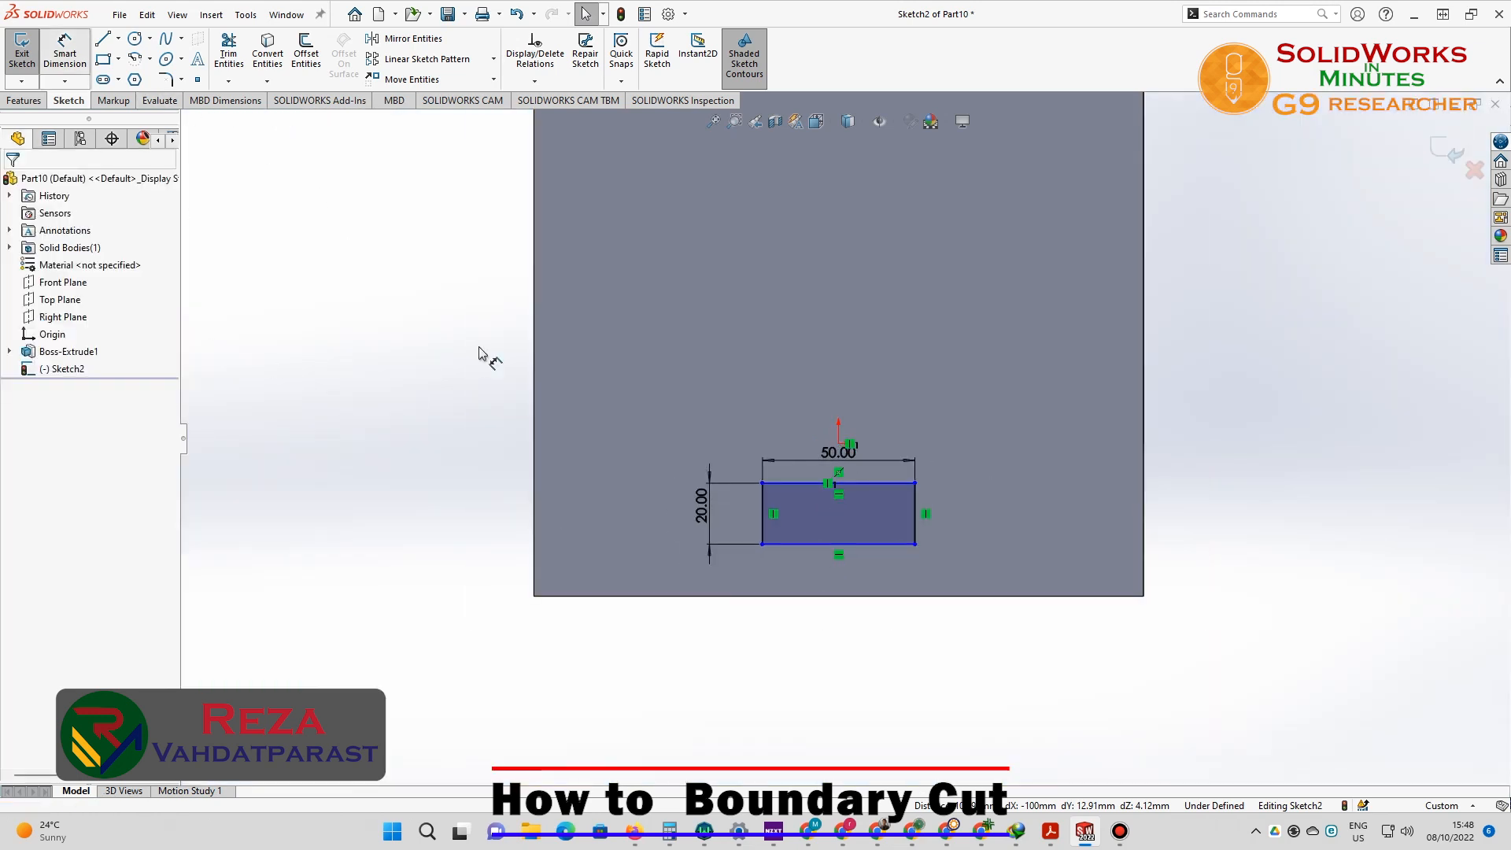
pyautogui.click(870, 544)
pyautogui.click(868, 596)
pyautogui.click(850, 679)
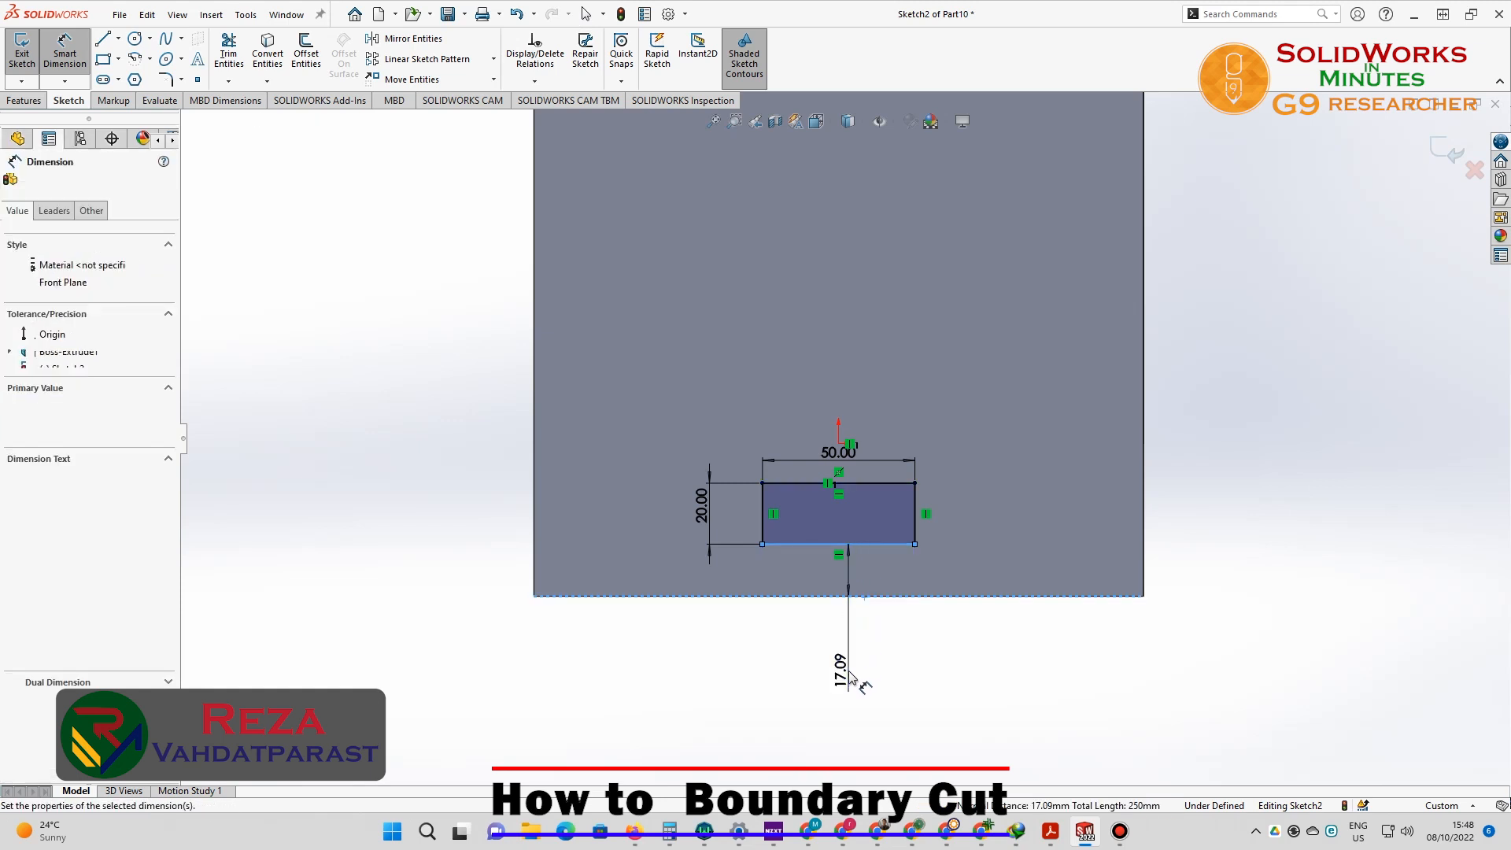
pyautogui.write('10')
pyautogui.press('Return')
pyautogui.scroll(2, 790, 651)
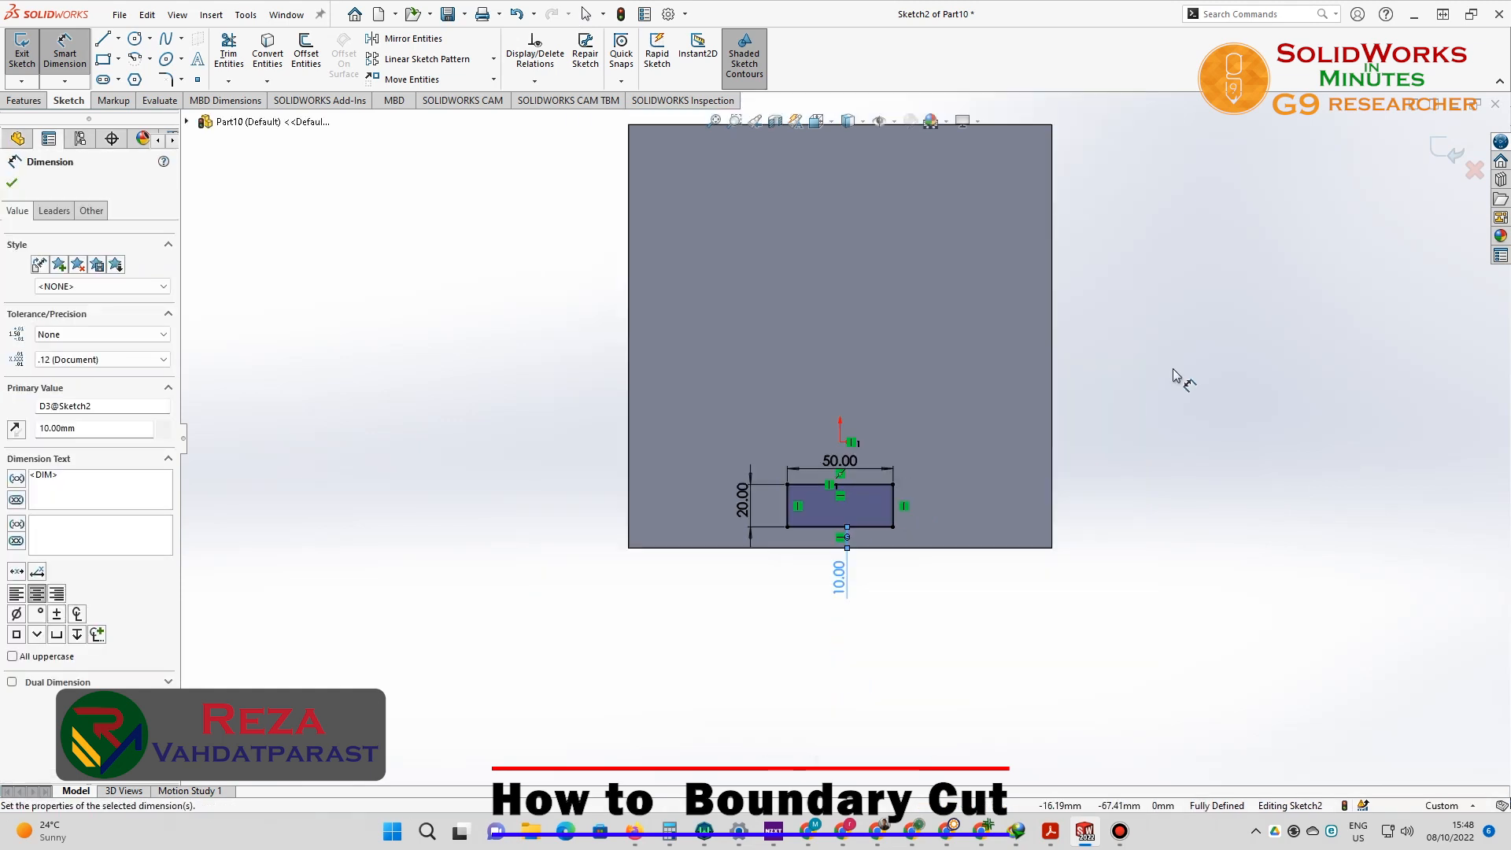
# Start a sketch on the 150 mm high inner step face and draw a wide corner rectangle near its upper edge.
pyautogui.moveTo(1208, 327)
pyautogui.mouseDown(button='middle')
pyautogui.moveTo(1282, 384)
pyautogui.moveTo(1401, 423)
pyautogui.moveTo(1074, 305)
pyautogui.mouseUp(button='middle')
pyautogui.click(947, 228)
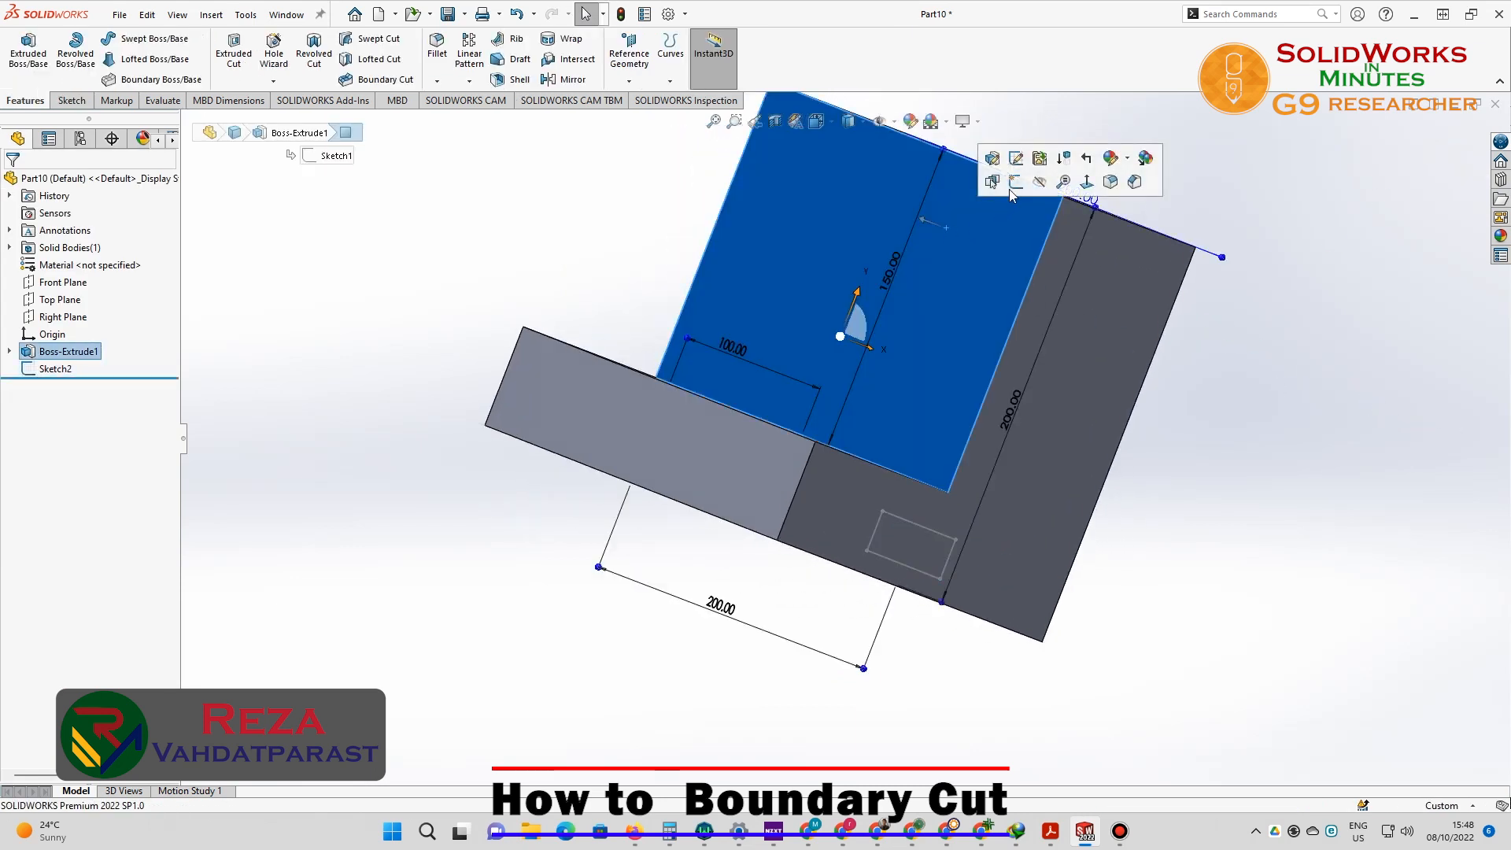
pyautogui.click(1072, 187)
pyautogui.click(869, 440)
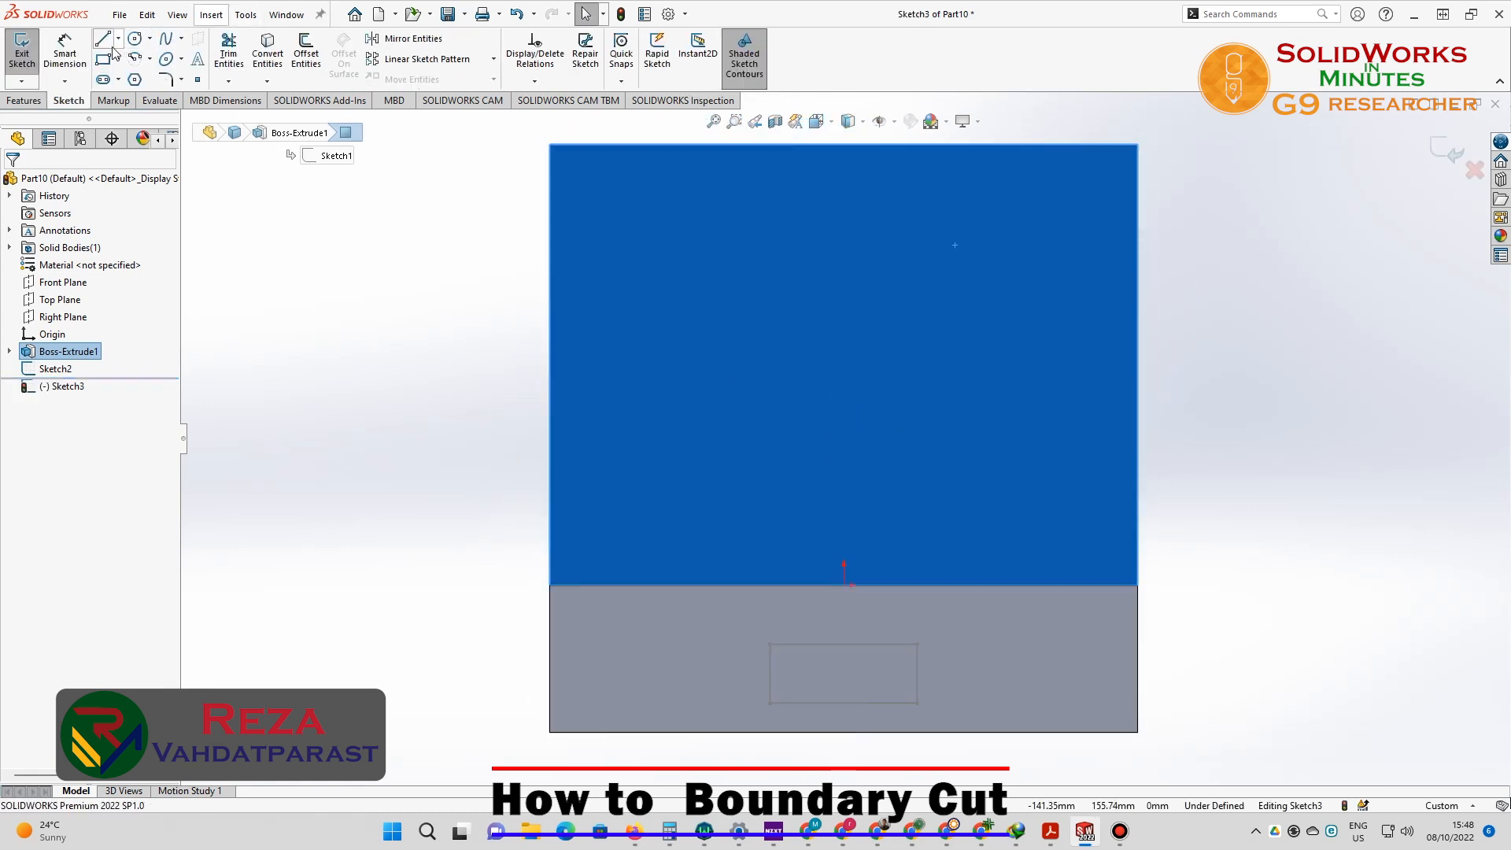
pyautogui.press('r')
pyautogui.click(704, 189)
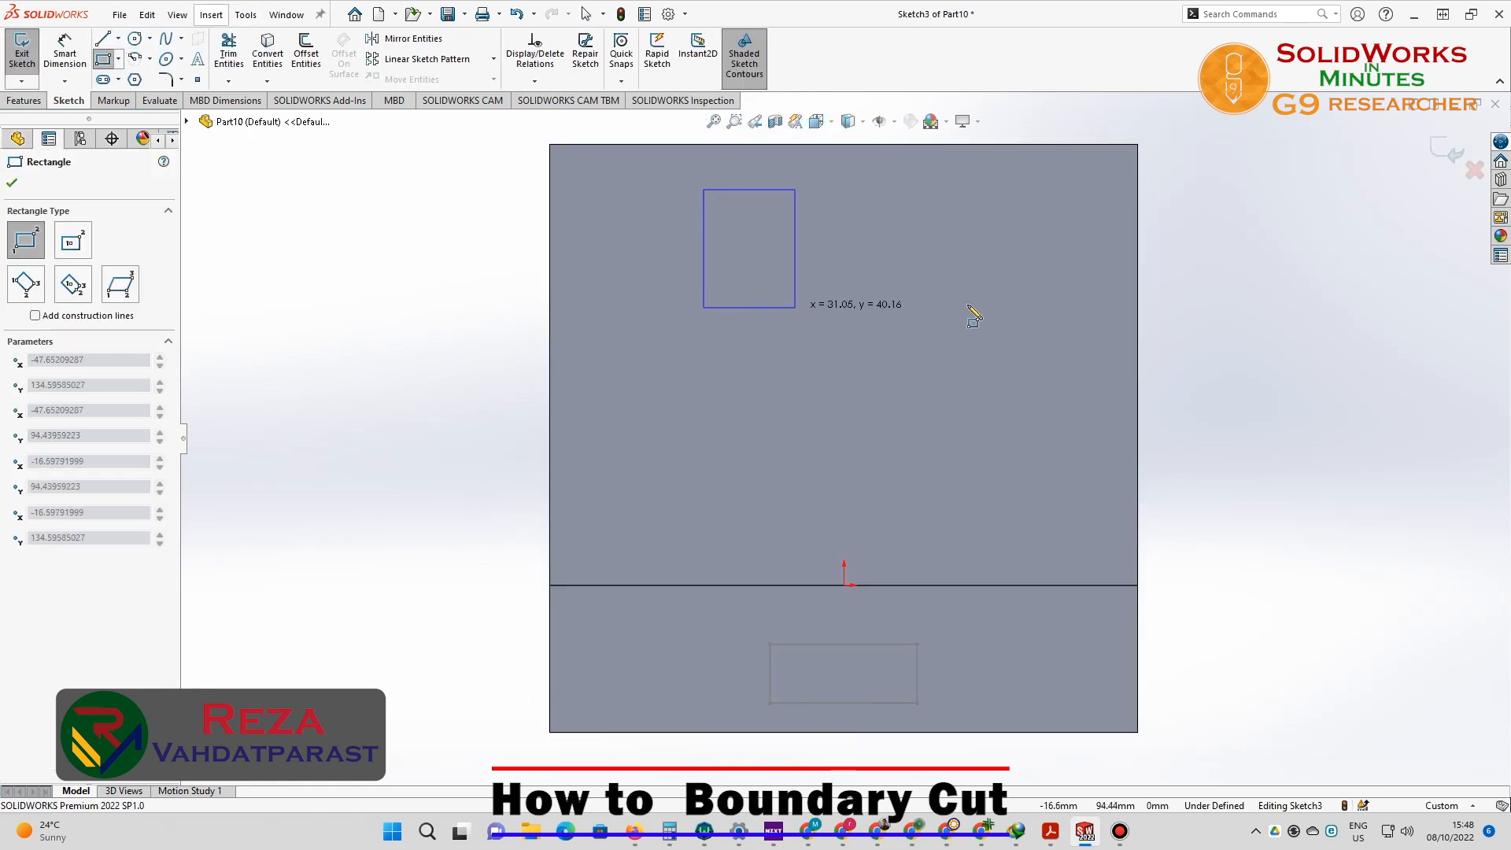
pyautogui.click(988, 298)
pyautogui.press('Escape')
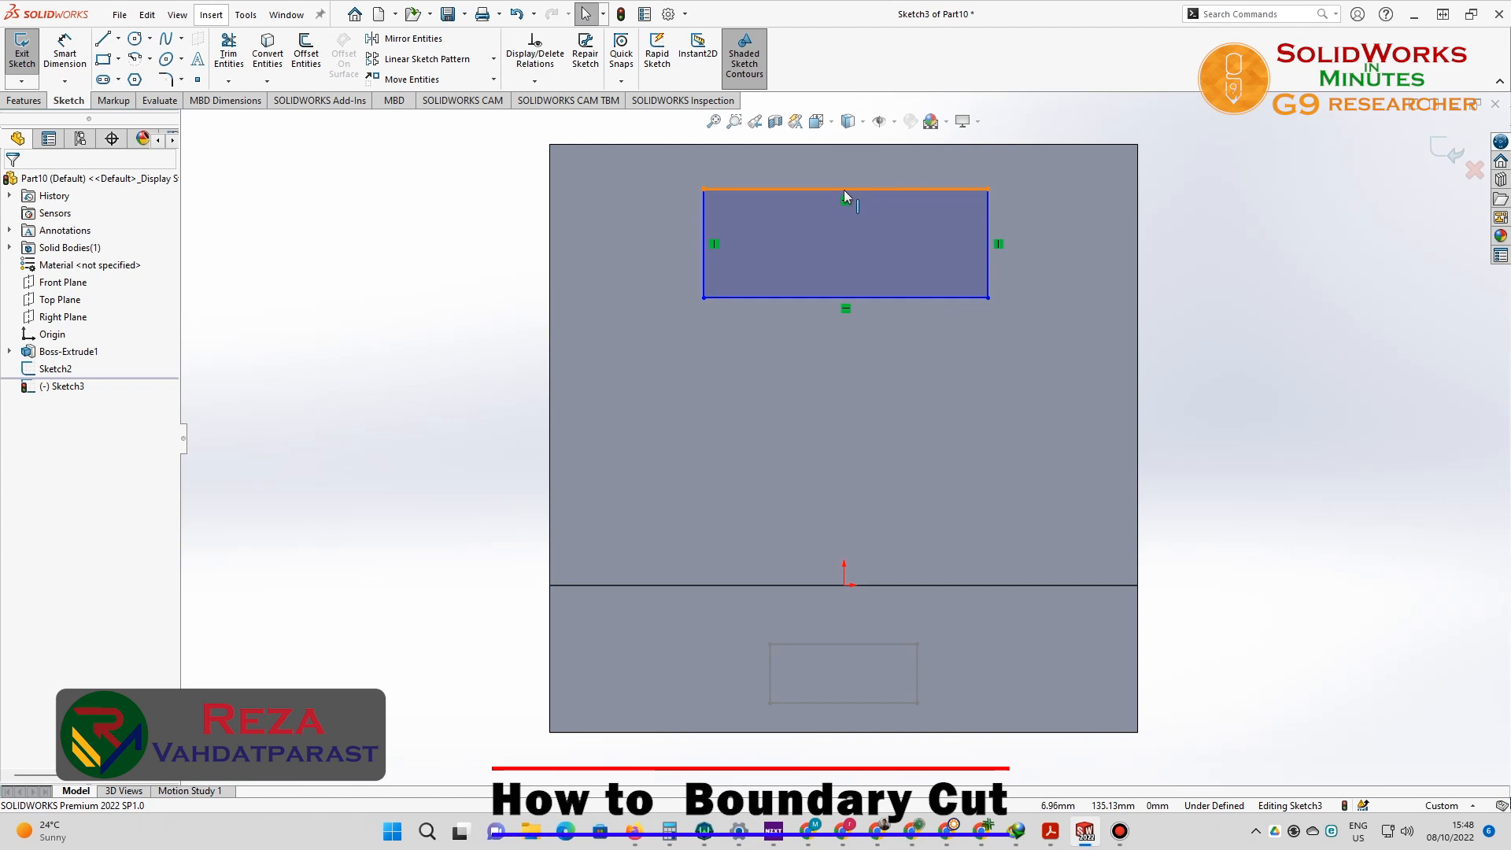
pyautogui.click(845, 189)
pyautogui.keyDown('ctrl'); pyautogui.click(844, 586); pyautogui.keyUp('ctrl')
pyautogui.click(461, 432)
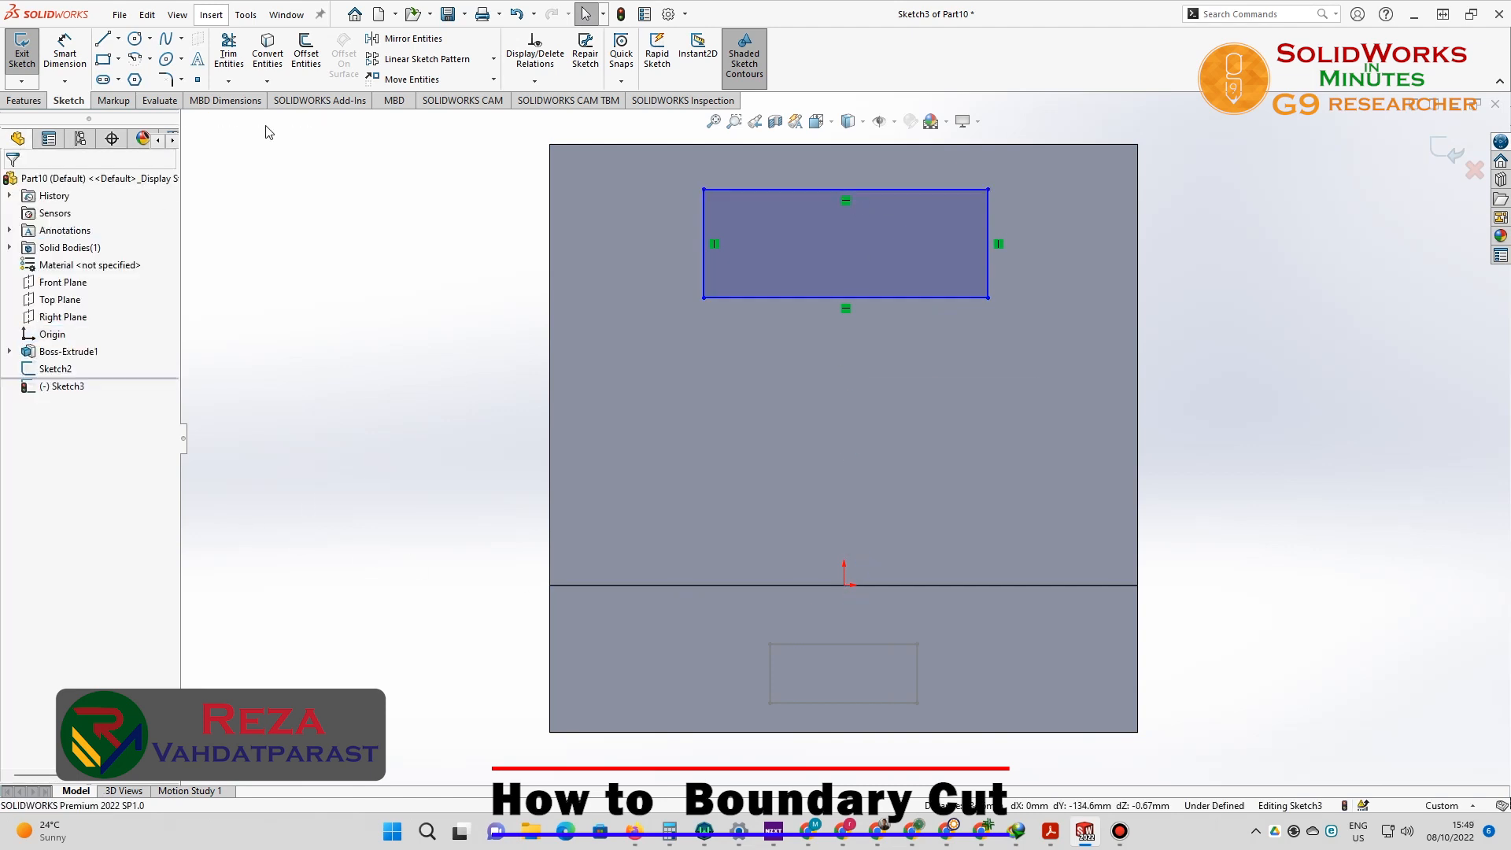
# Dimension the rectangle on the inner step face to 100 mm wide and 60 mm high.
pyautogui.press('d')
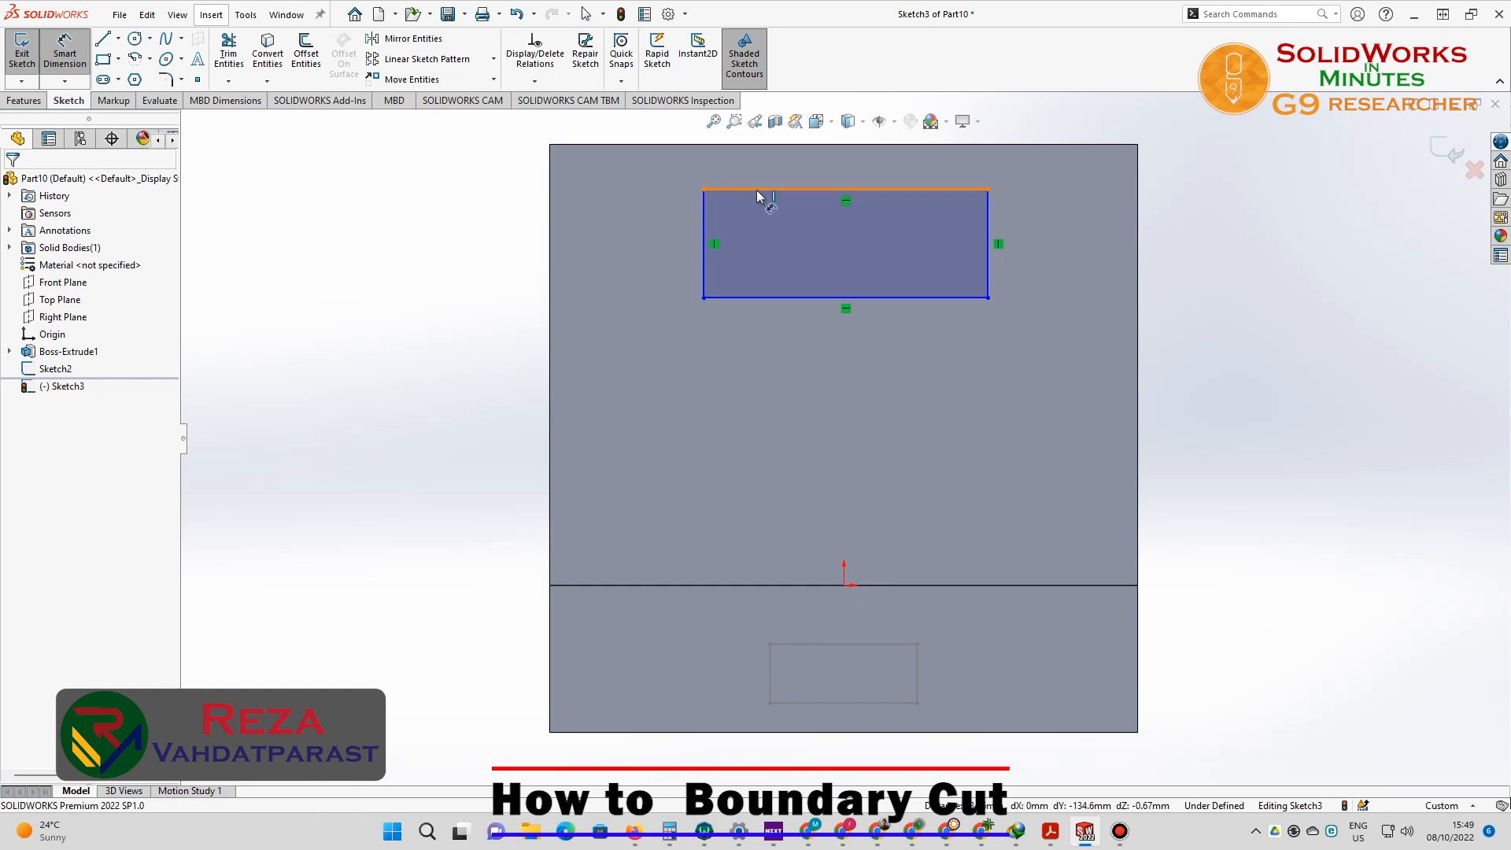
pyautogui.click(782, 173)
pyautogui.click(812, 175)
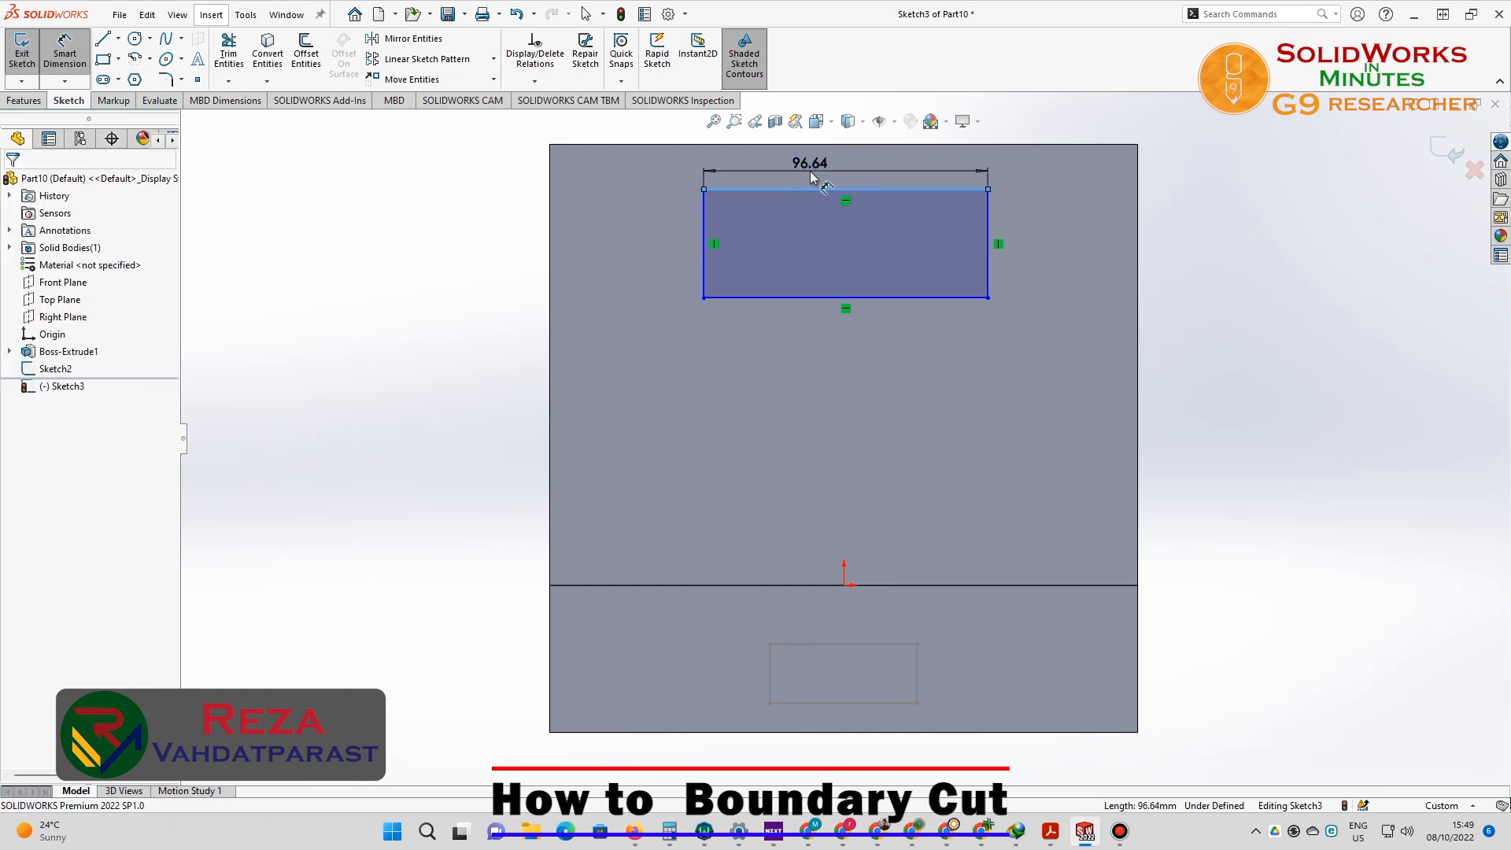
pyautogui.write('100')
pyautogui.press('Return')
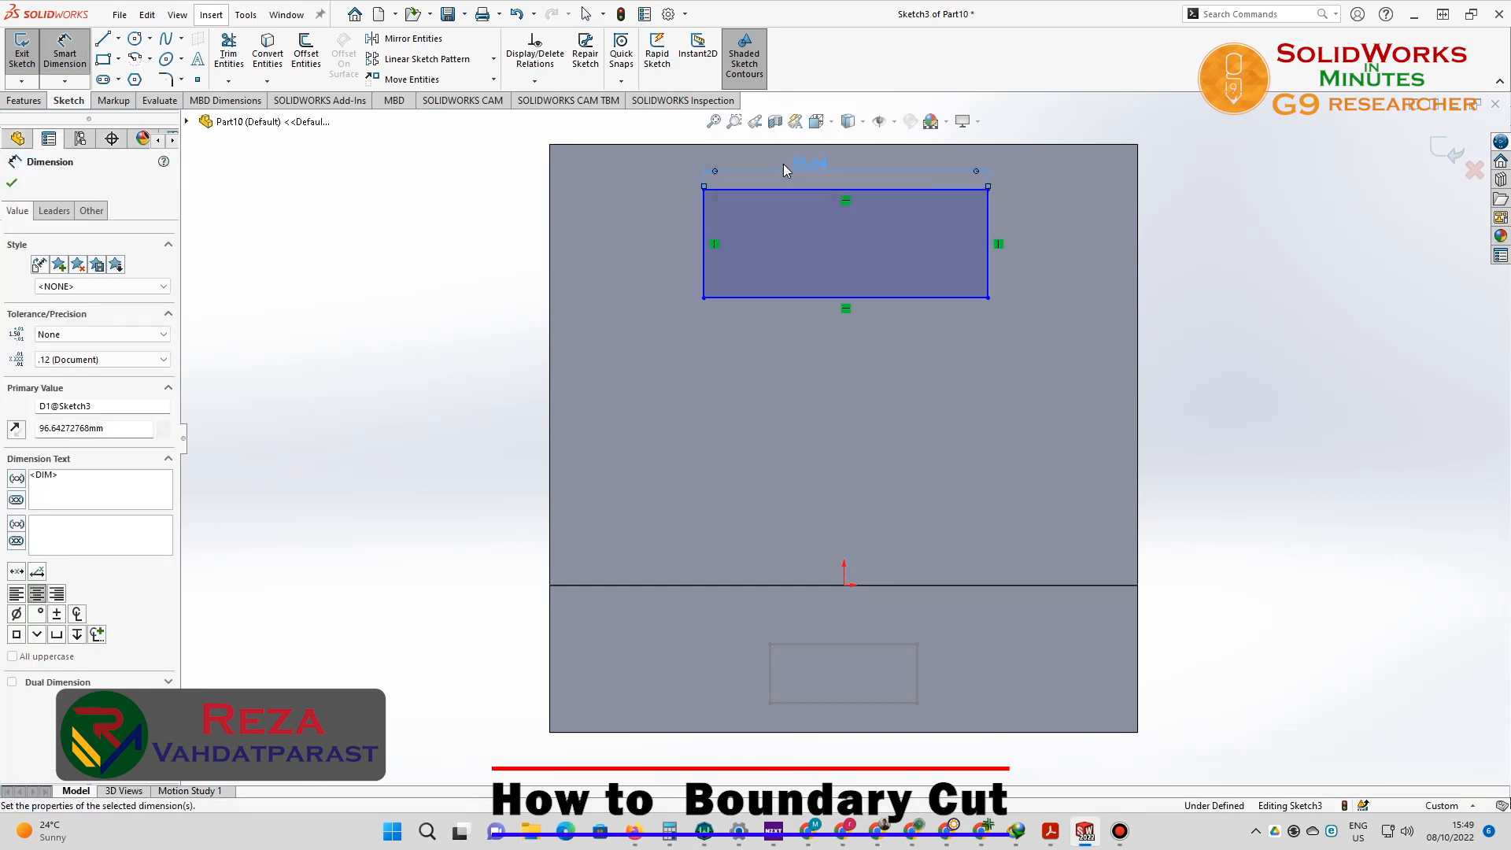
pyautogui.click(1039, 255)
pyautogui.click(1040, 255)
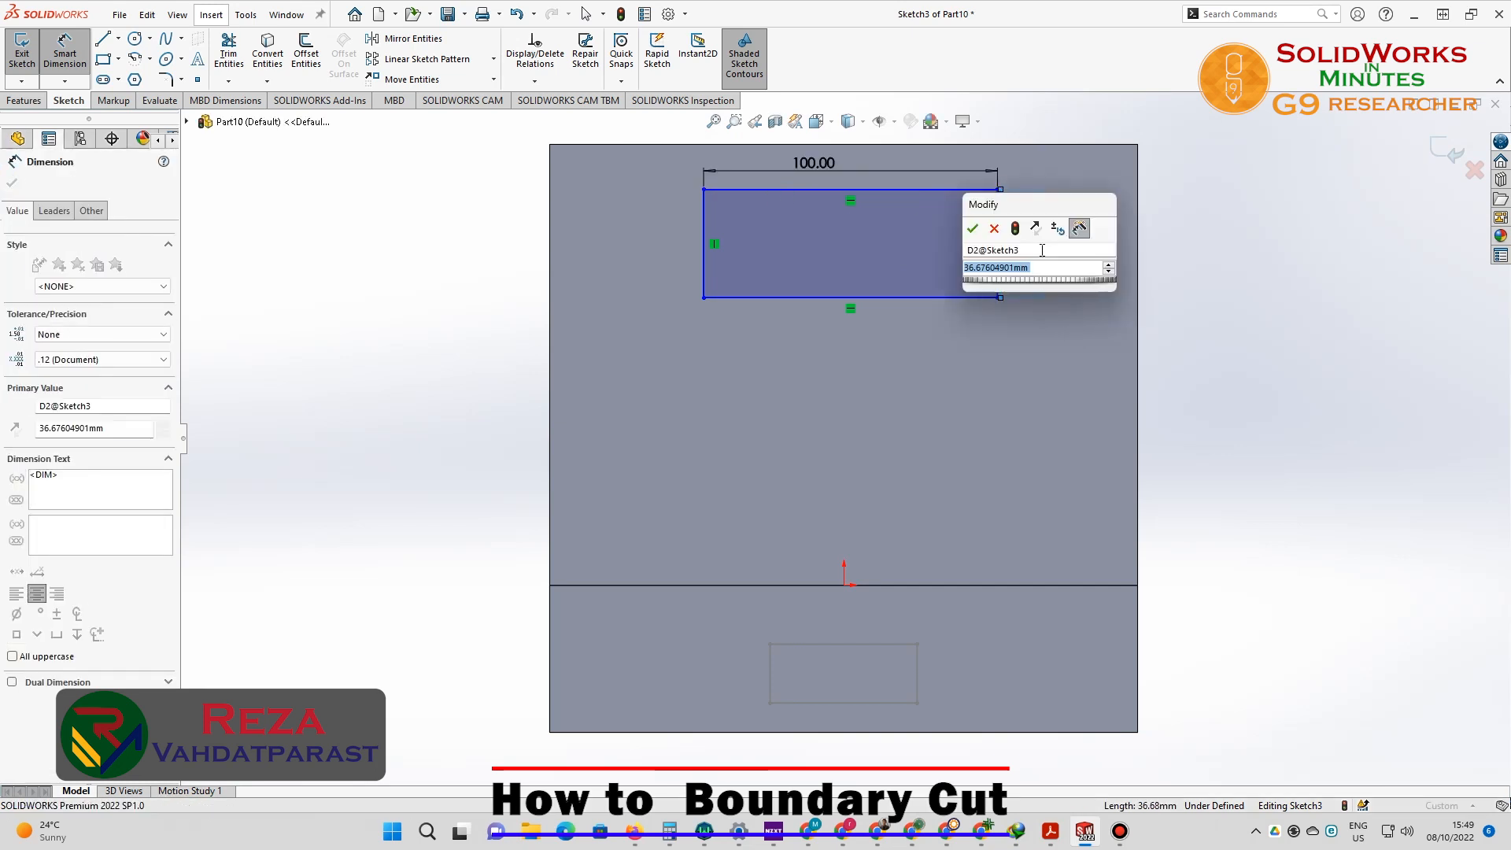
pyautogui.write('60')
pyautogui.press('Return')
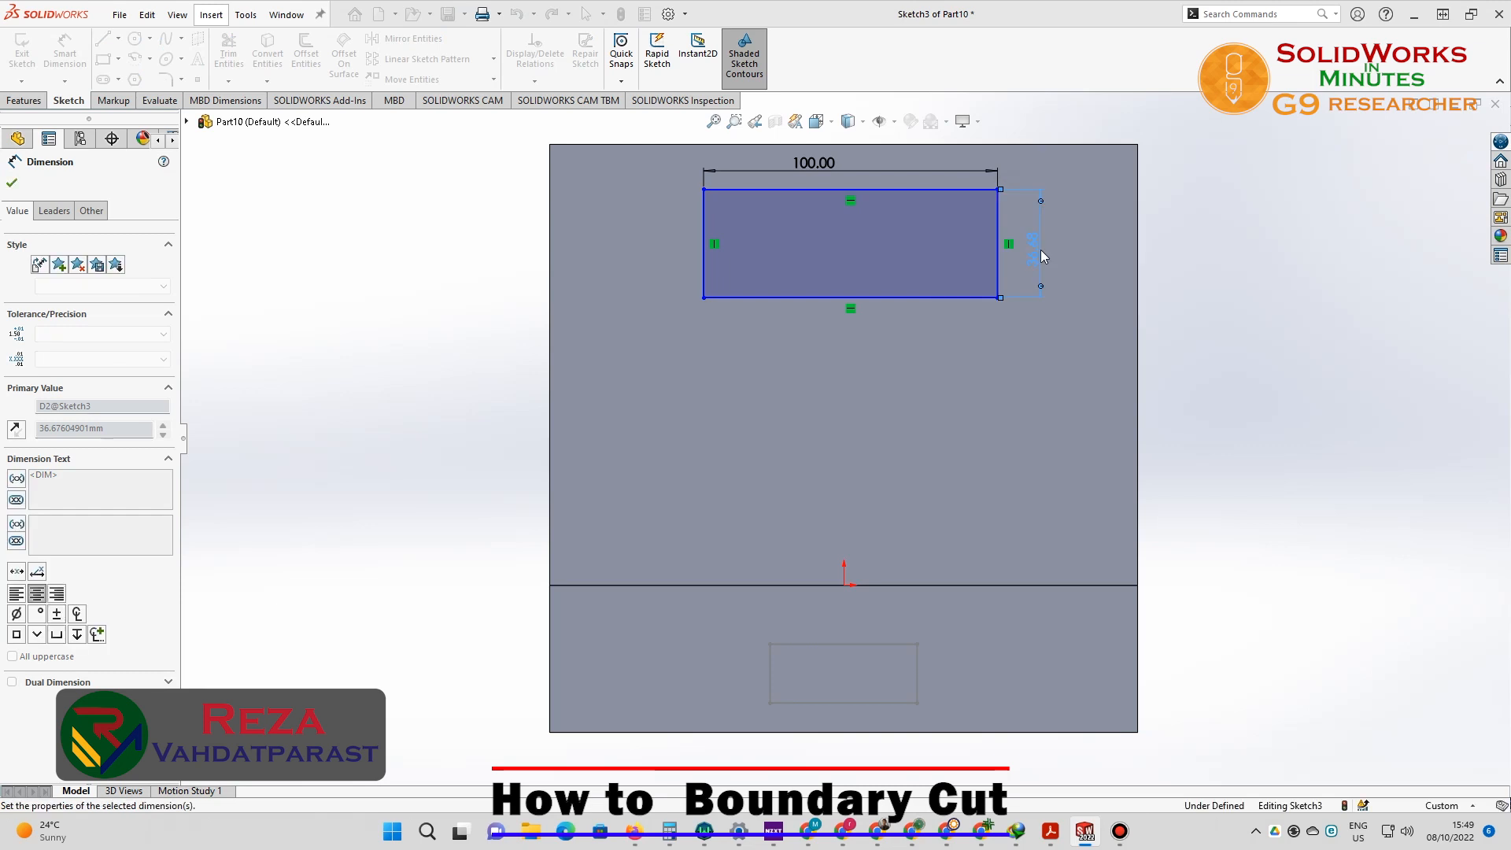
# Position the 100 mm rectangle 30 mm from the face's right edge and 10 mm below its upper edge, finishing the sketch.
pyautogui.click(1000, 242)
pyautogui.click(1138, 267)
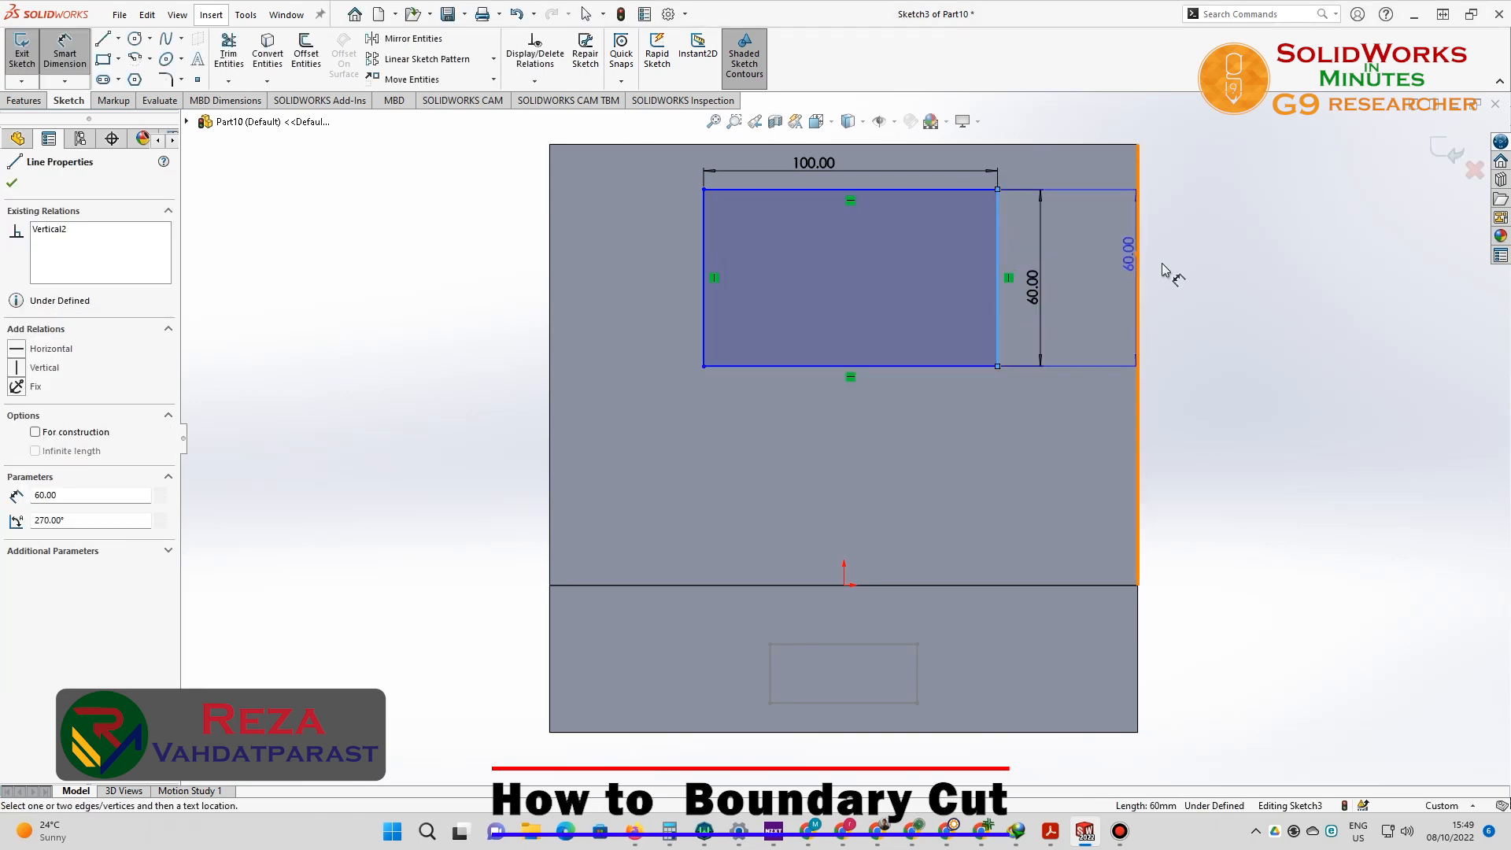
pyautogui.click(1233, 274)
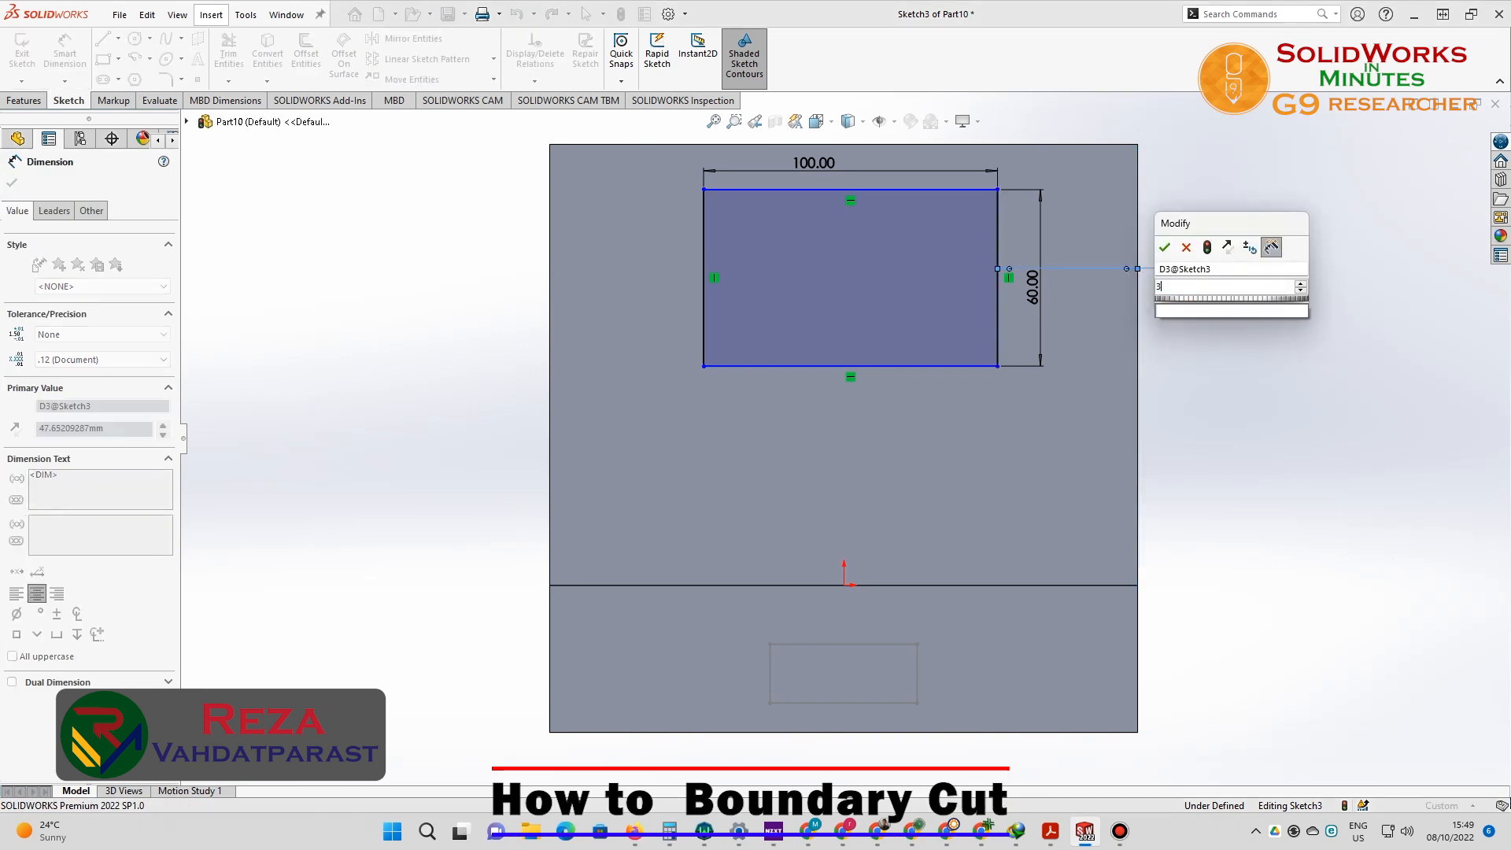
pyautogui.press('Return')
pyautogui.click(1013, 192)
pyautogui.click(1022, 145)
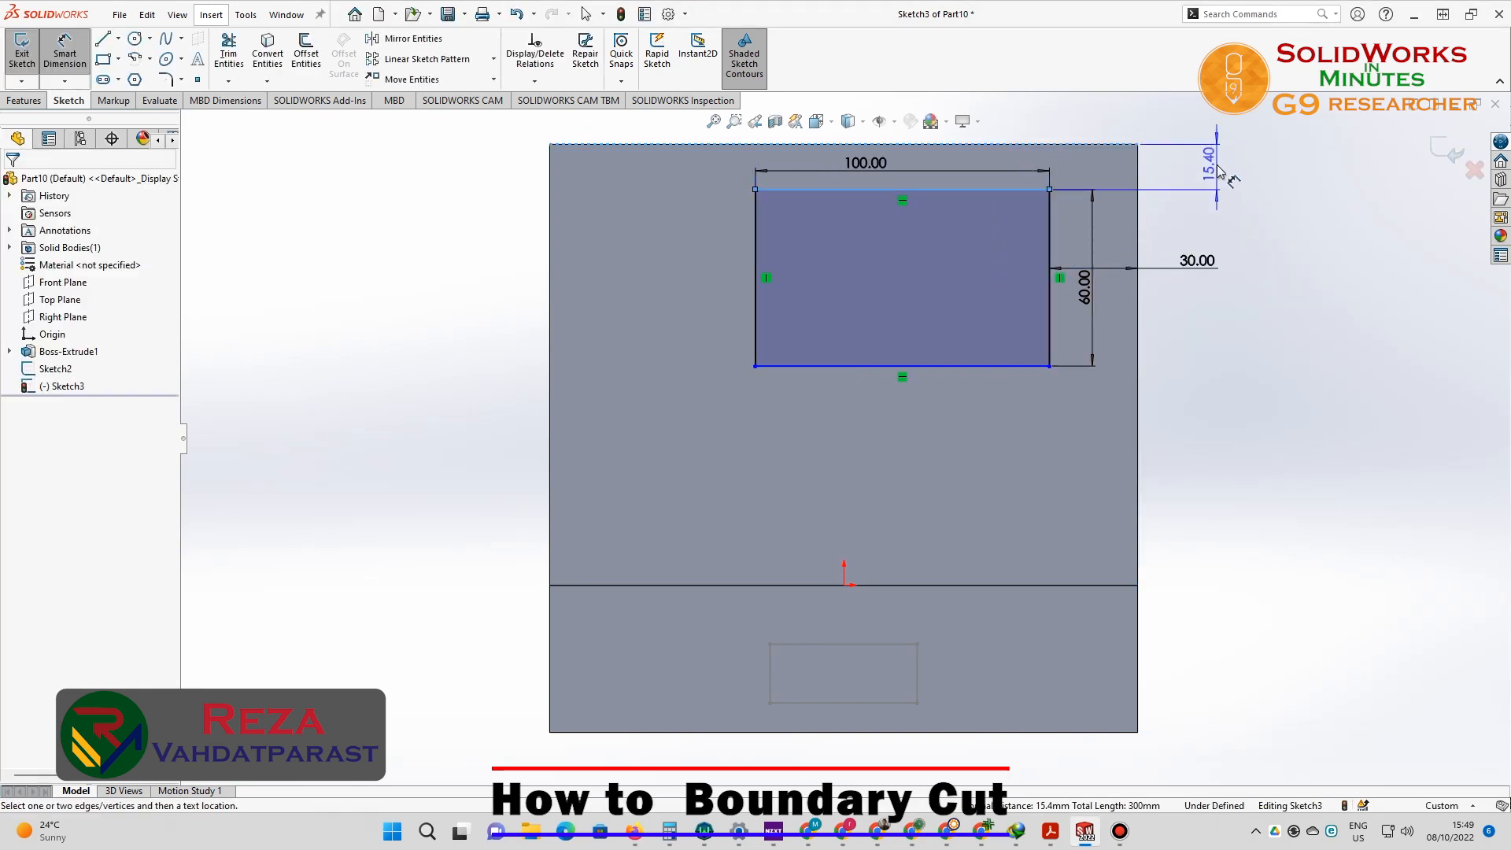
pyautogui.click(1219, 169)
pyautogui.write('10')
pyautogui.press('Return')
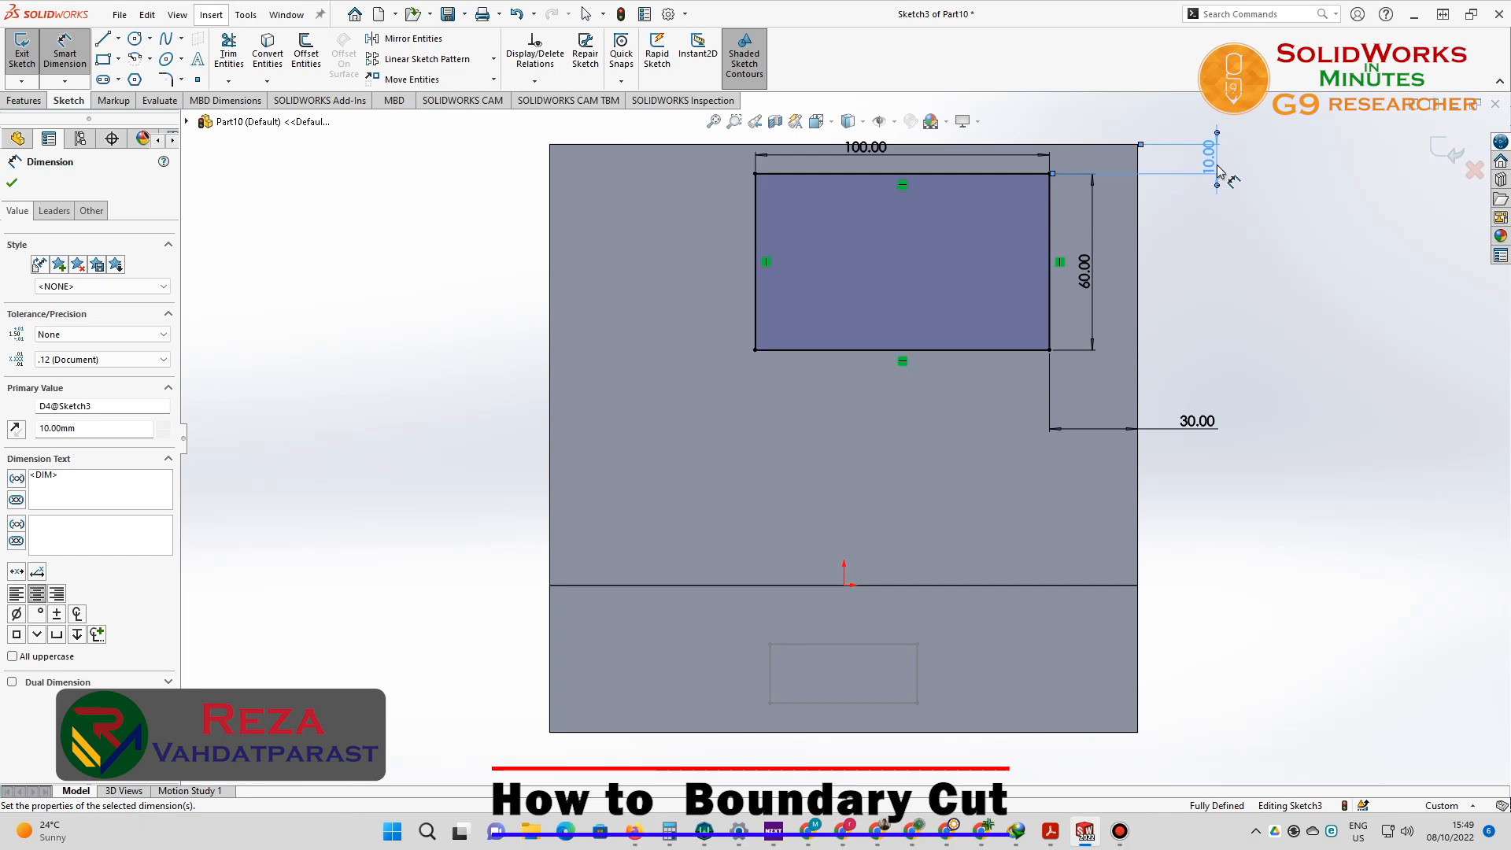
pyautogui.click(1451, 158)
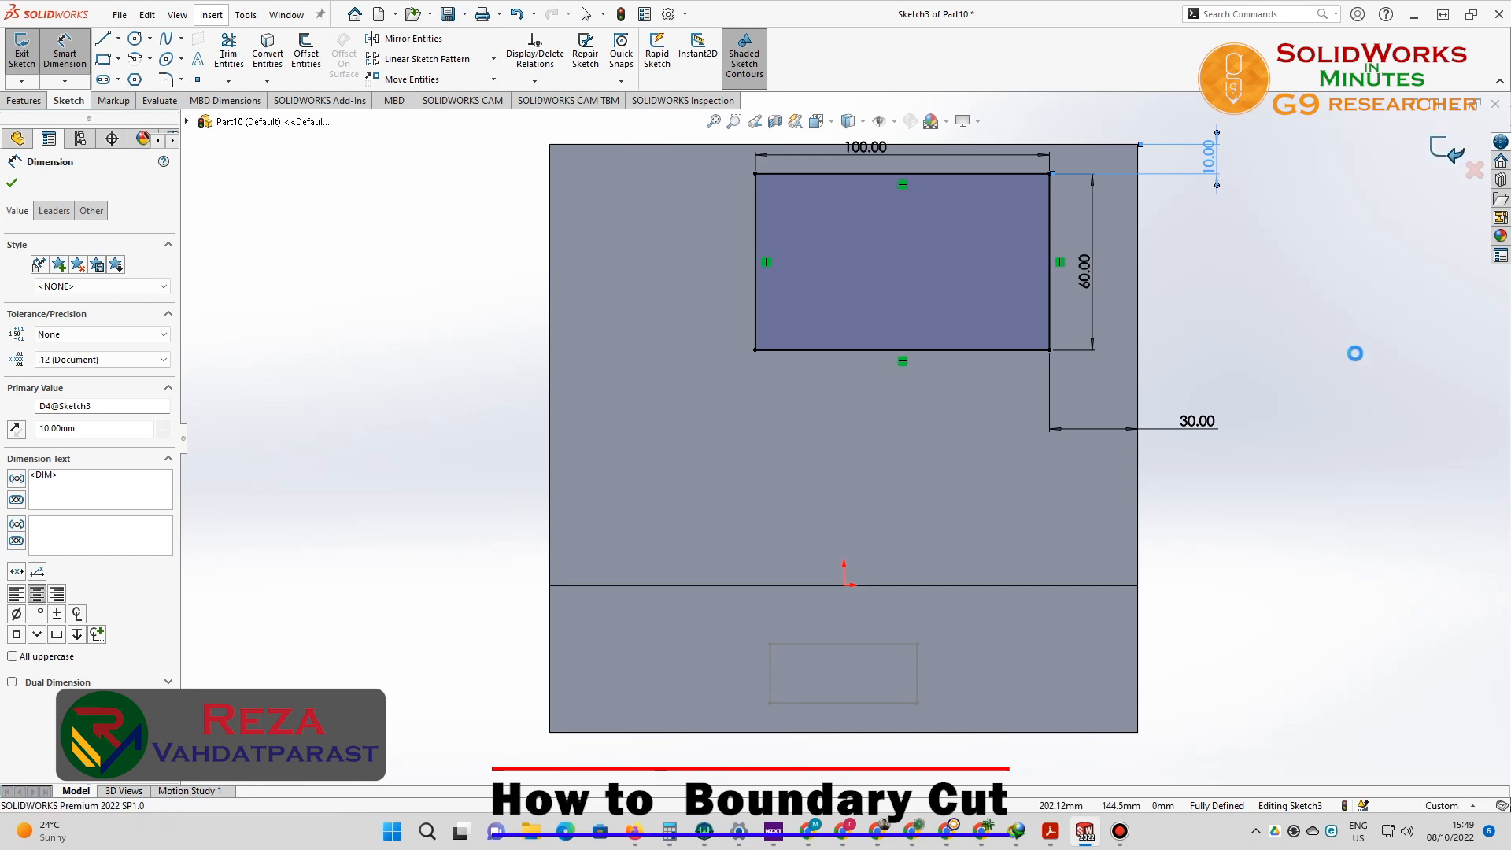
# Start a sketch on the block's large square outer face and draw a tall corner rectangle about 25 by 78 mm near its left edge.
pyautogui.moveTo(375, 449); pyautogui.dragTo(660, 307, button='middle')
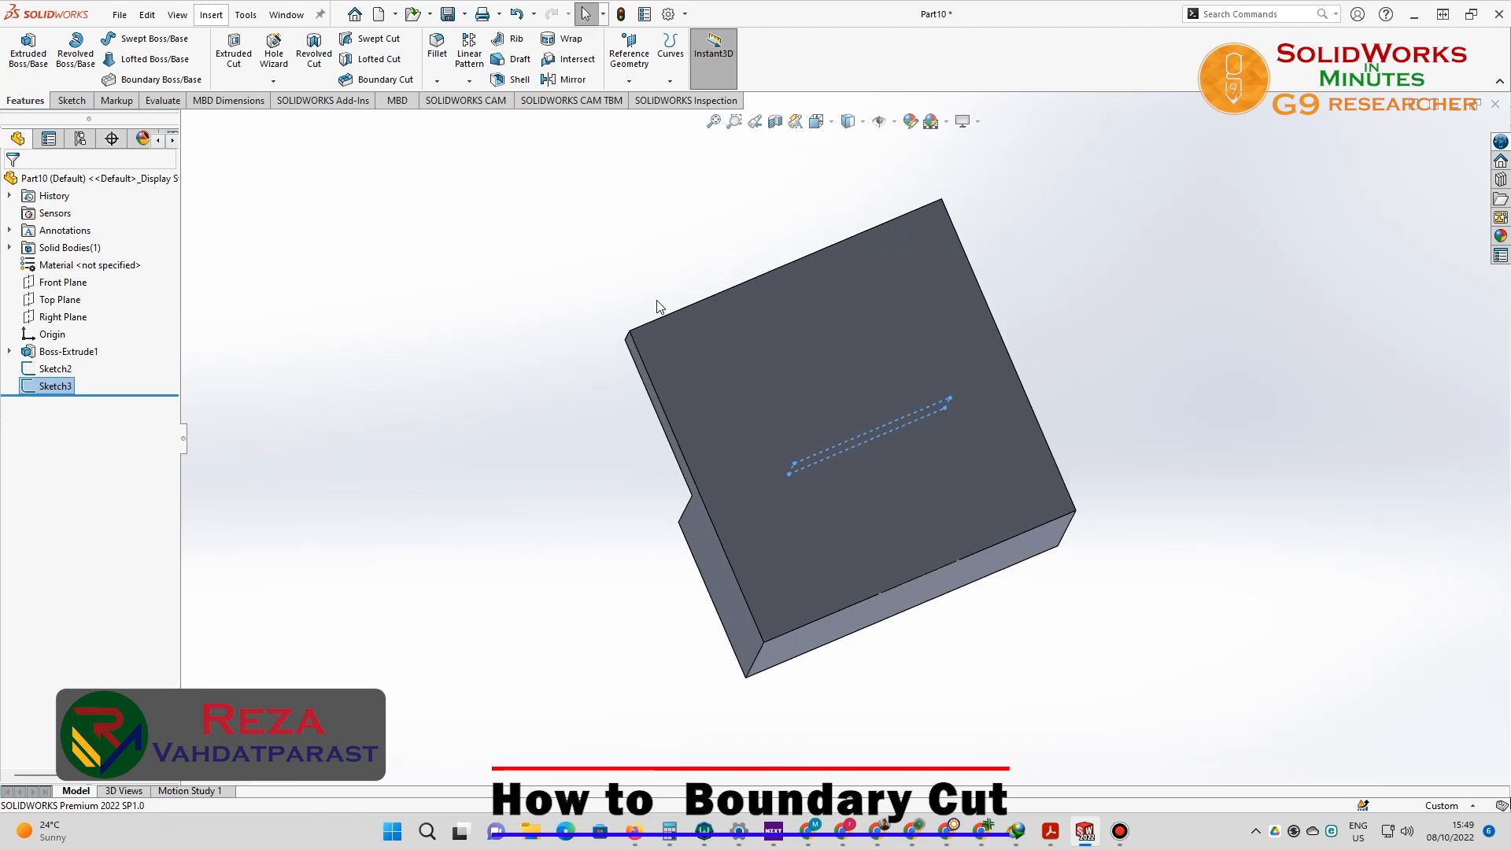
pyautogui.click(801, 324)
pyautogui.click(870, 283)
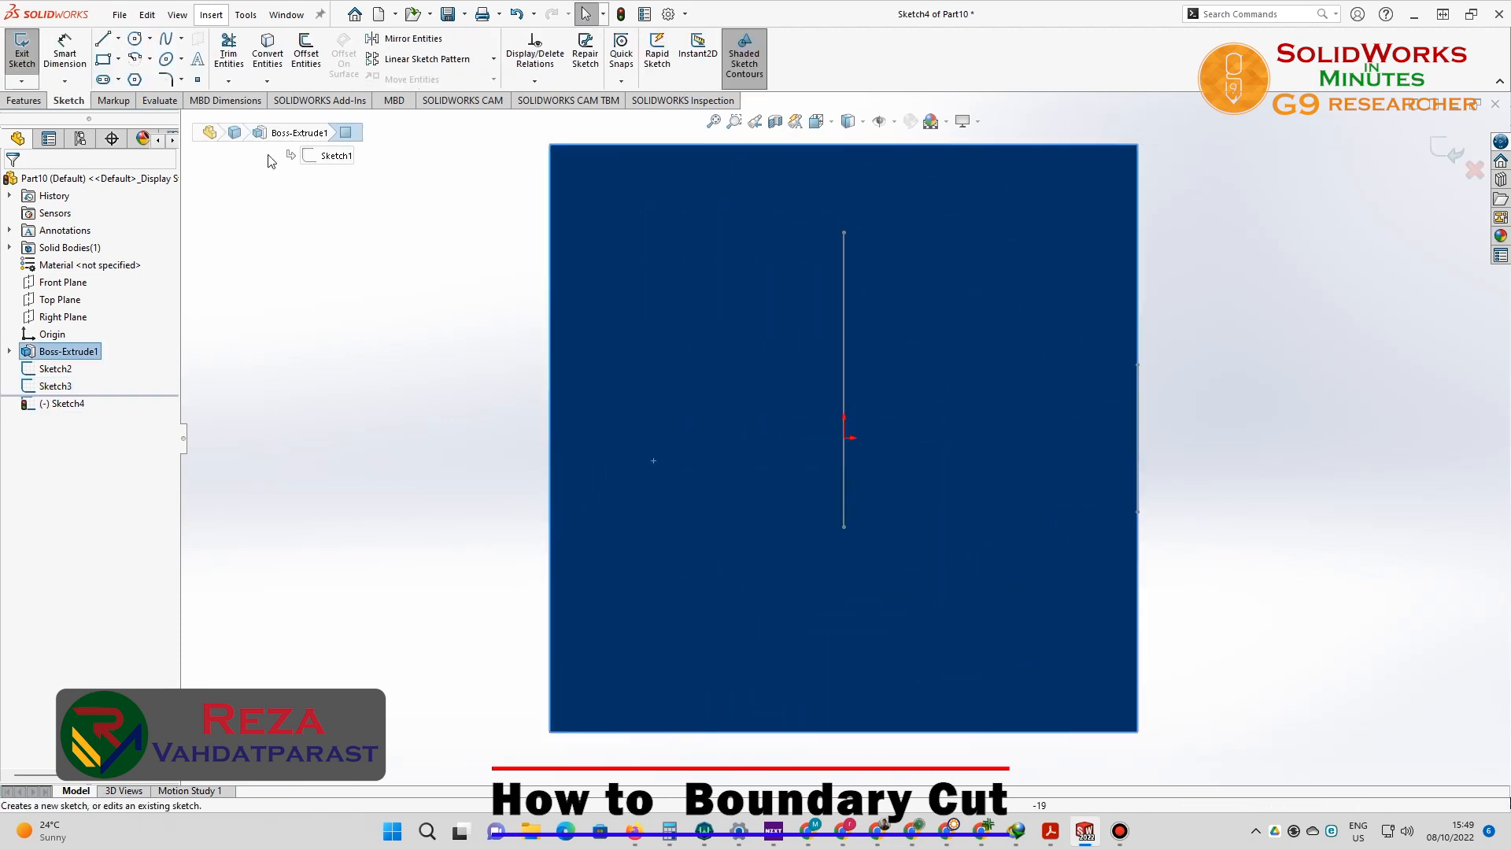
pyautogui.click(586, 321)
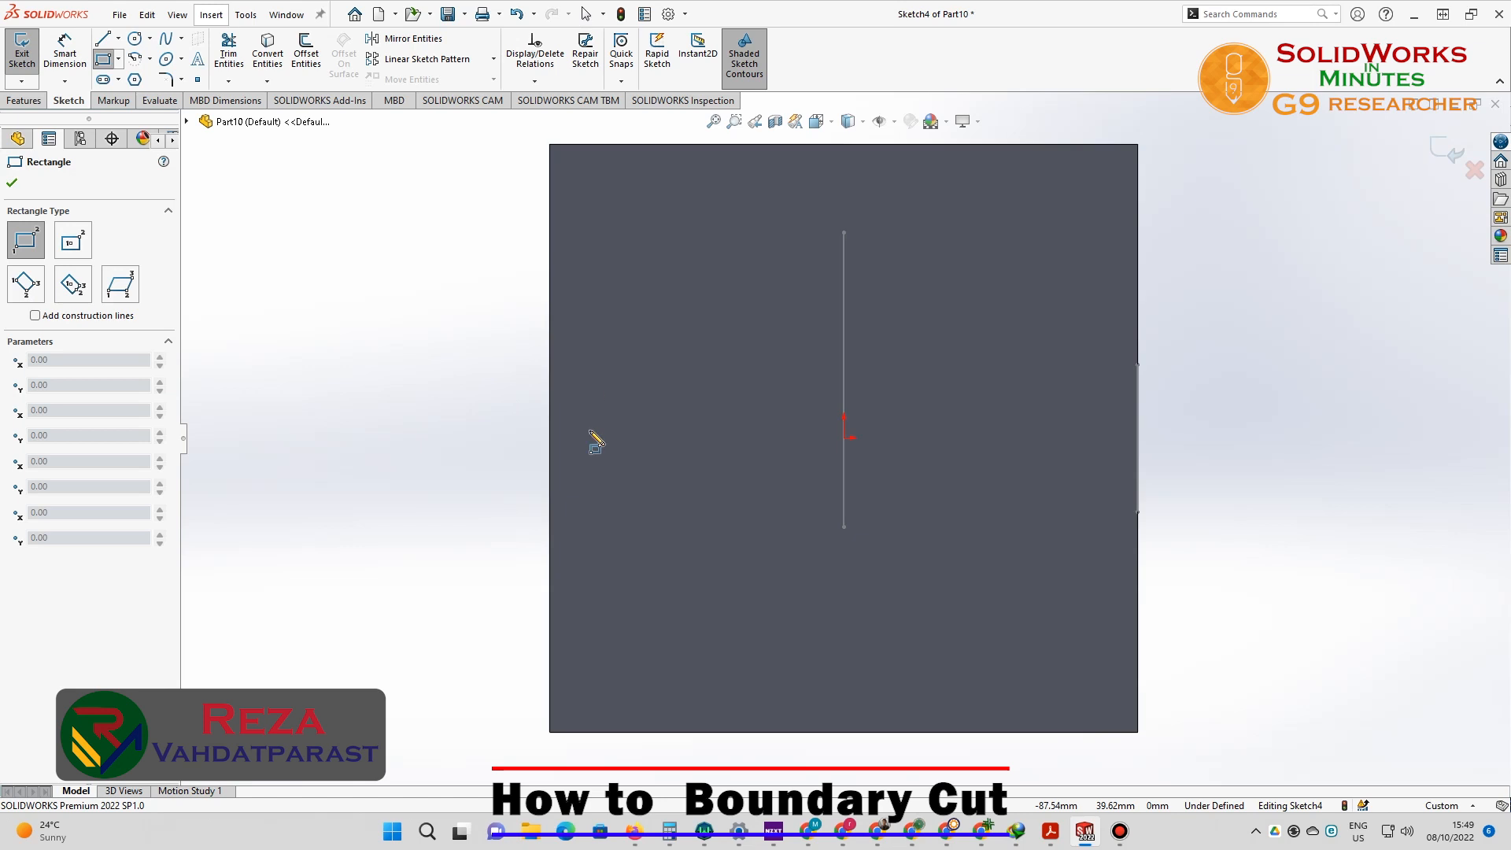
pyautogui.click(661, 552)
# Dimension the tall rectangle to 20 mm wide and 80 mm high.
pyautogui.click(64, 54)
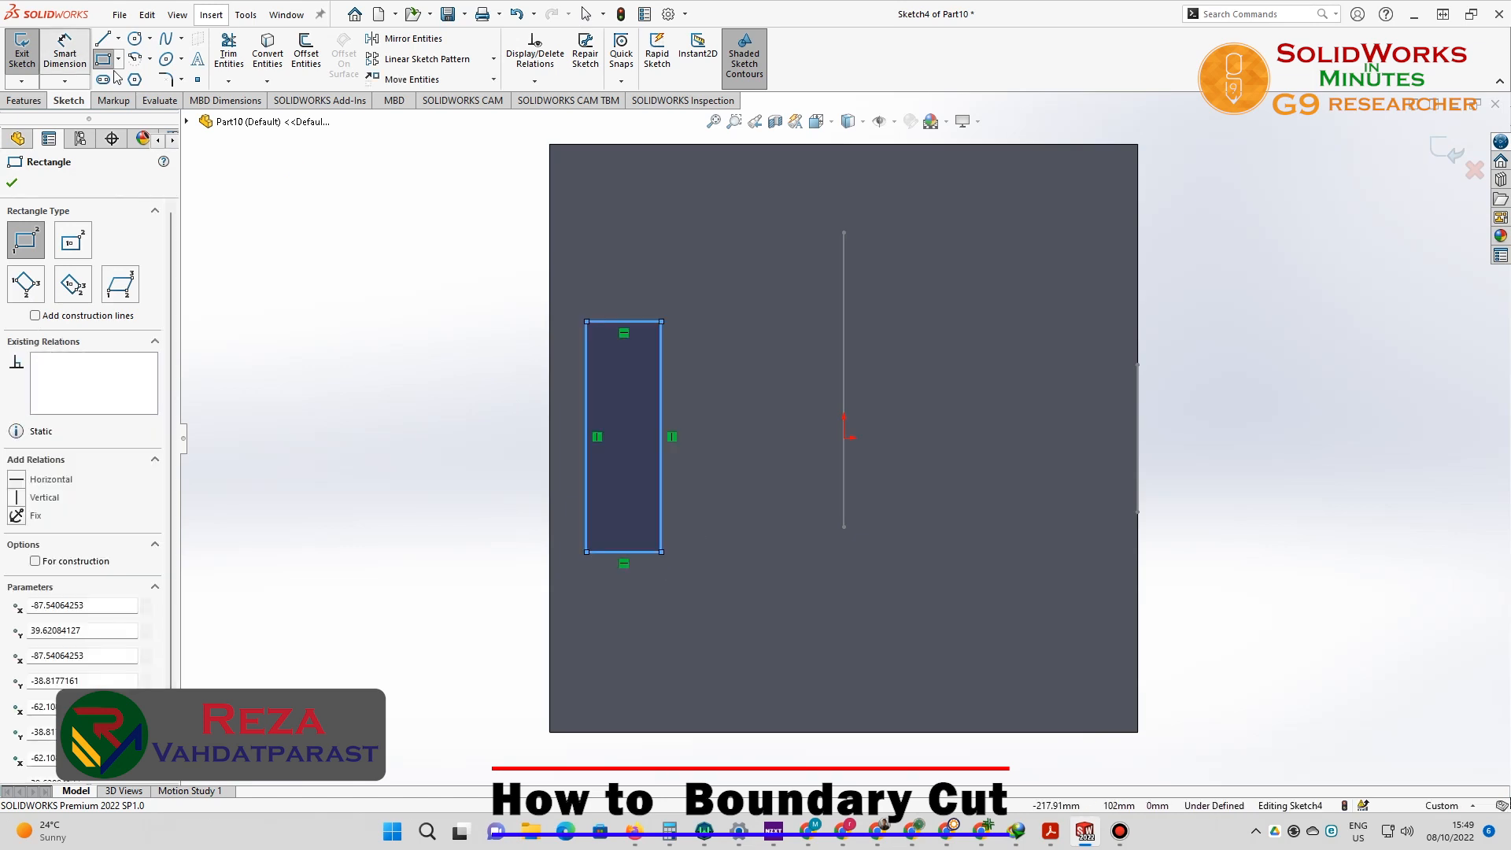
pyautogui.click(606, 321)
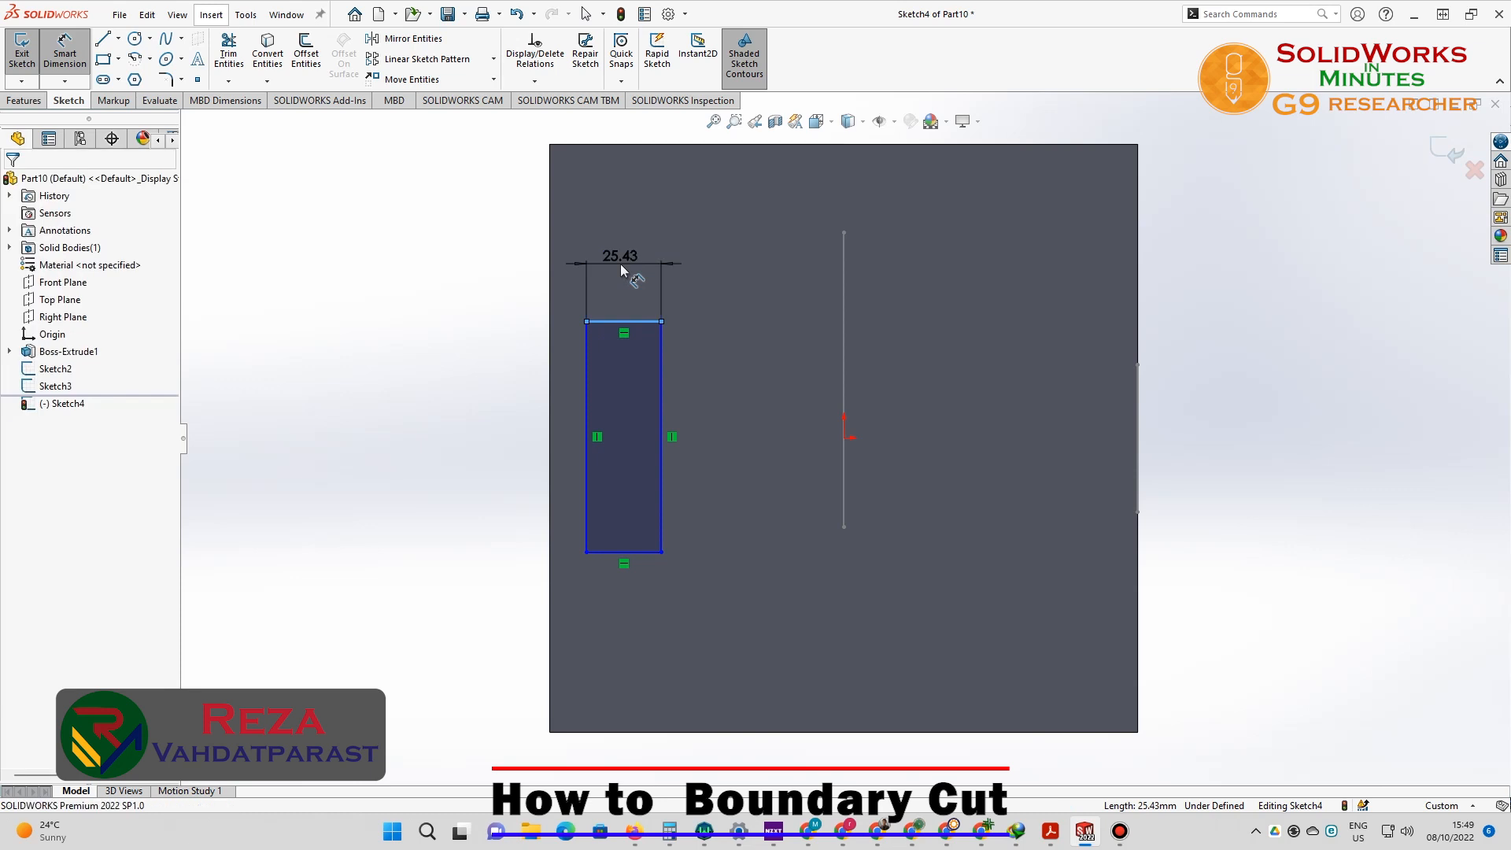
pyautogui.click(620, 263)
pyautogui.press('Return')
pyautogui.click(645, 436)
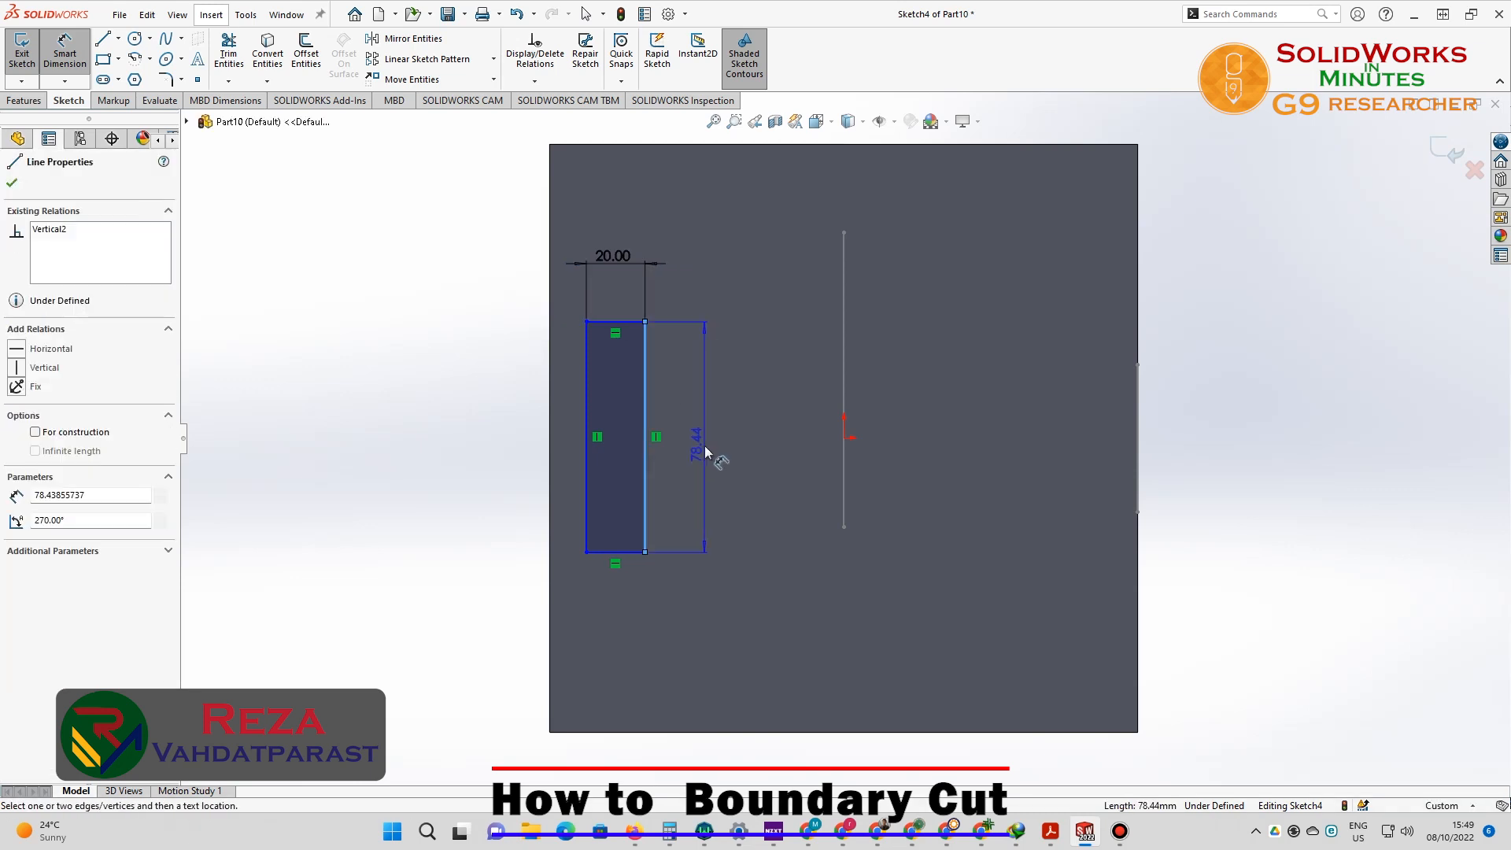
pyautogui.click(706, 451)
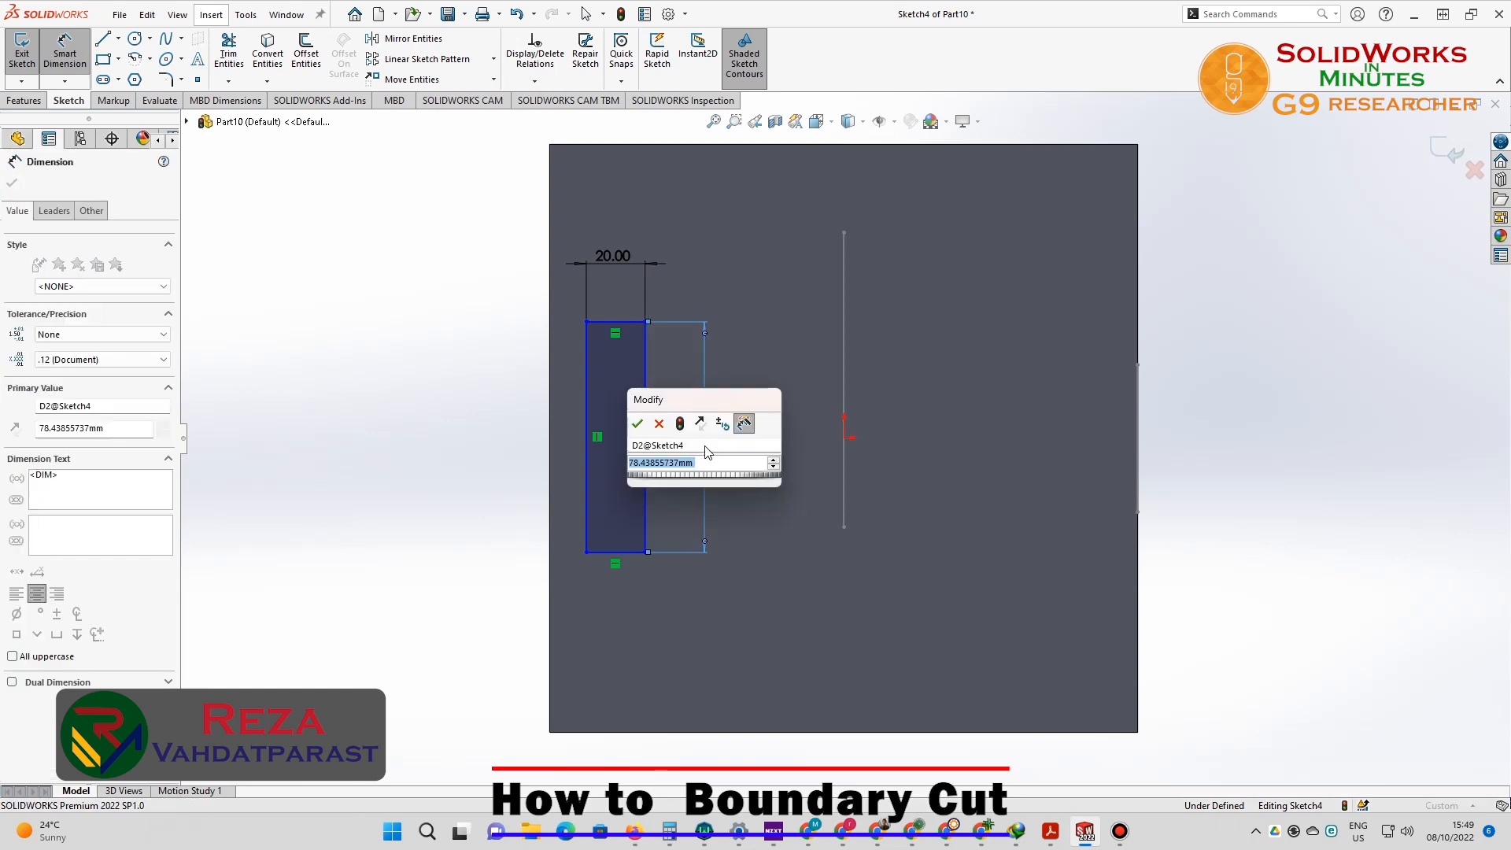
pyautogui.press('Return')
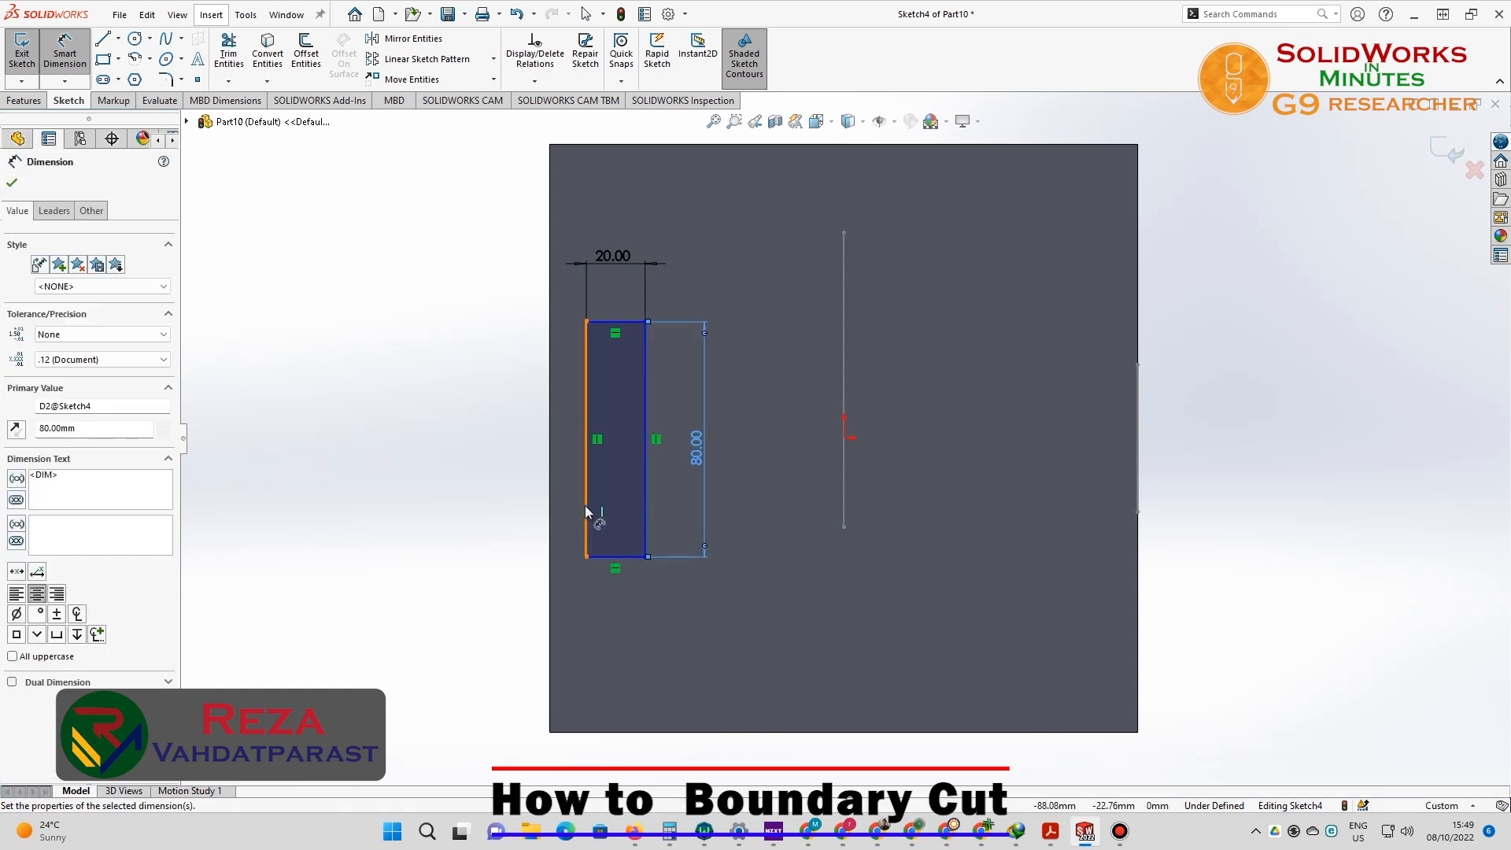
# Set the distance from the tall rectangle's left side to the face's left edge to 30 mm.
pyautogui.click(554, 506)
pyautogui.click(548, 505)
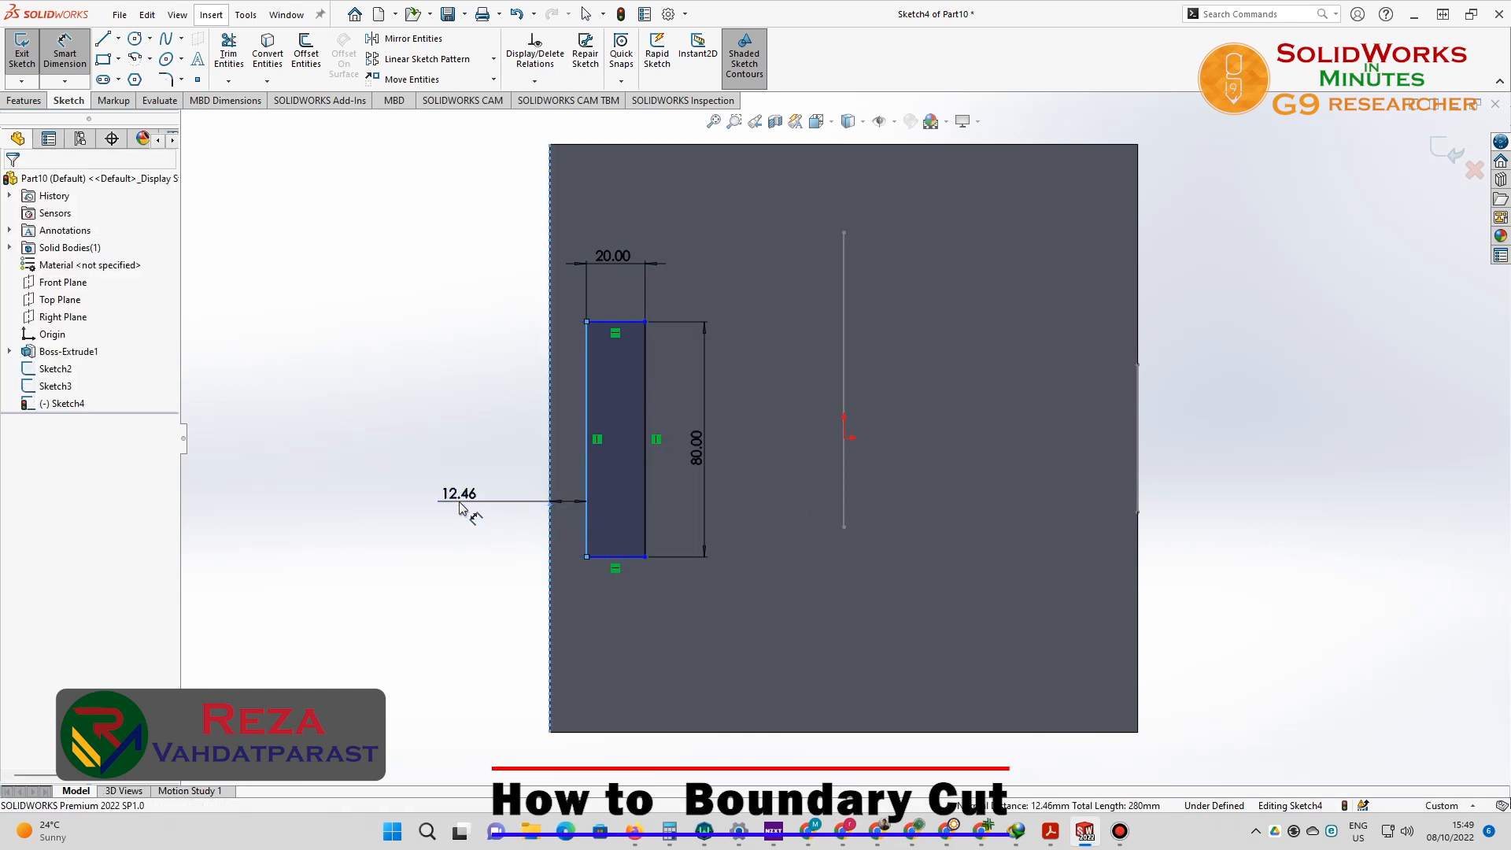
pyautogui.click(459, 503)
pyautogui.write('30')
pyautogui.press('Return')
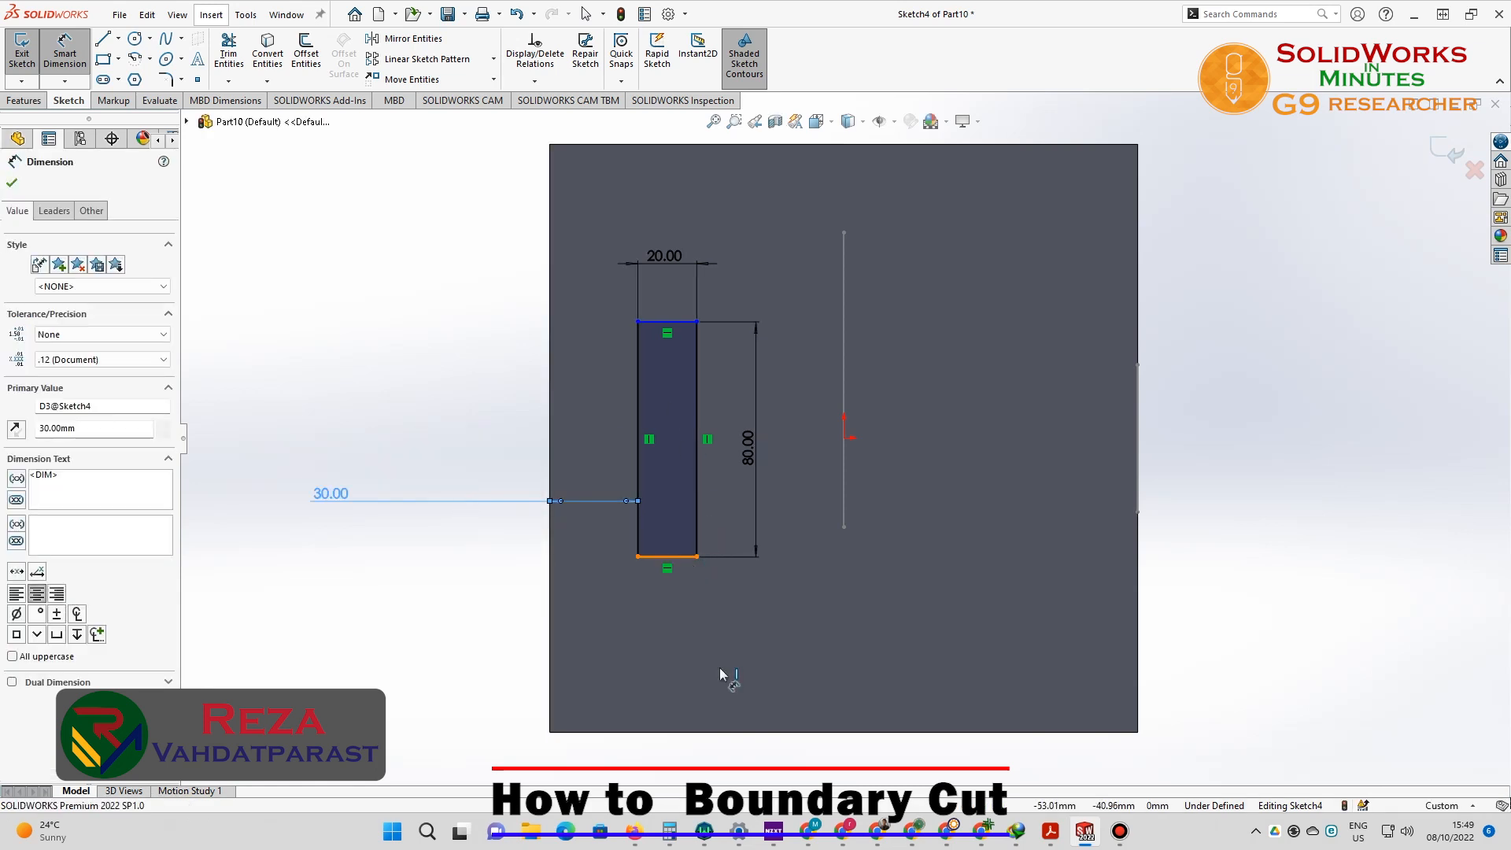
# Set the distance from the tall rectangle's lower side to the face's bottom edge to 10 mm and finish the sketch.
pyautogui.click(679, 557)
pyautogui.click(712, 733)
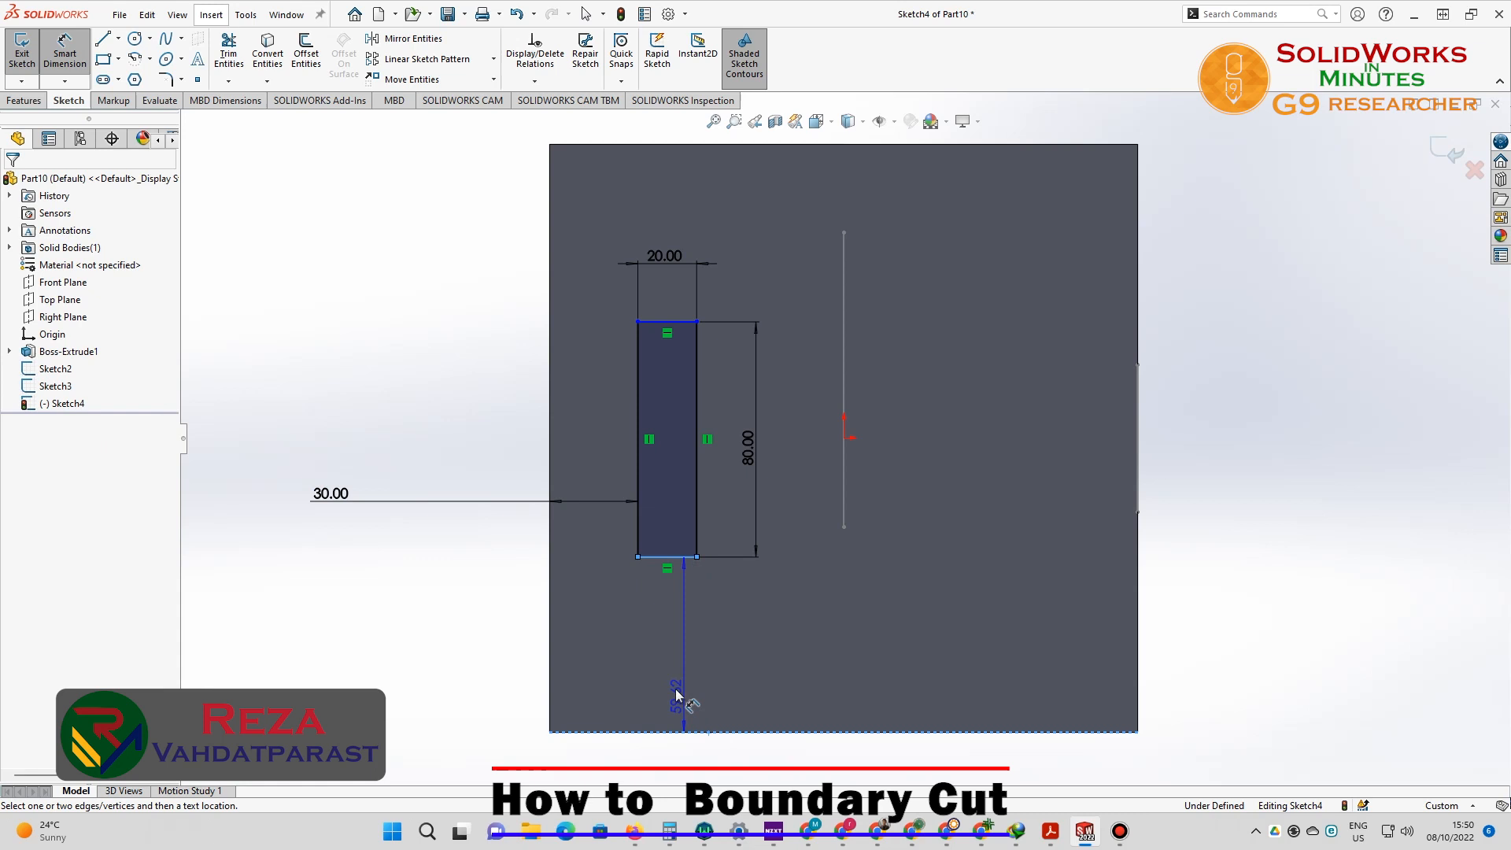
pyautogui.click(596, 681)
pyautogui.write('10')
pyautogui.press('Return')
pyautogui.click(1445, 153)
# Create a Boundary Cut with the 50 × 20, 100 × 60 and 20 × 80 mm rectangle sketches as Direction 1 profiles, in that order.
pyautogui.moveTo(776, 389)
pyautogui.mouseDown(button='middle')
pyautogui.moveTo(695, 260)
pyautogui.moveTo(789, 159)
pyautogui.moveTo(557, 533)
pyautogui.moveTo(608, 342)
pyautogui.moveTo(637, 630)
pyautogui.moveTo(405, 607)
pyautogui.moveTo(240, 650)
pyautogui.mouseUp(button='middle')
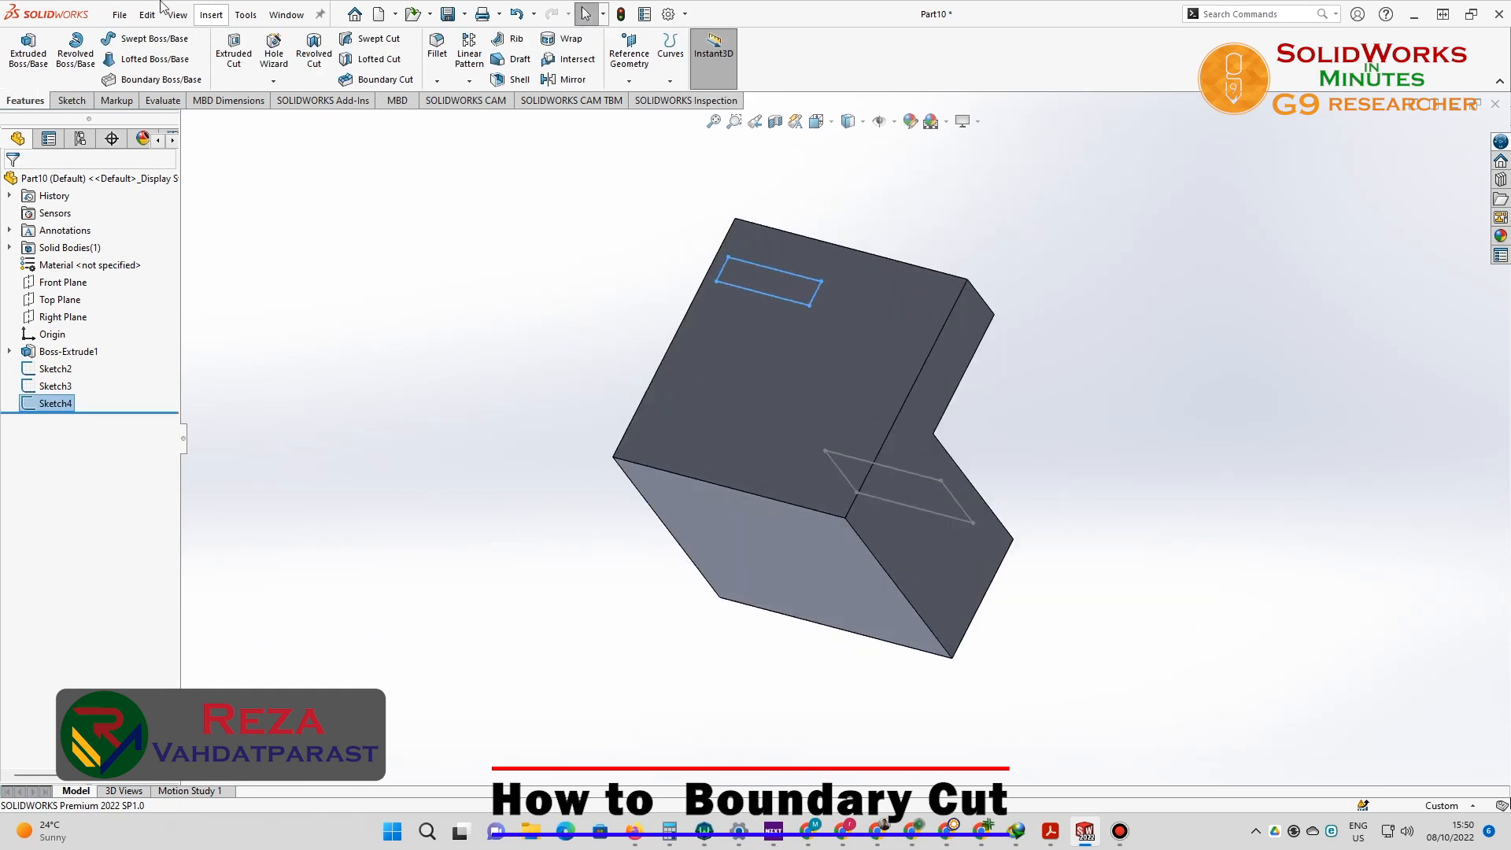
pyautogui.click(372, 323)
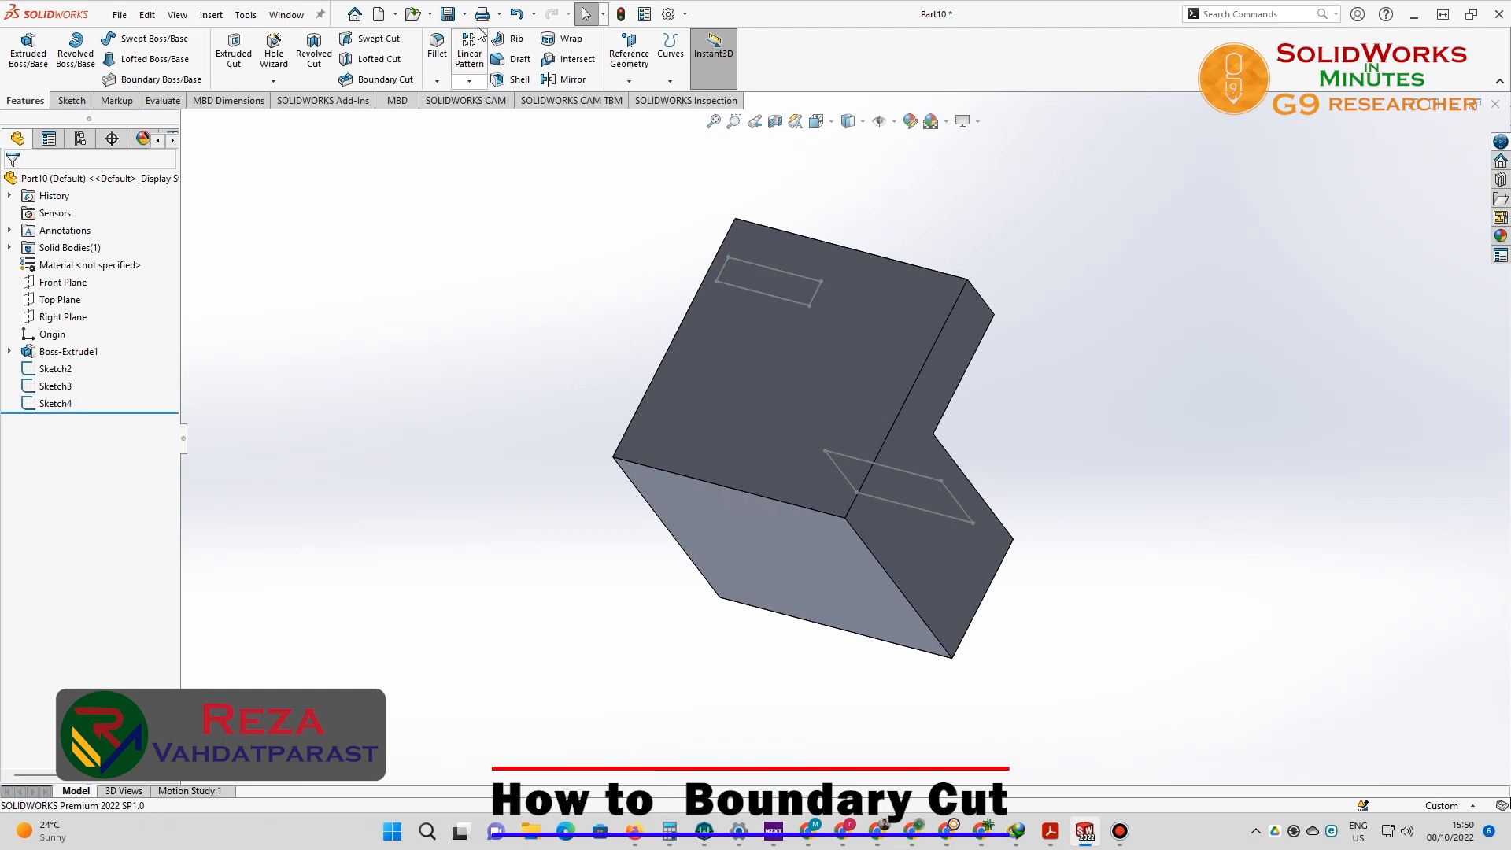
pyautogui.click(350, 80)
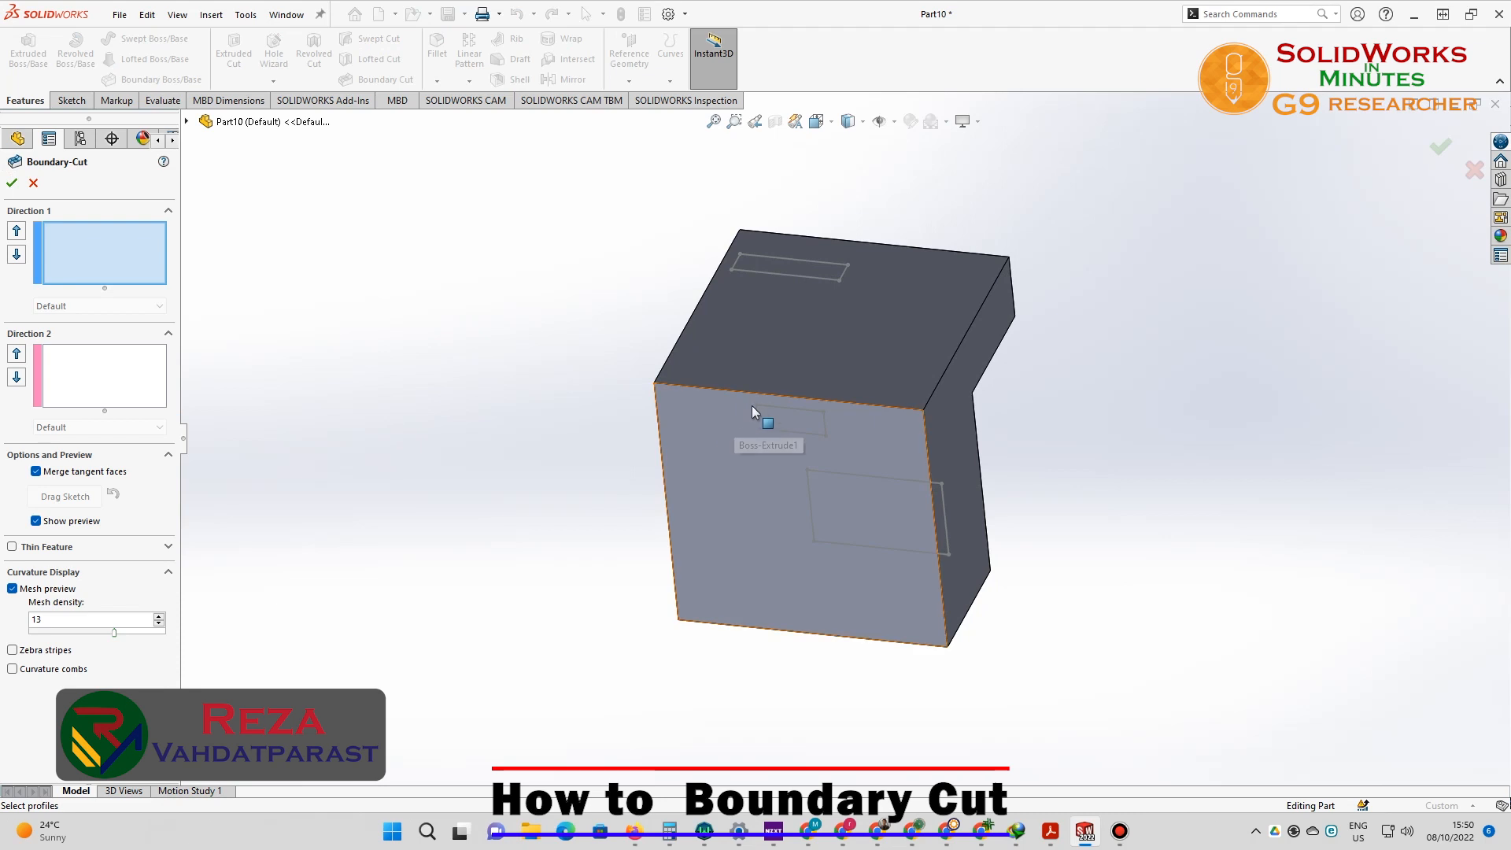
pyautogui.click(754, 407)
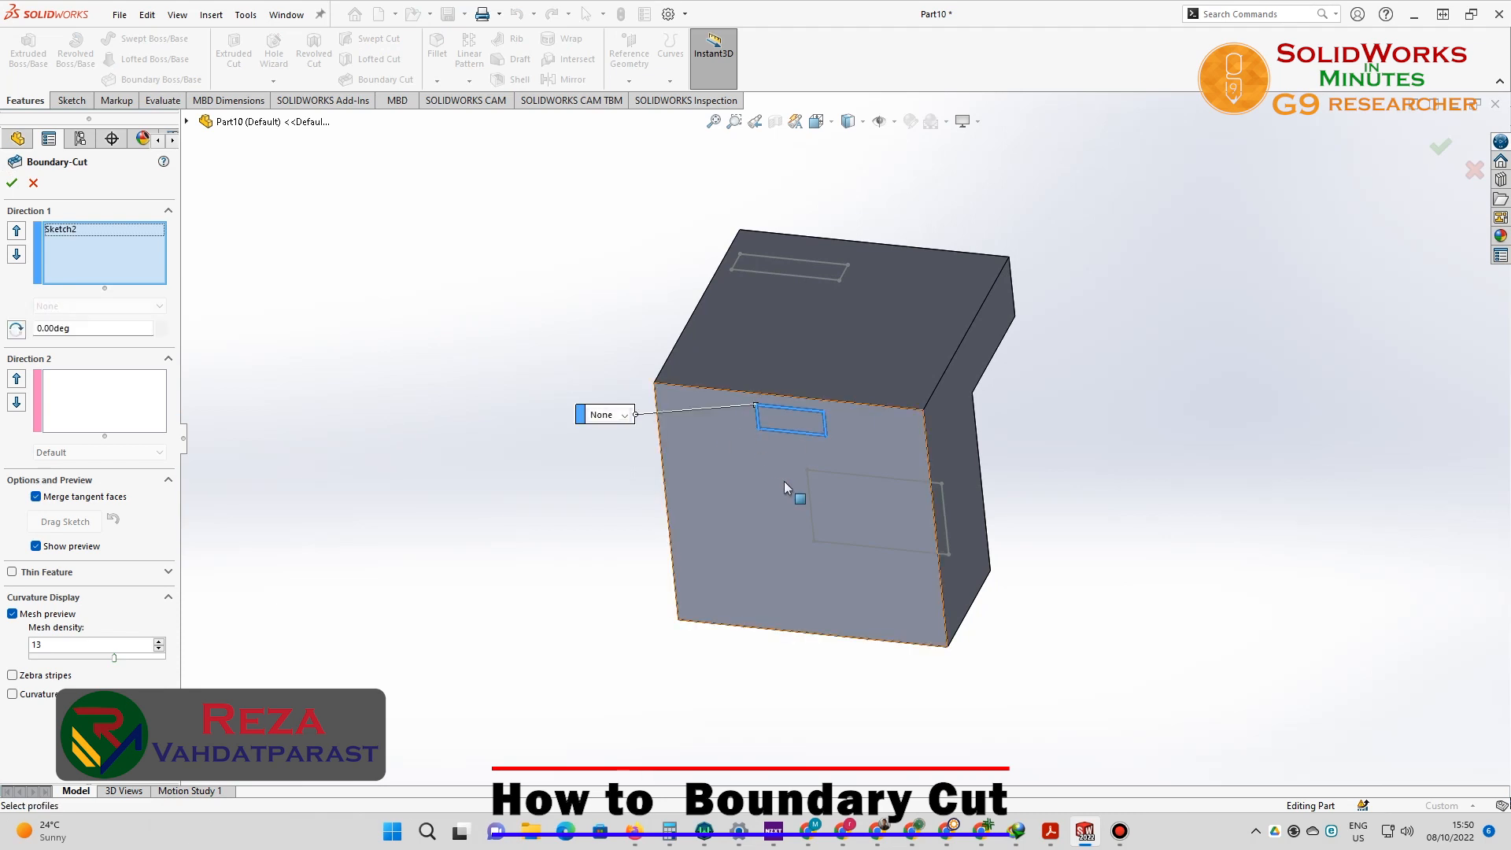
pyautogui.click(808, 473)
pyautogui.moveTo(594, 351)
pyautogui.mouseDown(button='middle')
pyautogui.moveTo(716, 403)
pyautogui.moveTo(933, 398)
pyautogui.mouseUp(button='middle')
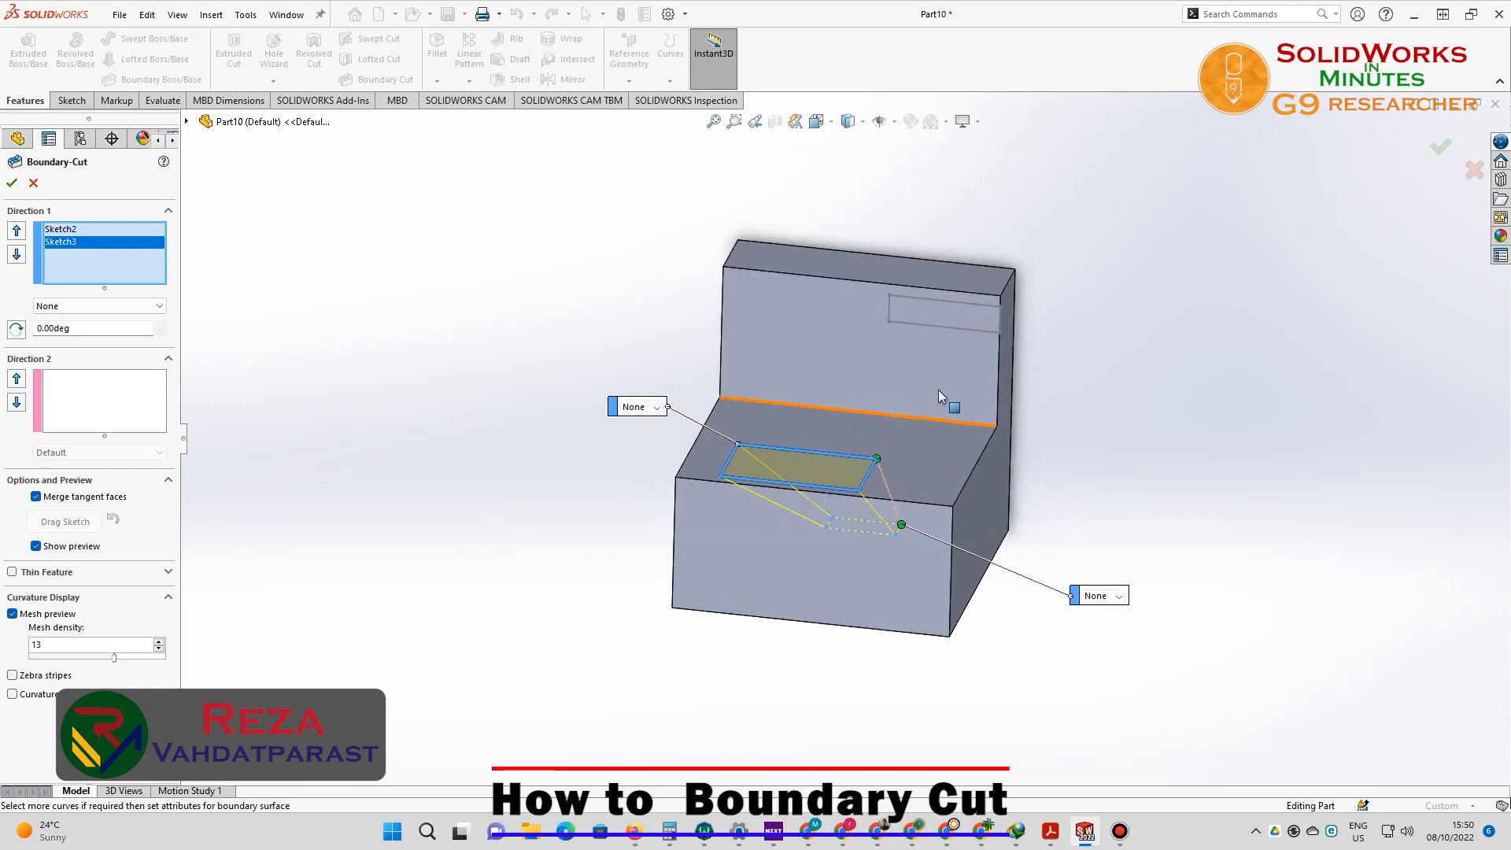
pyautogui.moveTo(1069, 354); pyautogui.dragTo(1096, 340, button='middle')
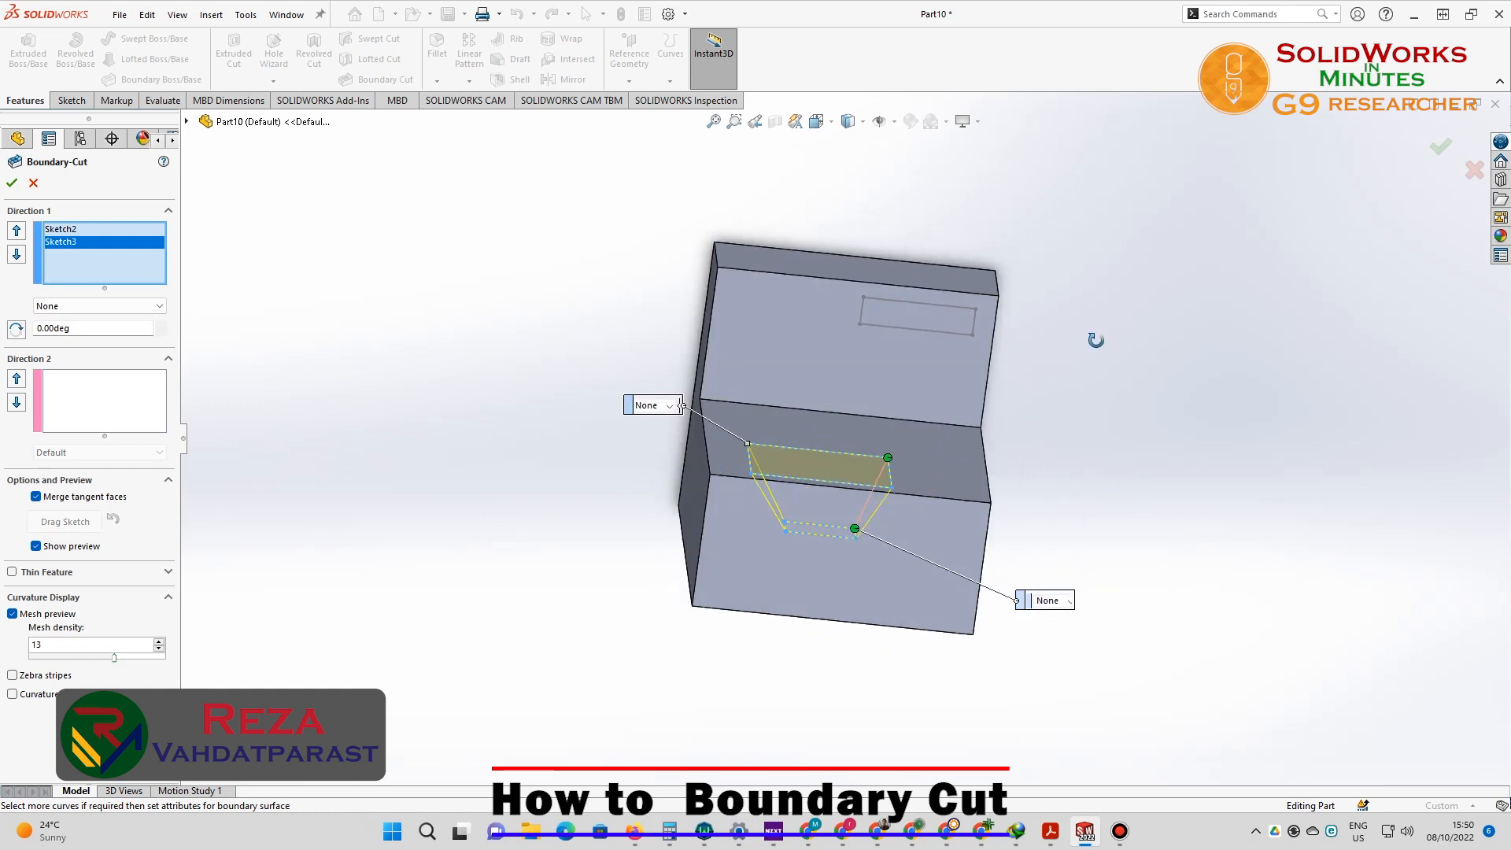
pyautogui.click(975, 315)
pyautogui.moveTo(1118, 516); pyautogui.dragTo(627, 598, button='middle')
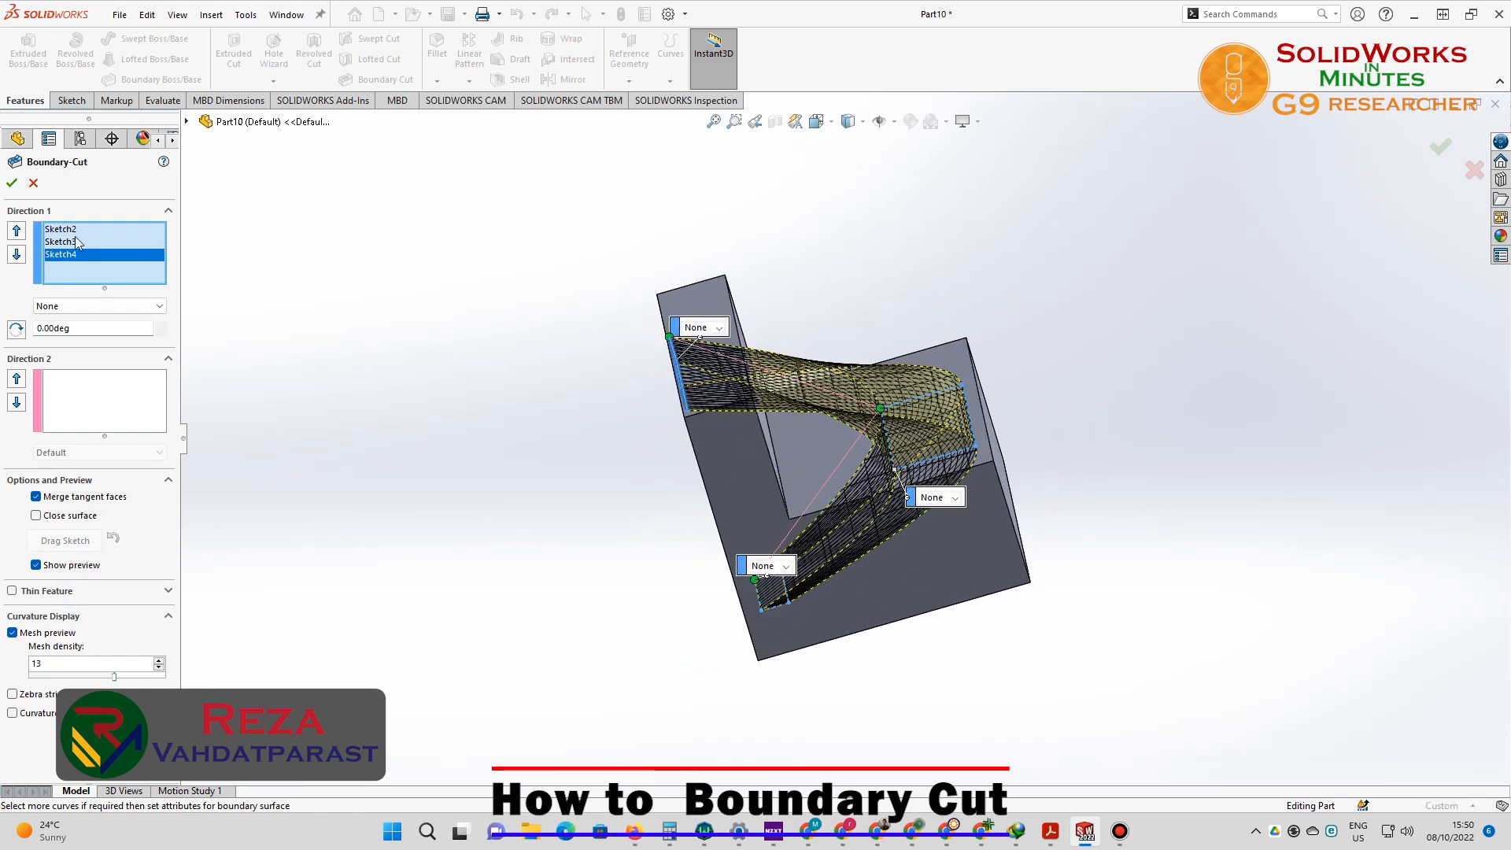
pyautogui.click(10, 183)
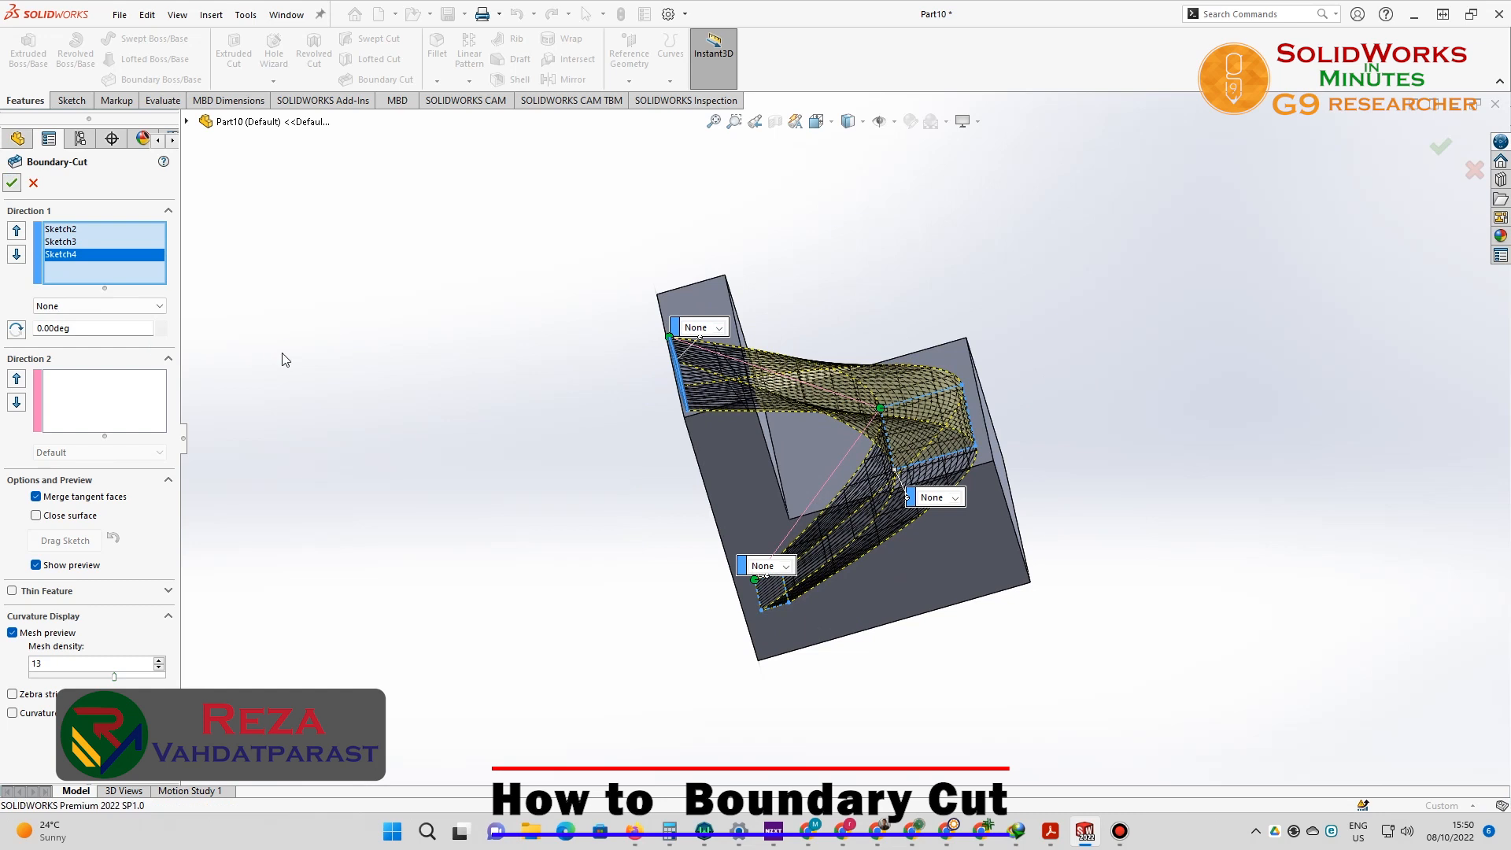
# Inspect the boundary cut's interior with a temporary section view parallel to the Front Plane, offset about -11 mm, and close the section.
pyautogui.click(419, 418)
pyautogui.moveTo(419, 418); pyautogui.dragTo(555, 358, button='middle')
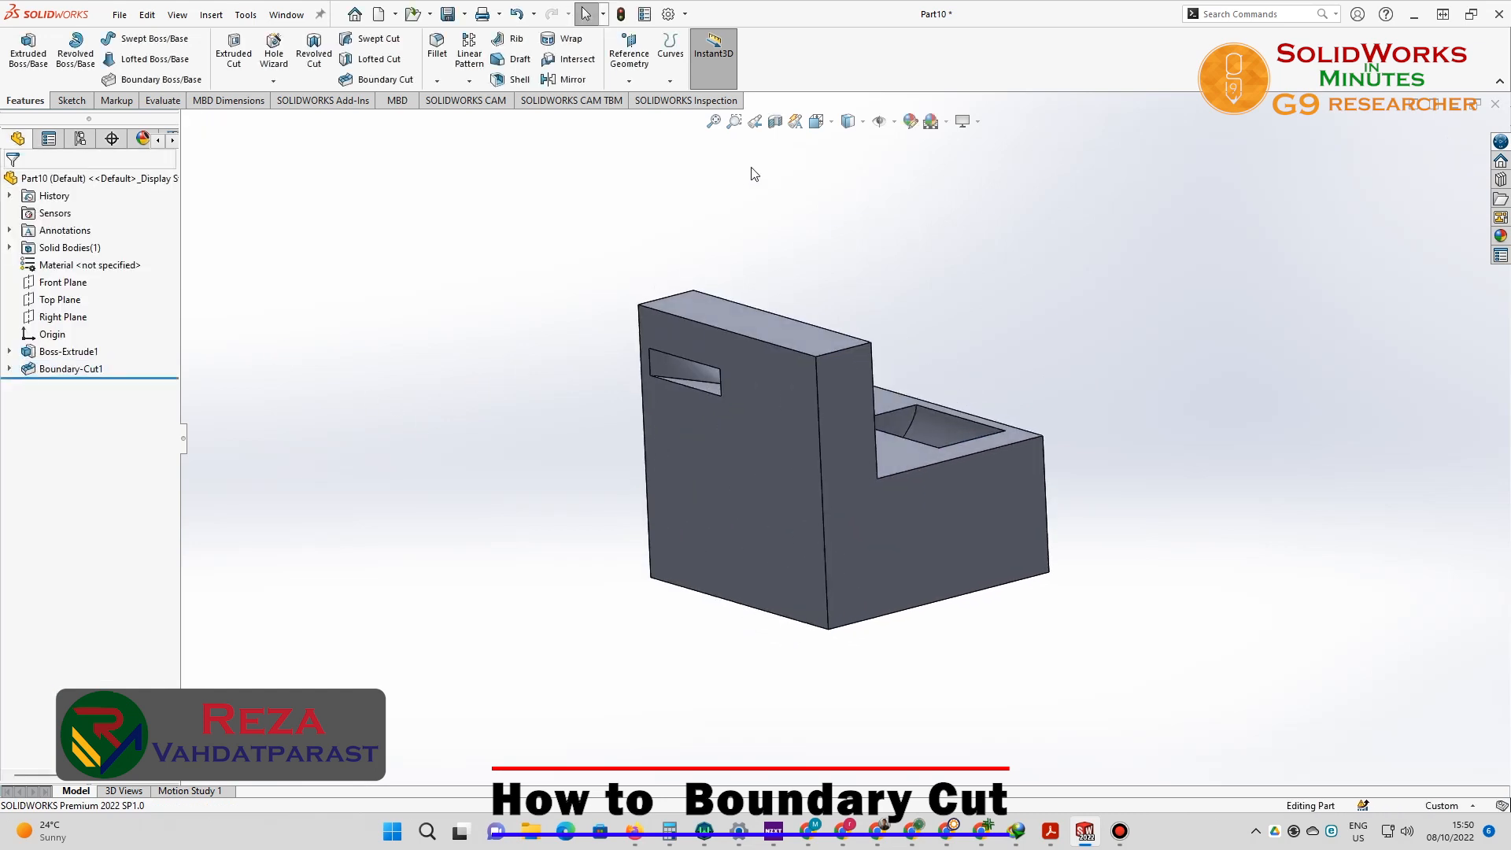
pyautogui.click(772, 124)
pyautogui.moveTo(470, 422); pyautogui.dragTo(313, 381, button='middle')
pyautogui.moveTo(781, 451); pyautogui.dragTo(765, 478)
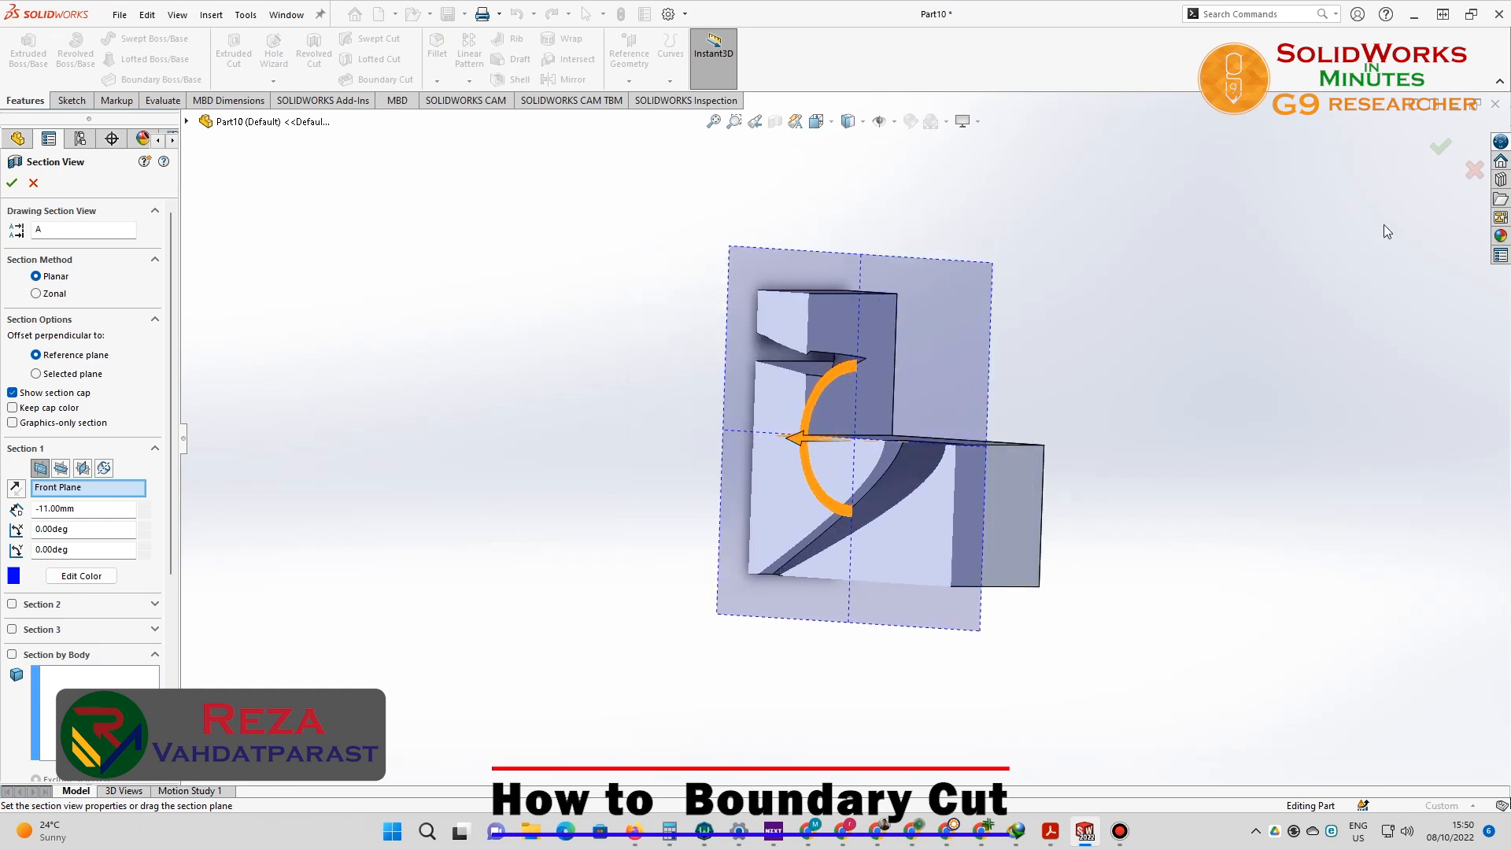
pyautogui.click(1462, 174)
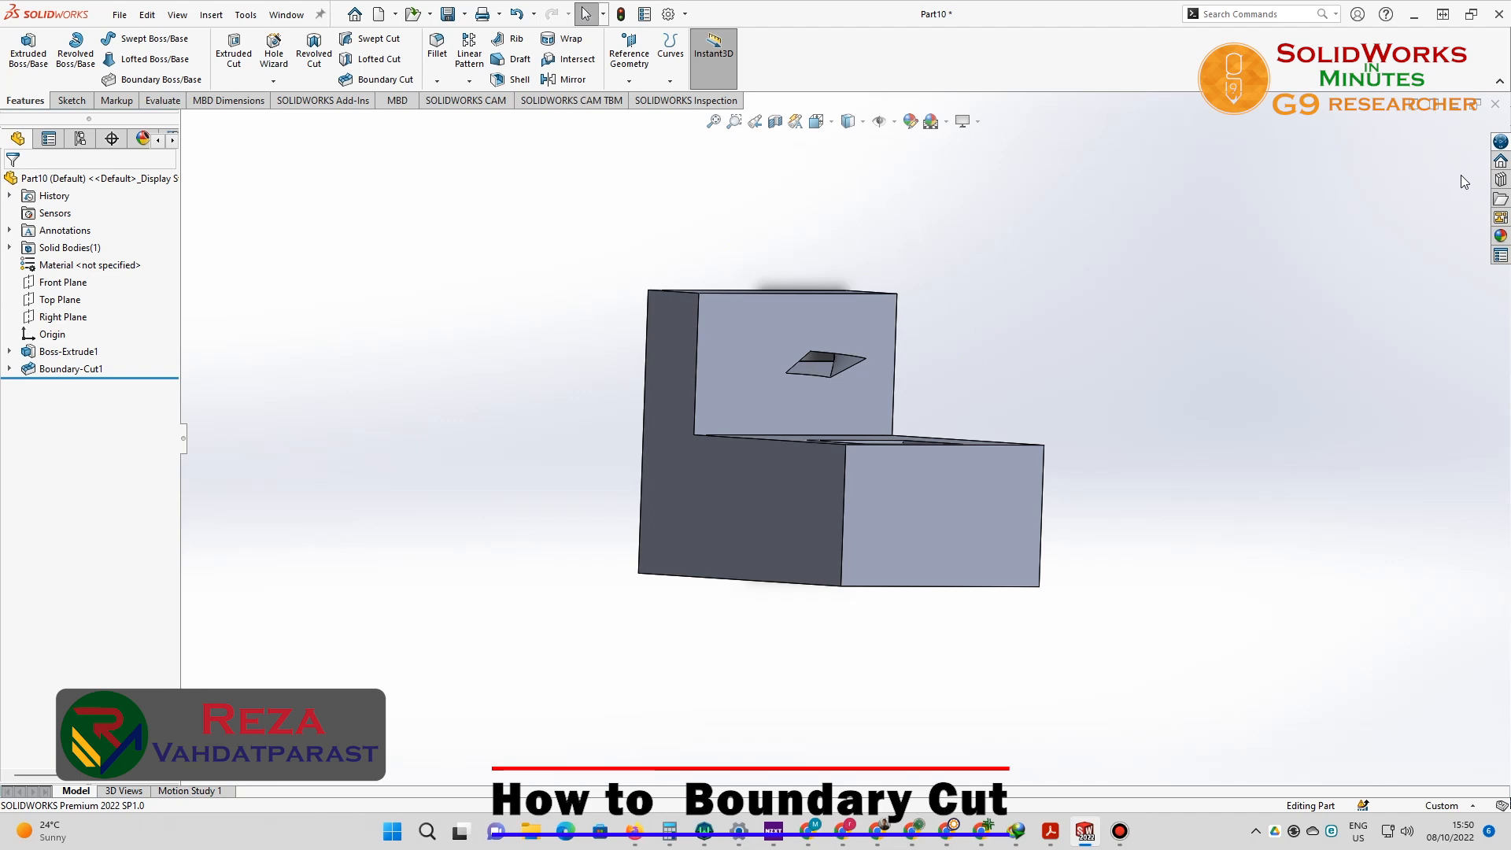
pyautogui.moveTo(1377, 275); pyautogui.dragTo(937, 472, button='middle')
pyautogui.moveTo(732, 528); pyautogui.dragTo(778, 550, button='middle')
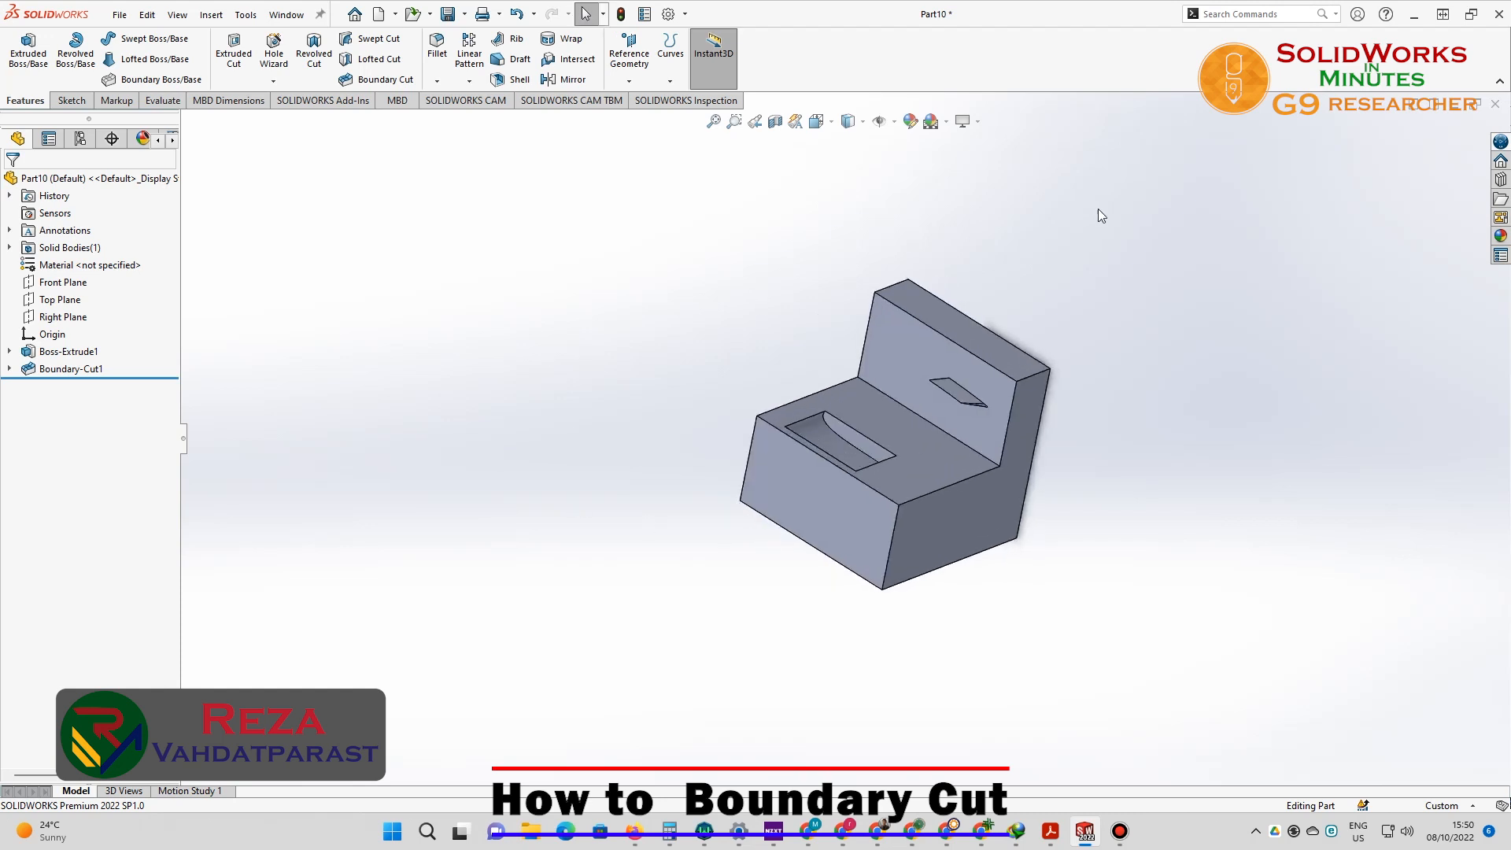
pyautogui.rightClick(87, 370)
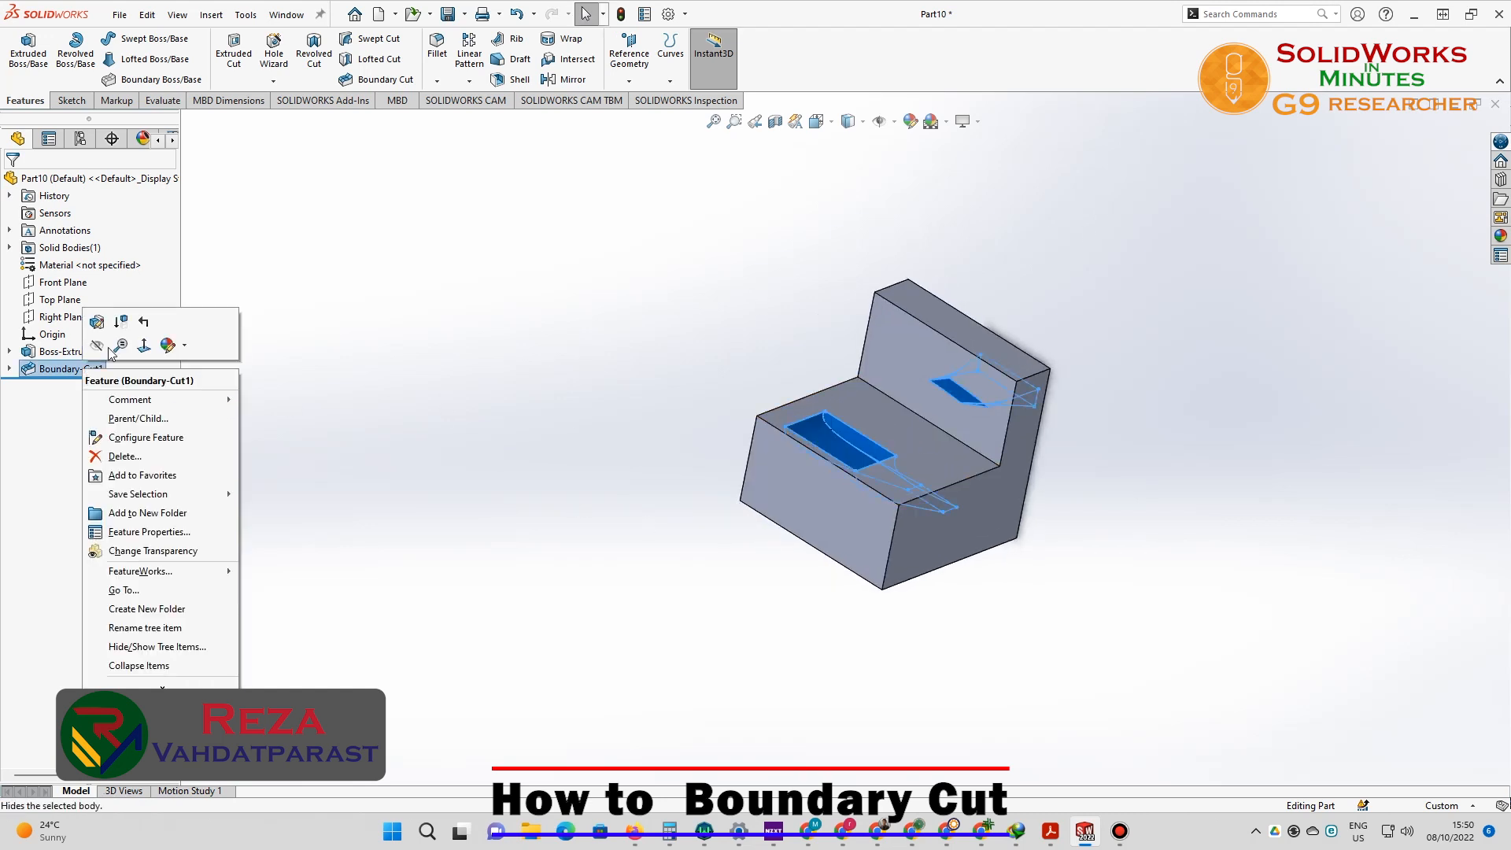
pyautogui.click(98, 323)
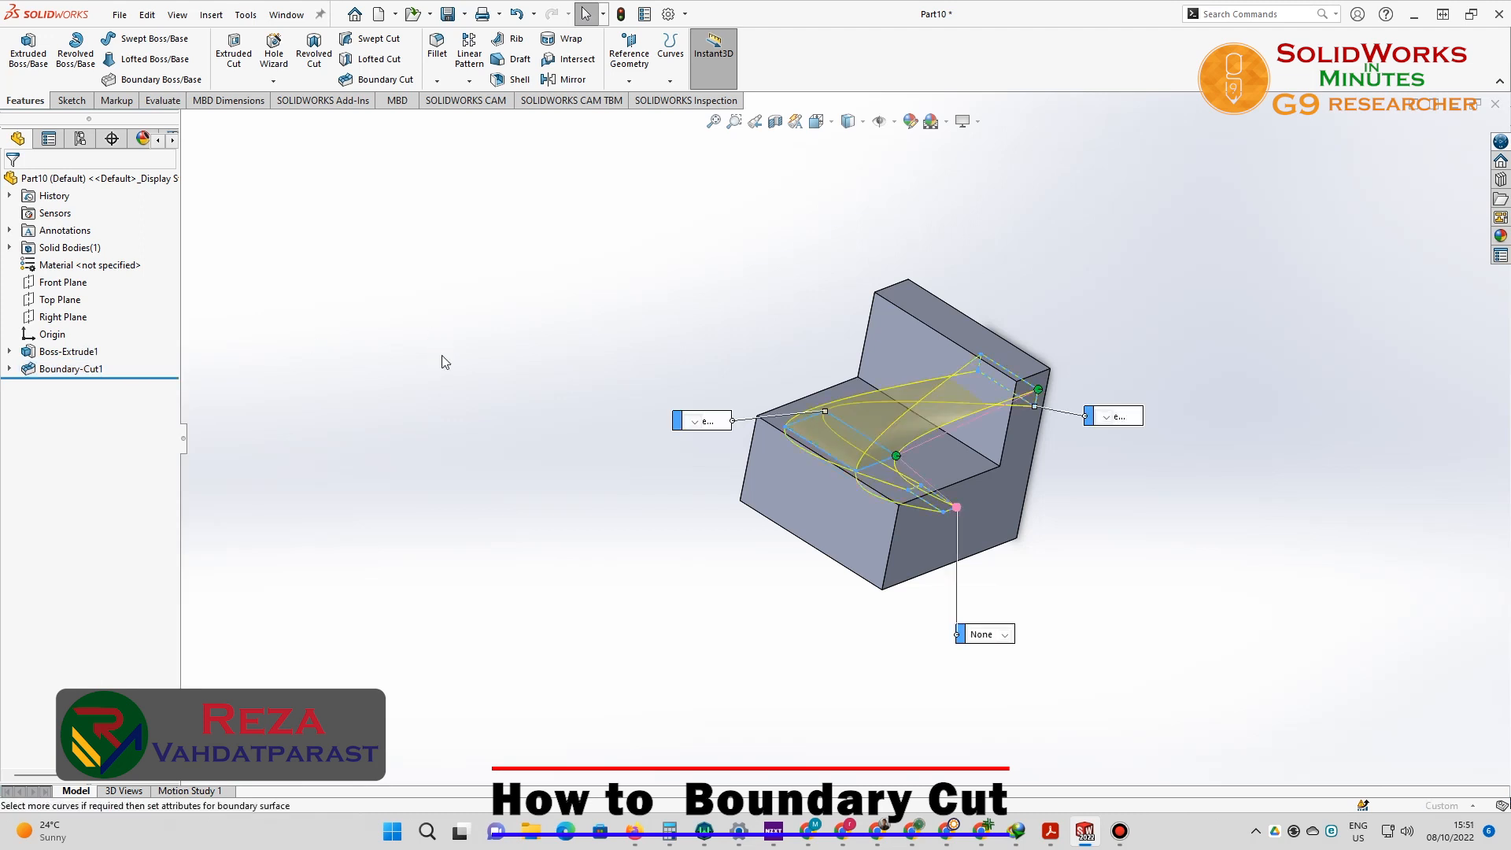
pyautogui.click(61, 255)
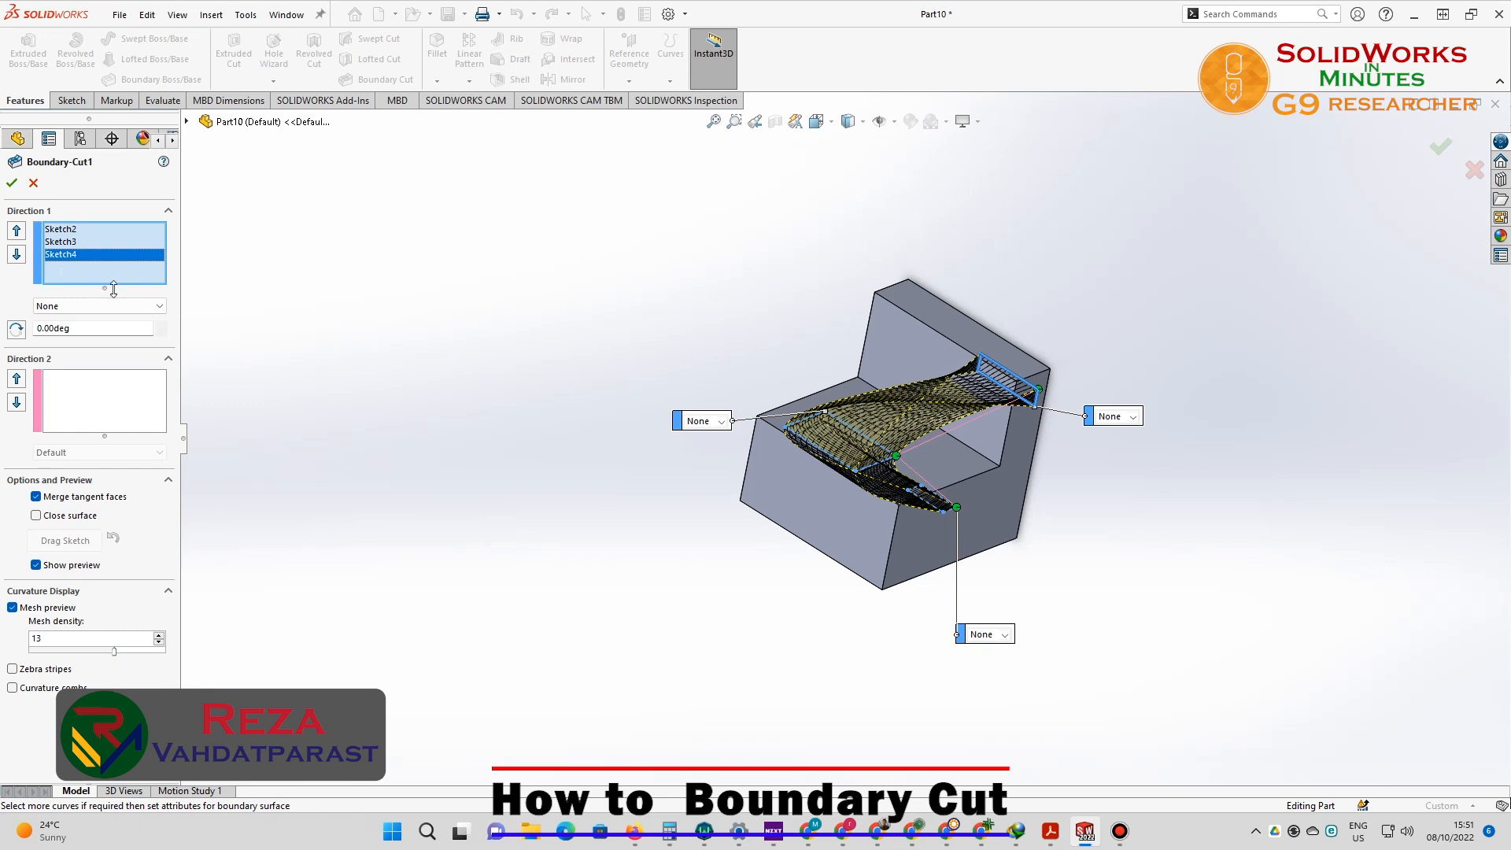
pyautogui.rightClick(107, 258)
pyautogui.click(149, 300)
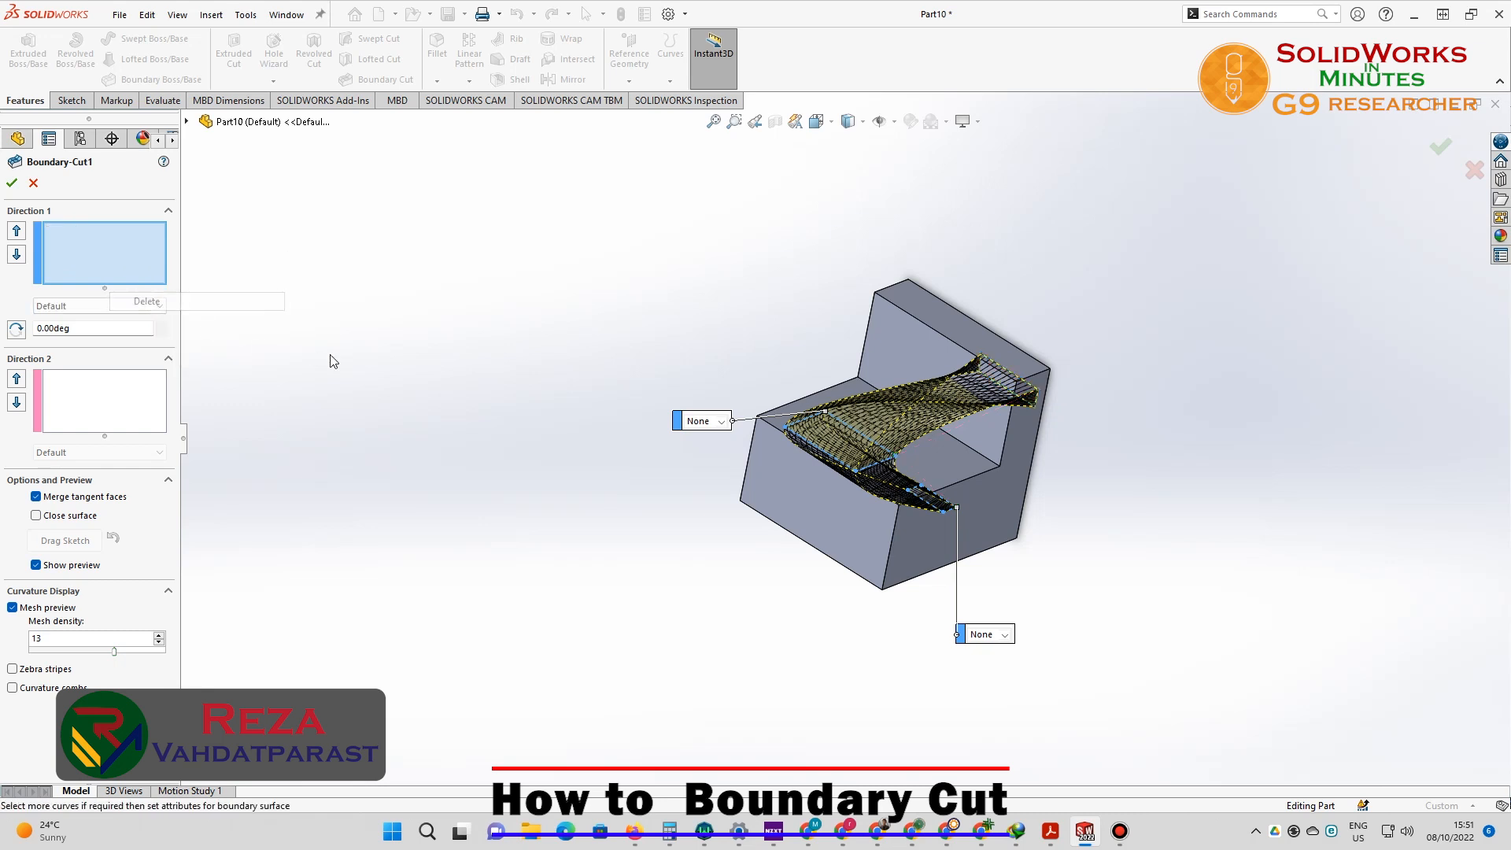
pyautogui.moveTo(489, 426); pyautogui.dragTo(740, 407, button='middle')
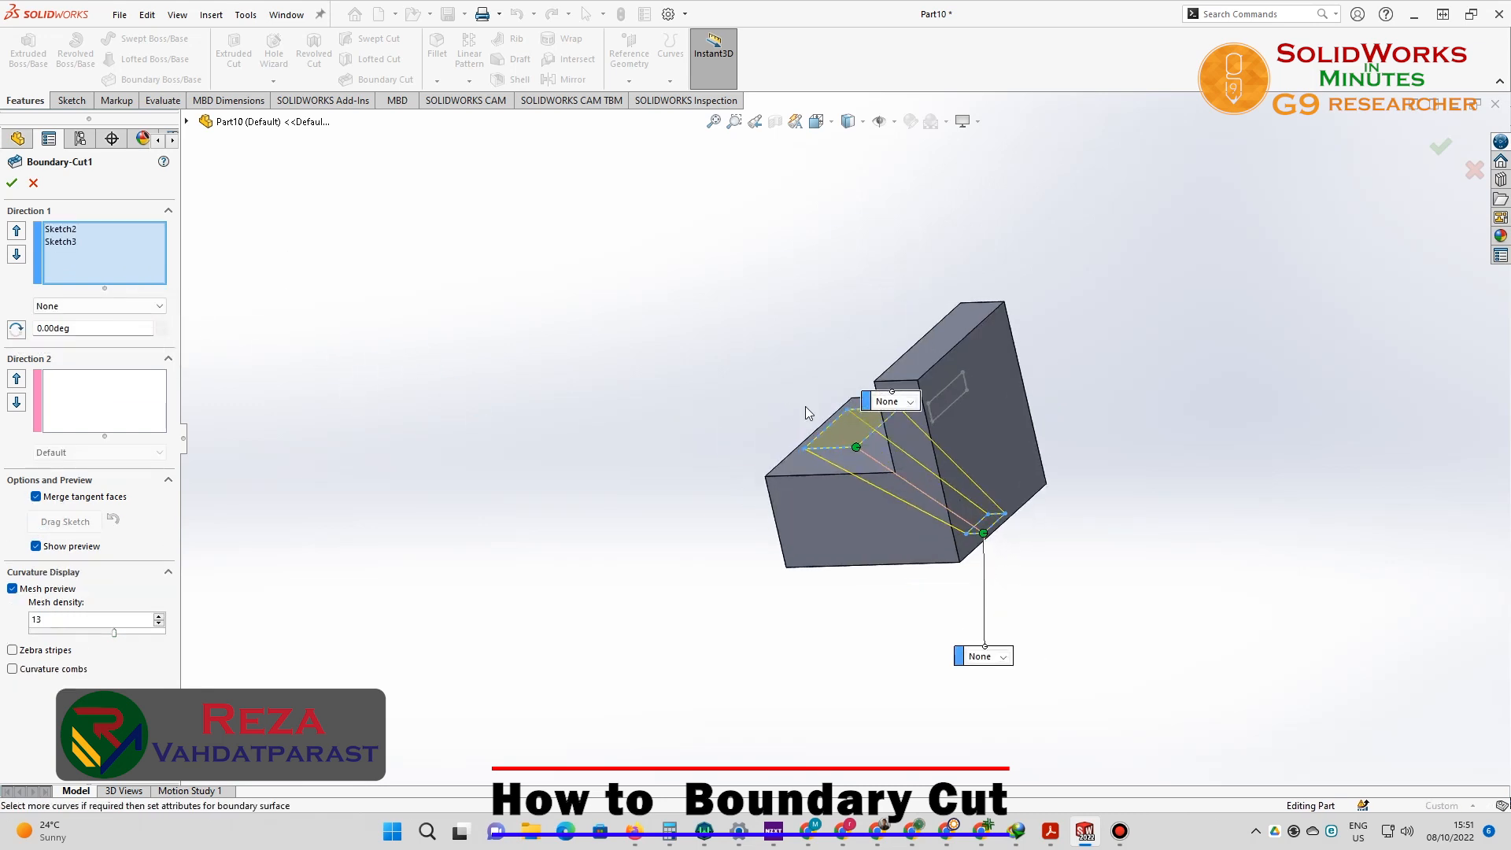
pyautogui.click(1010, 394)
pyautogui.moveTo(489, 550); pyautogui.dragTo(412, 648, button='middle')
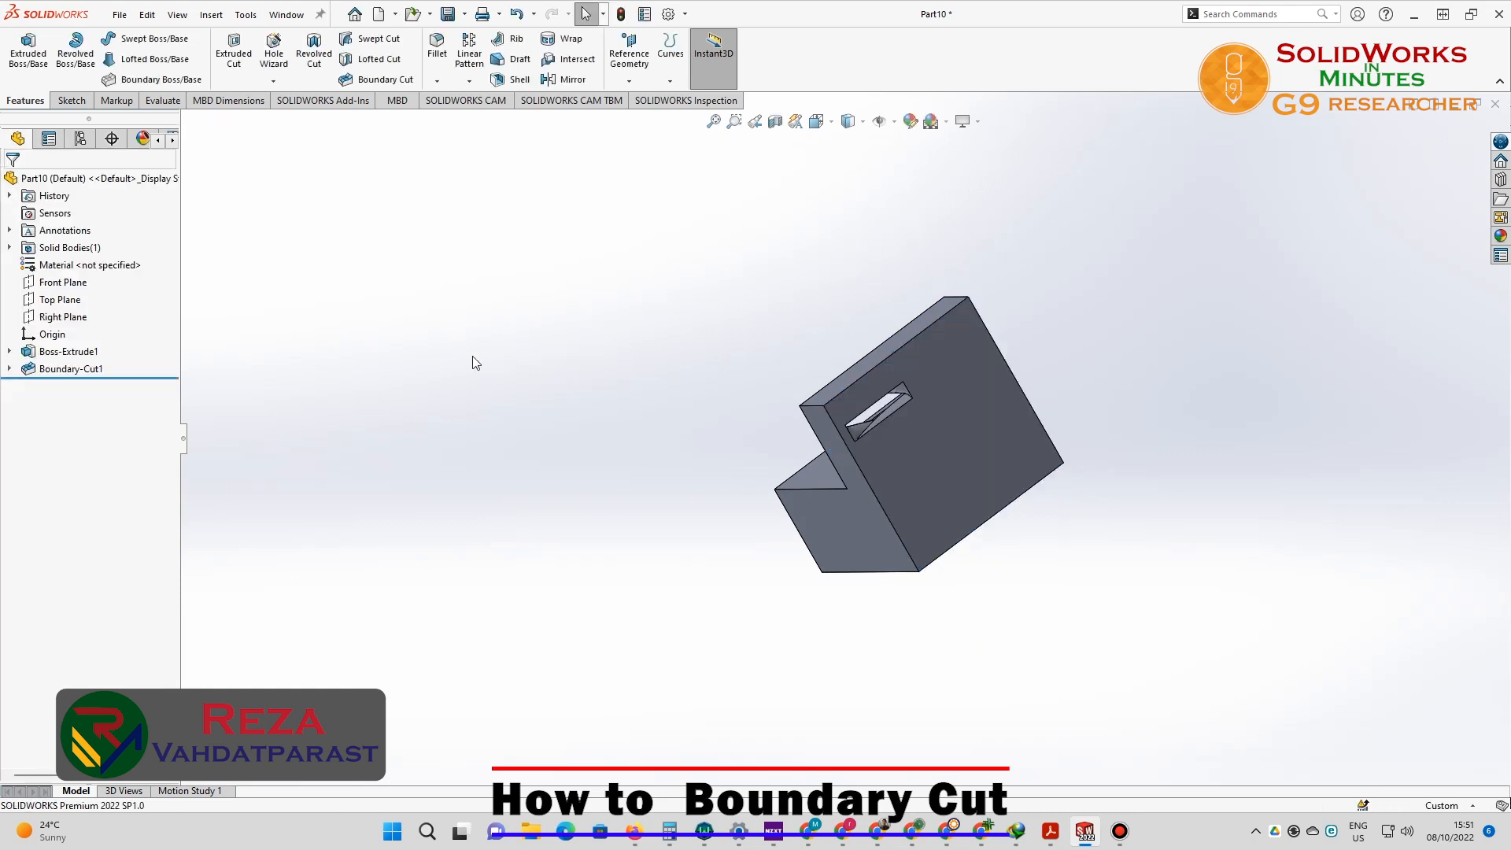
# Start a sketch on the block's tall rear face and draw a center rectangle about 65 × 96 mm centred on the origin.
pyautogui.click(1006, 447)
pyautogui.hotkey('ctrl', '8')
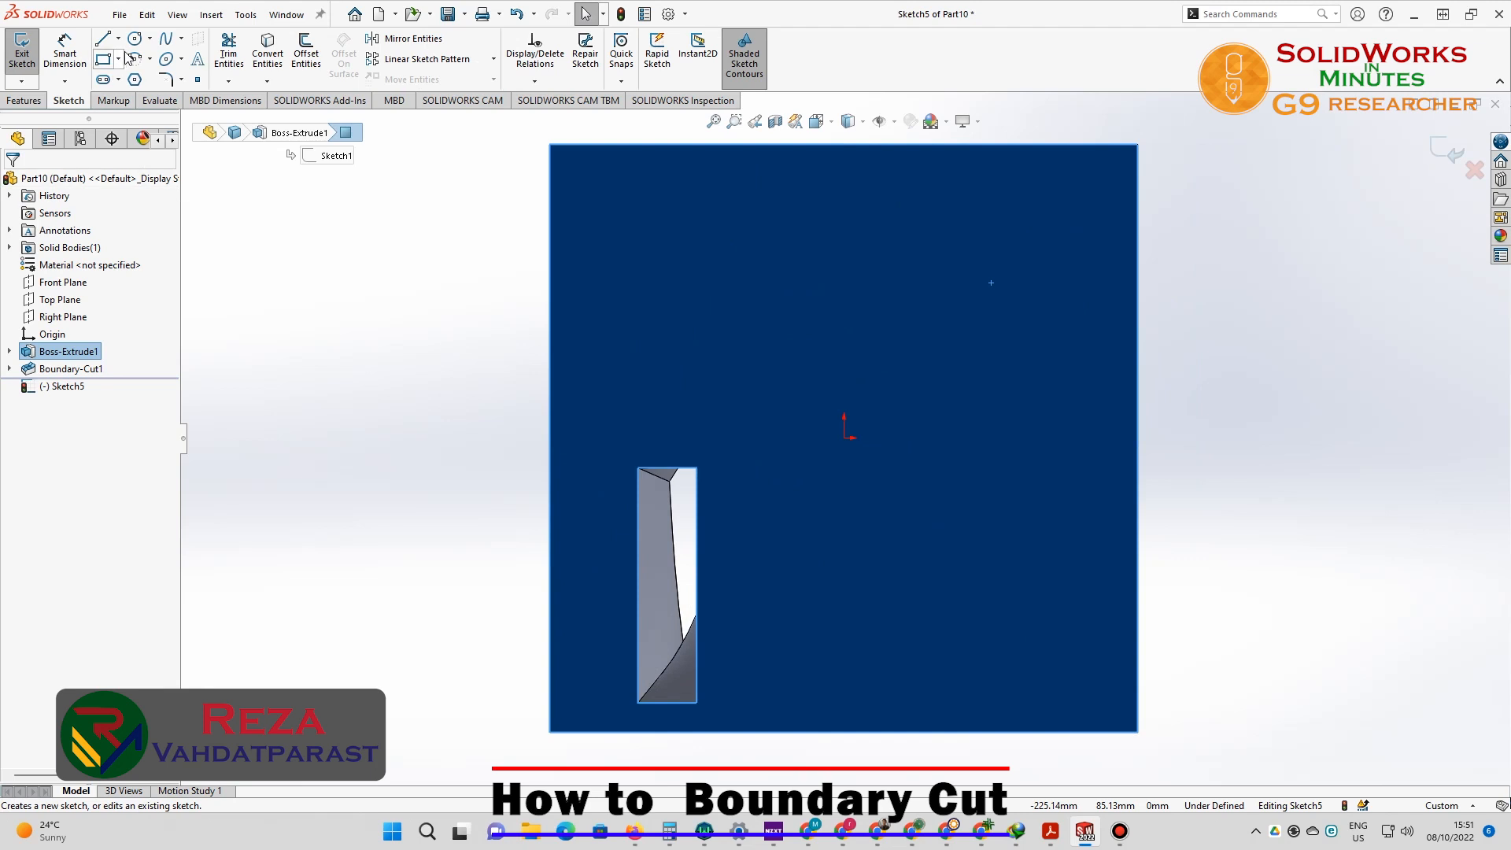
pyautogui.click(135, 41)
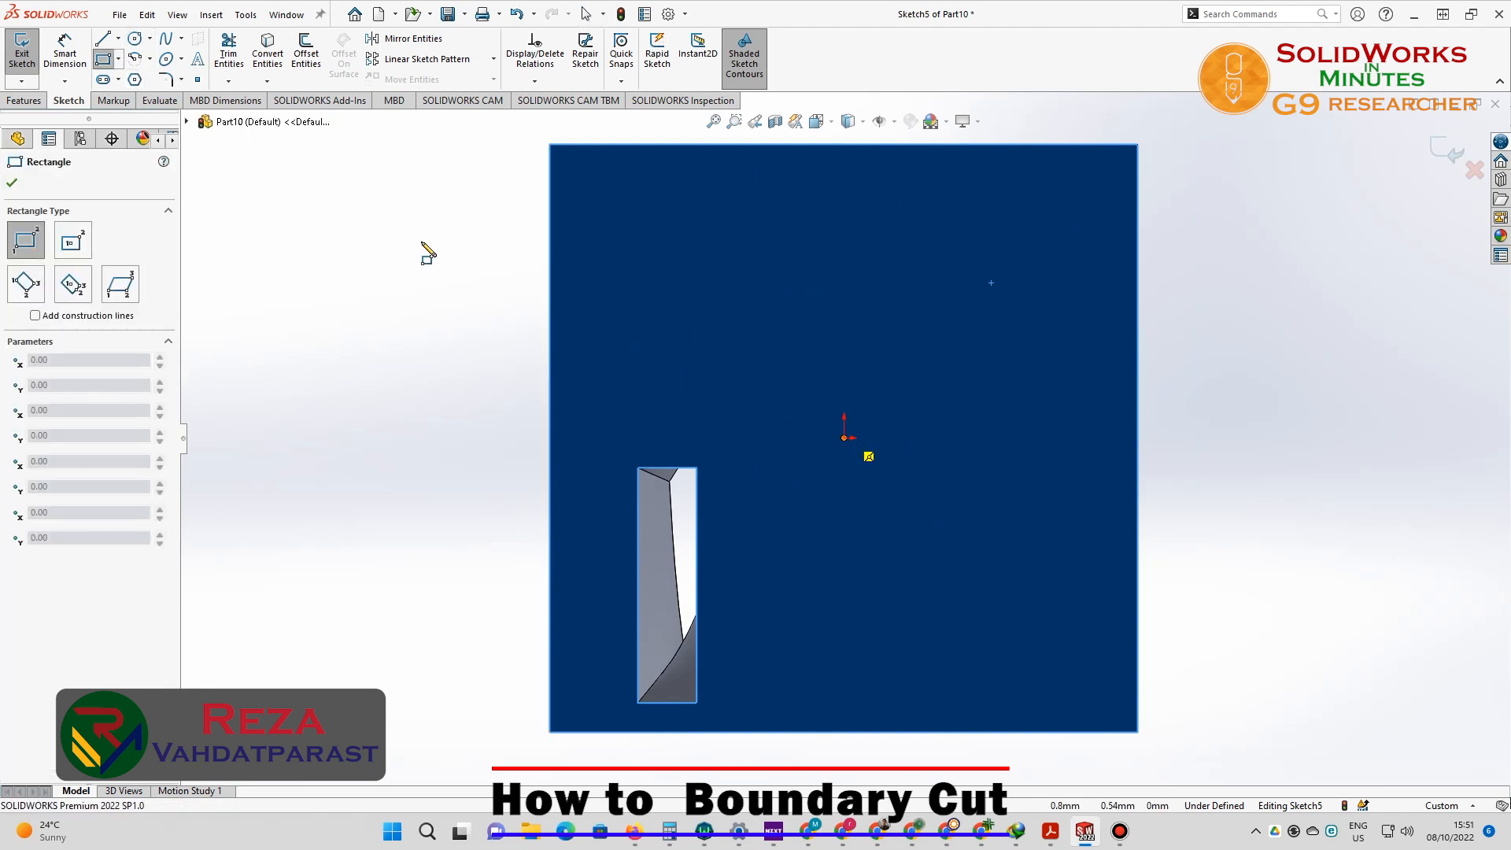
pyautogui.click(150, 59)
pyautogui.click(120, 61)
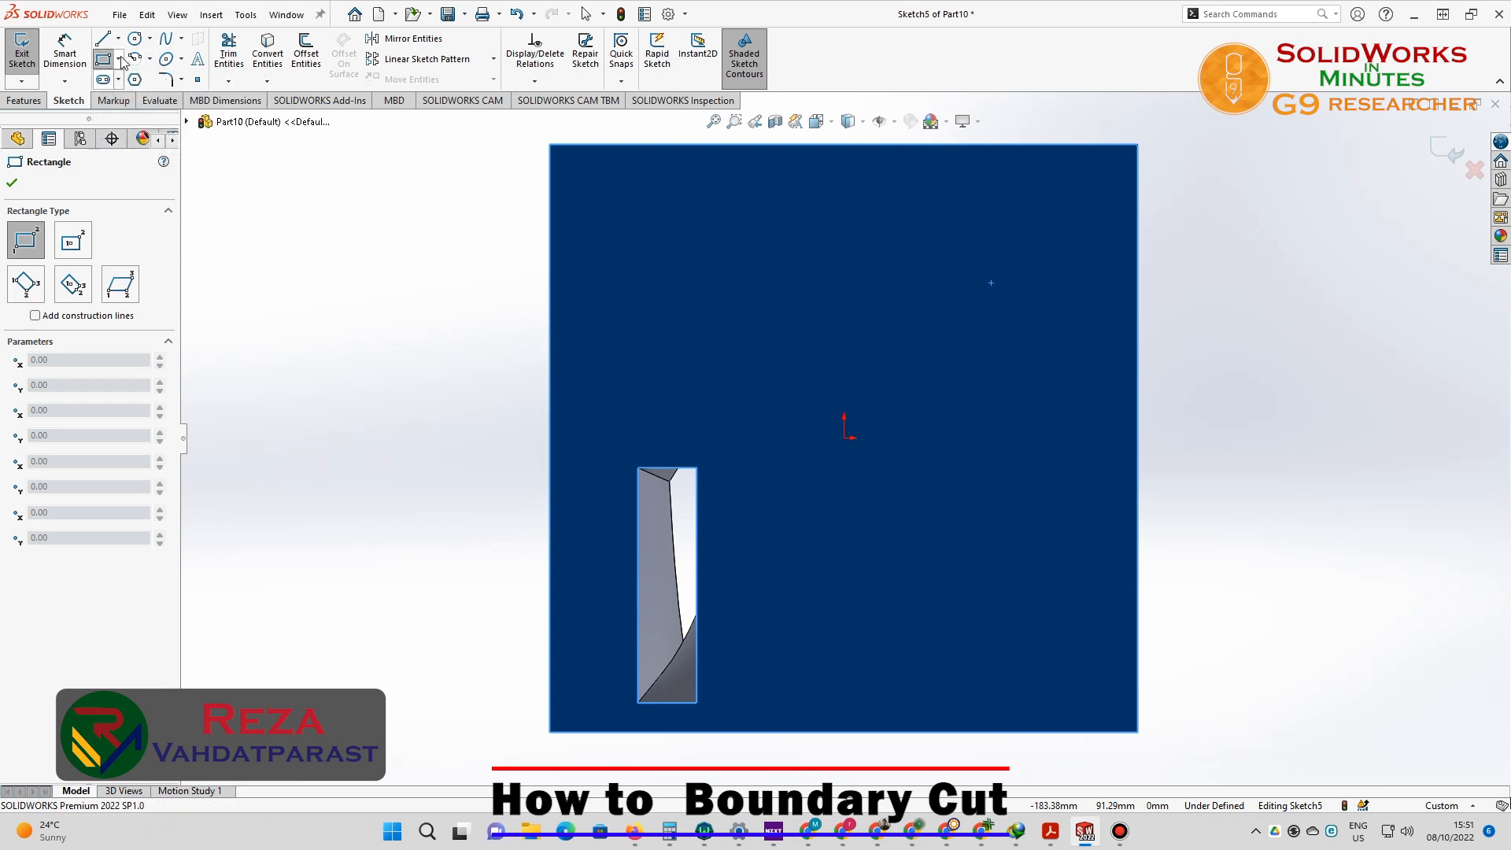
pyautogui.click(120, 60)
pyautogui.click(158, 98)
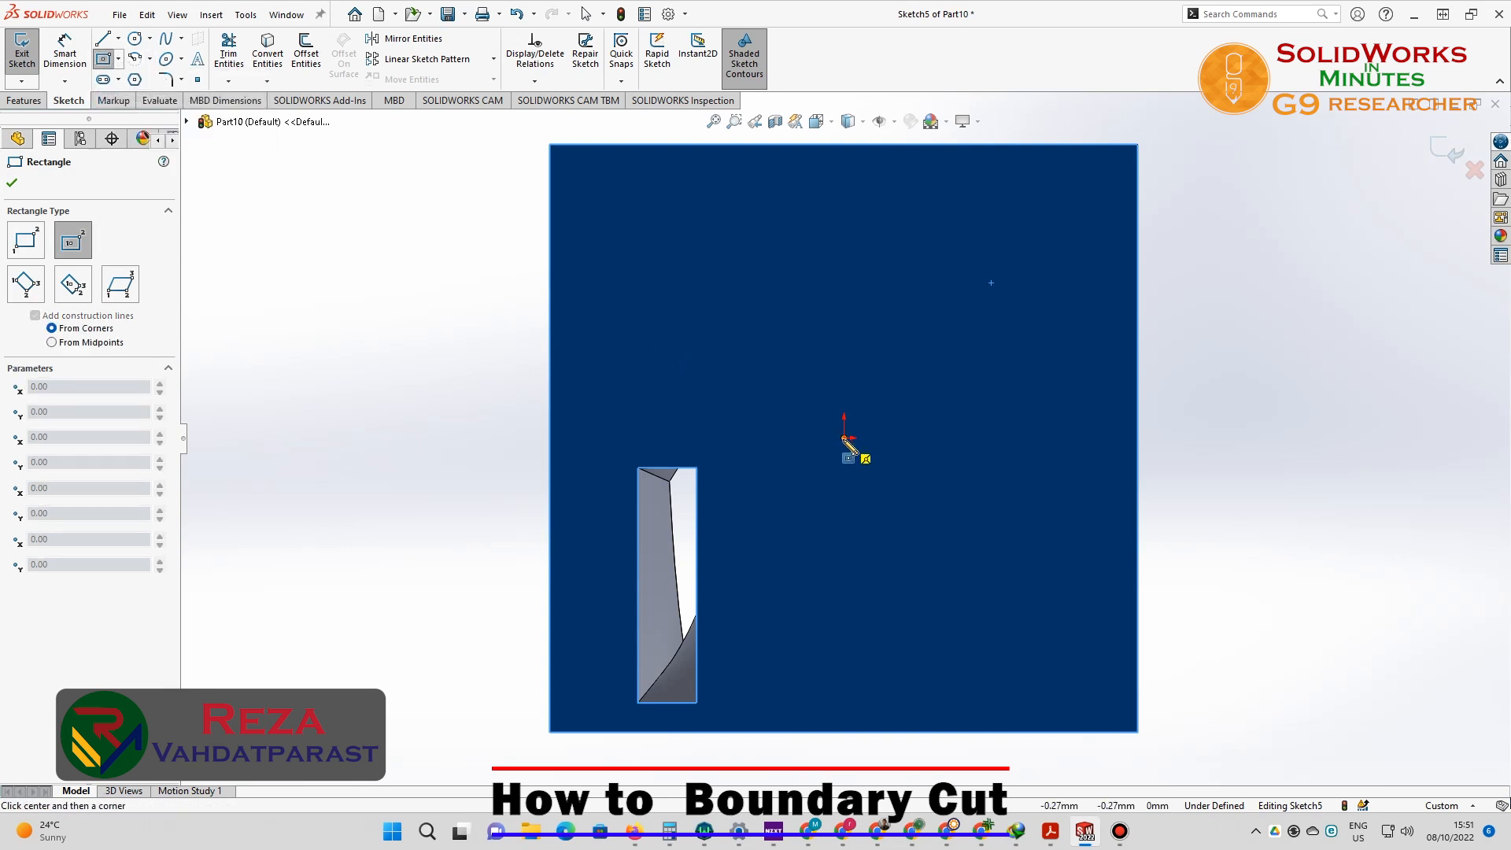
pyautogui.click(844, 438)
pyautogui.click(748, 296)
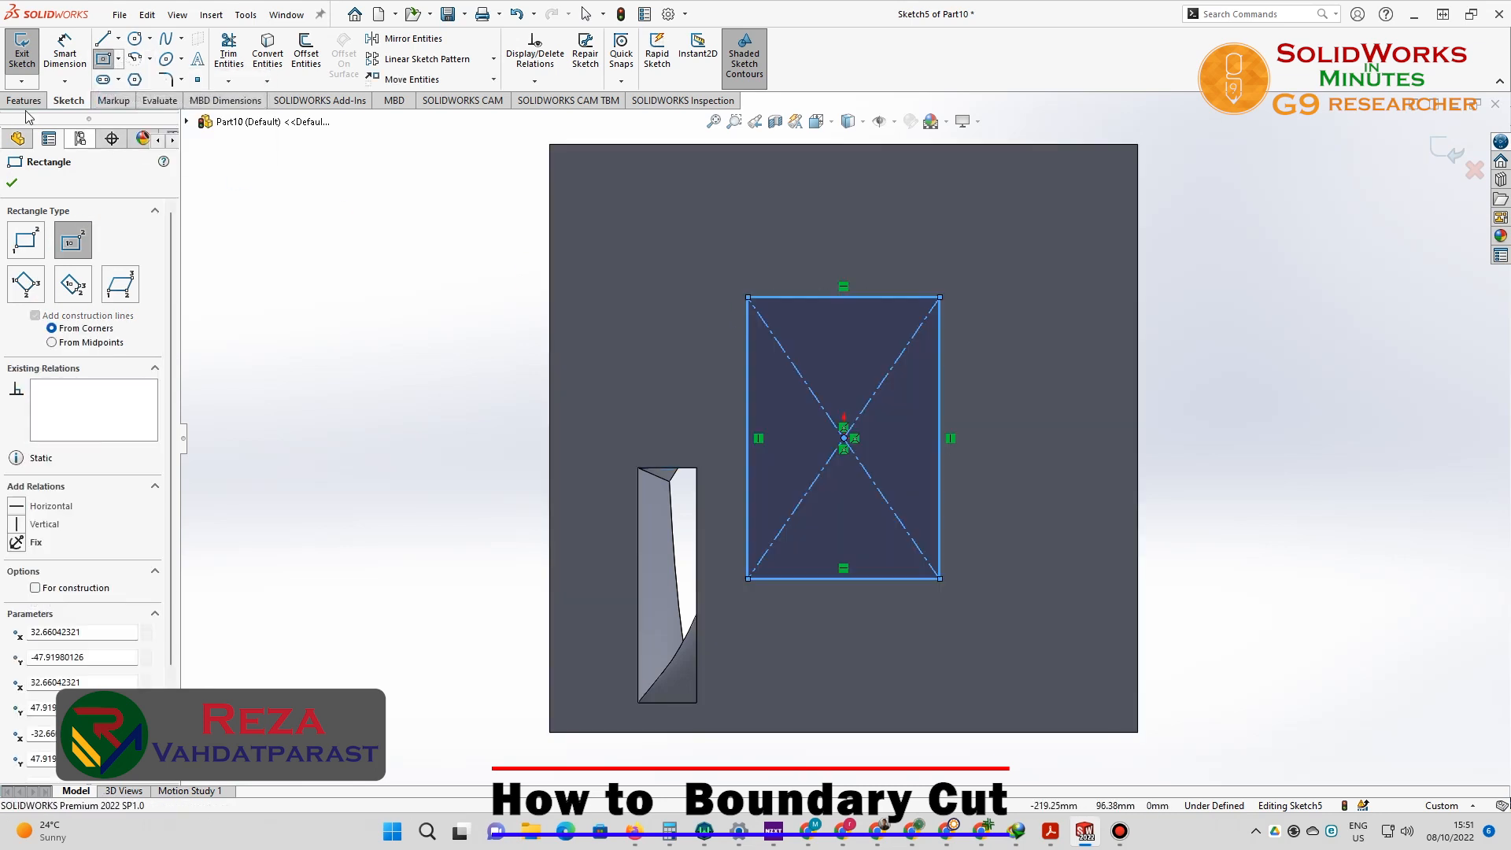
pyautogui.click(813, 297)
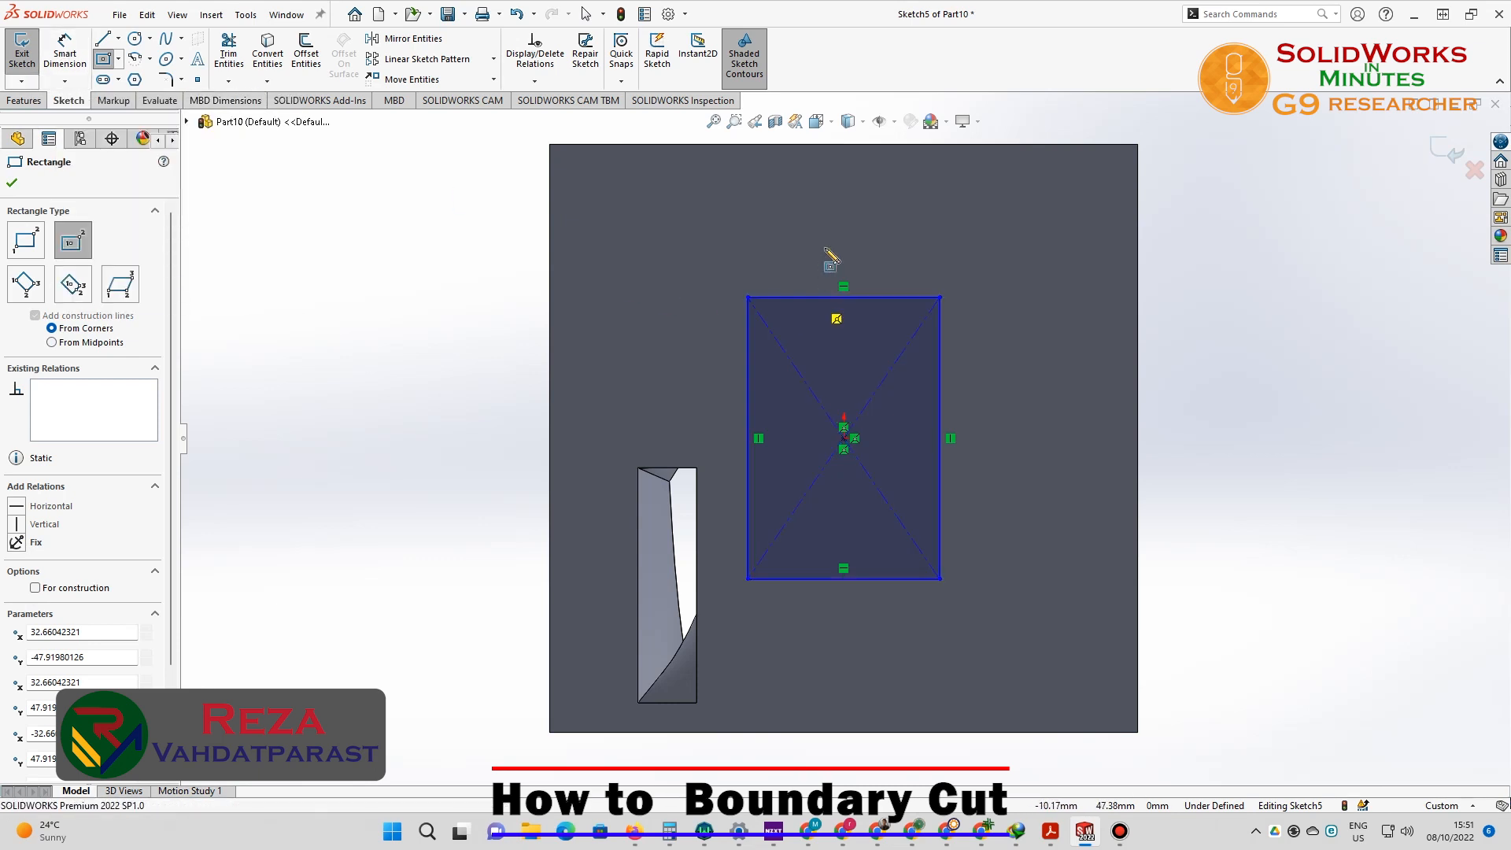
pyautogui.press('Escape')
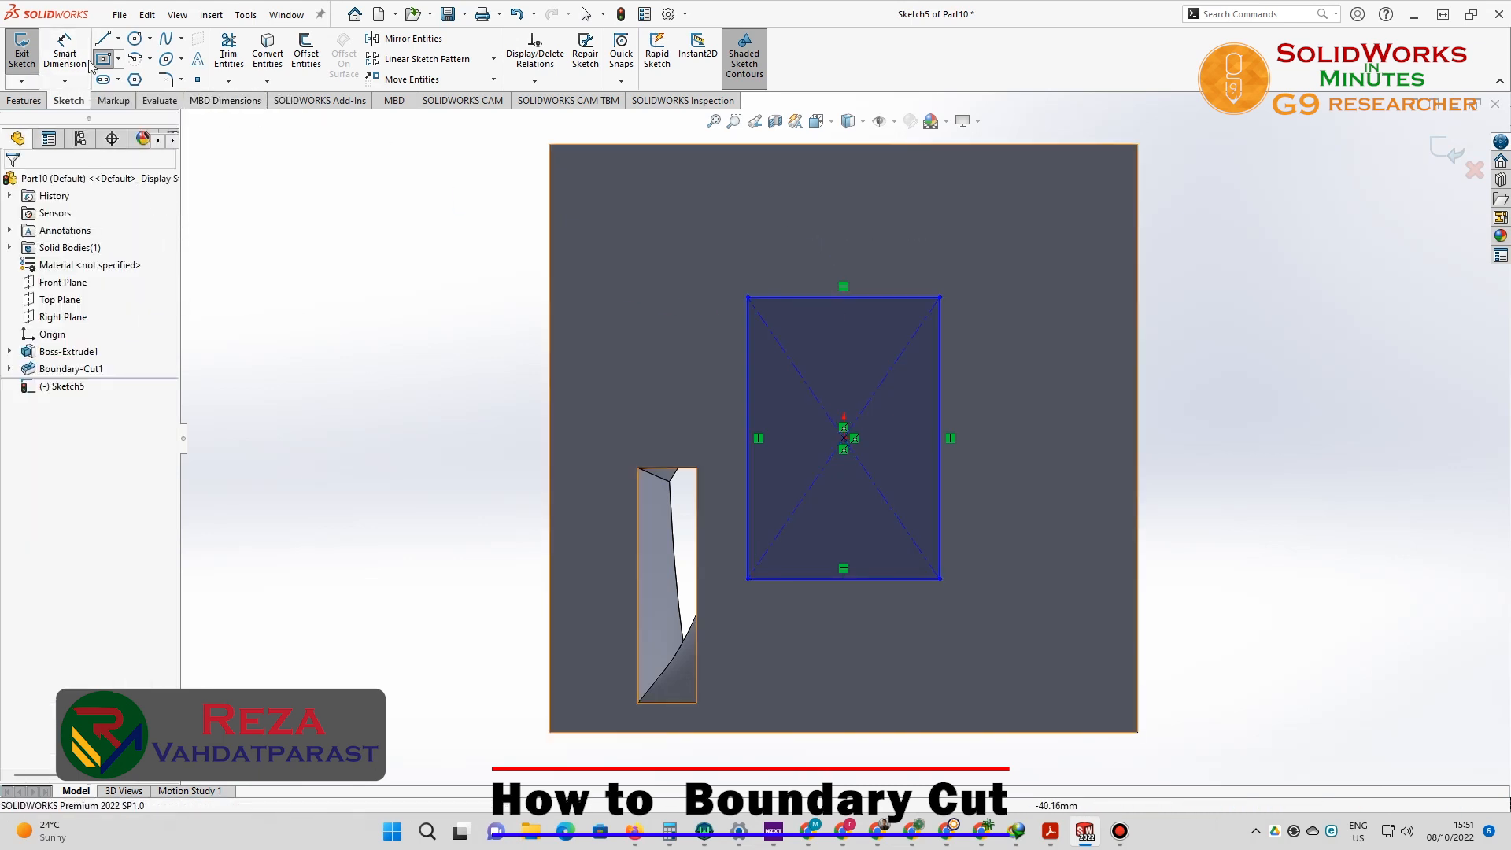
# Set the center rectangle's width, its shorter side, to 60 mm.
pyautogui.click(64, 49)
pyautogui.click(823, 297)
pyautogui.click(824, 231)
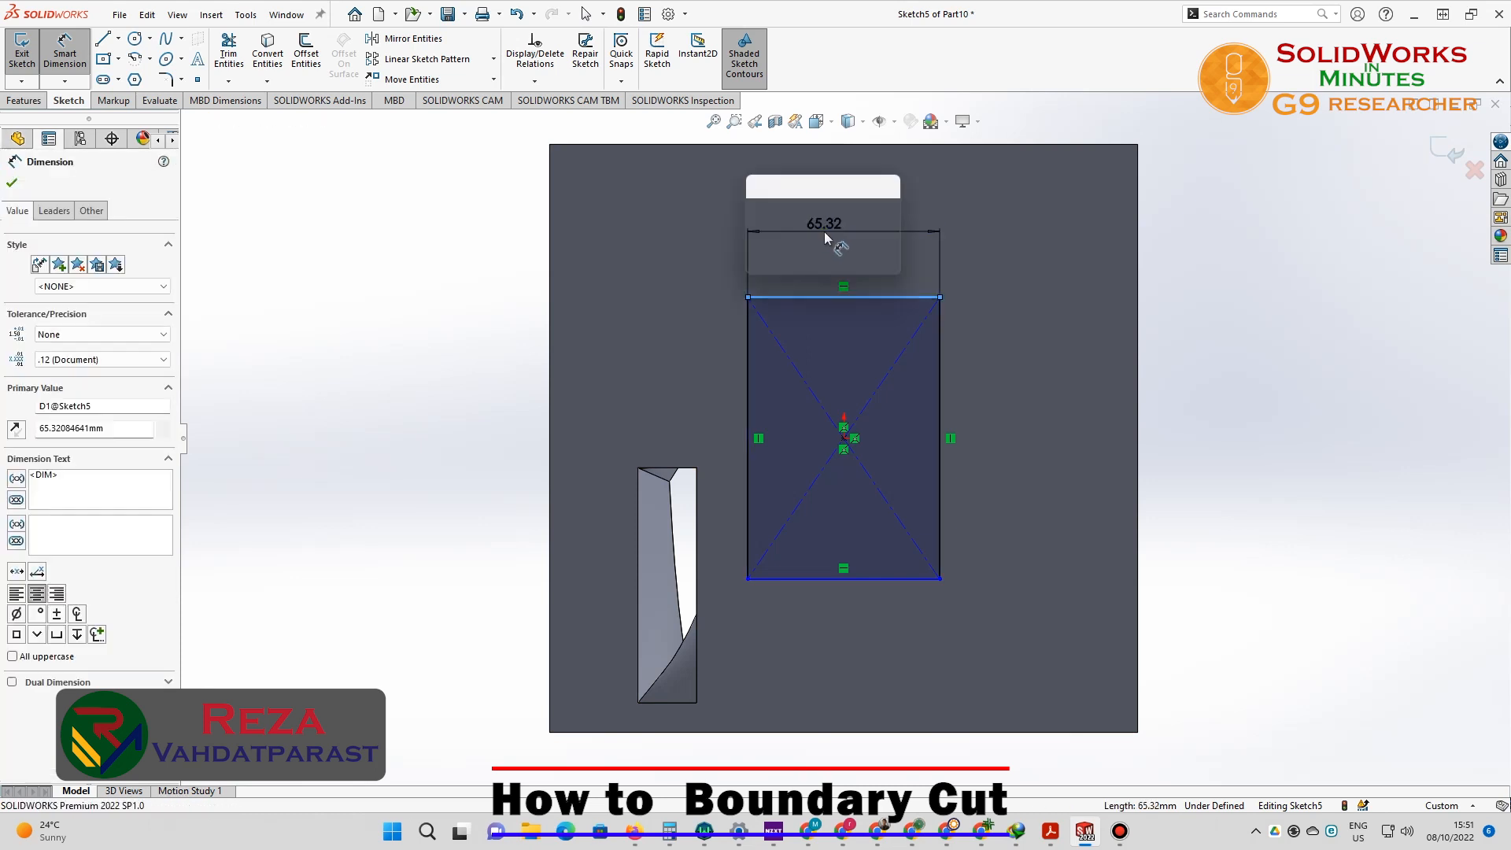
pyautogui.write('60')
pyautogui.press('Return')
# Dimension the center rectangle's longer side as drawn and finish the sketch.
pyautogui.click(932, 351)
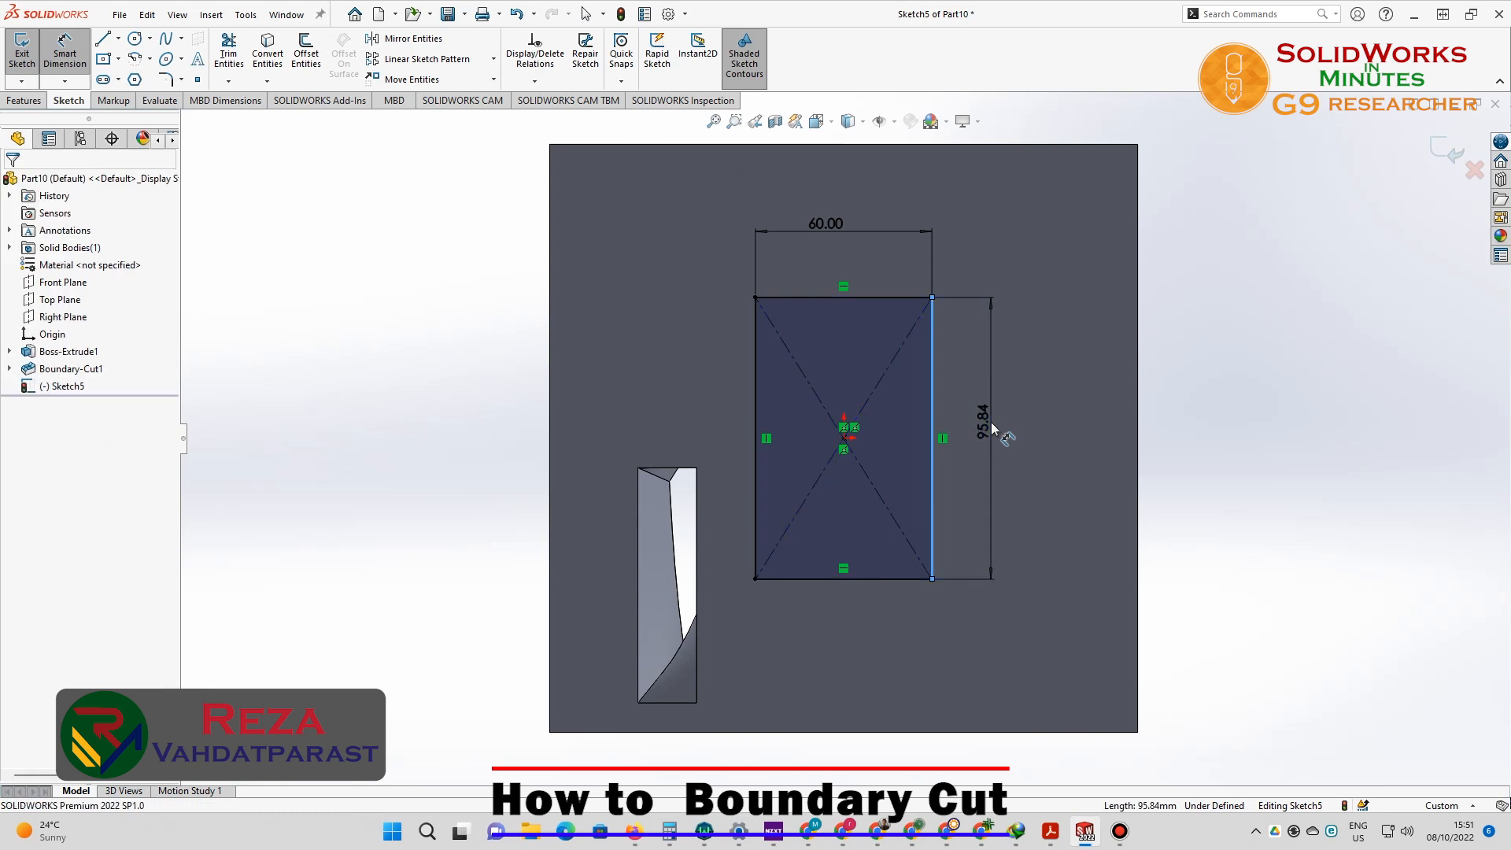
pyautogui.click(994, 429)
pyautogui.press('Return')
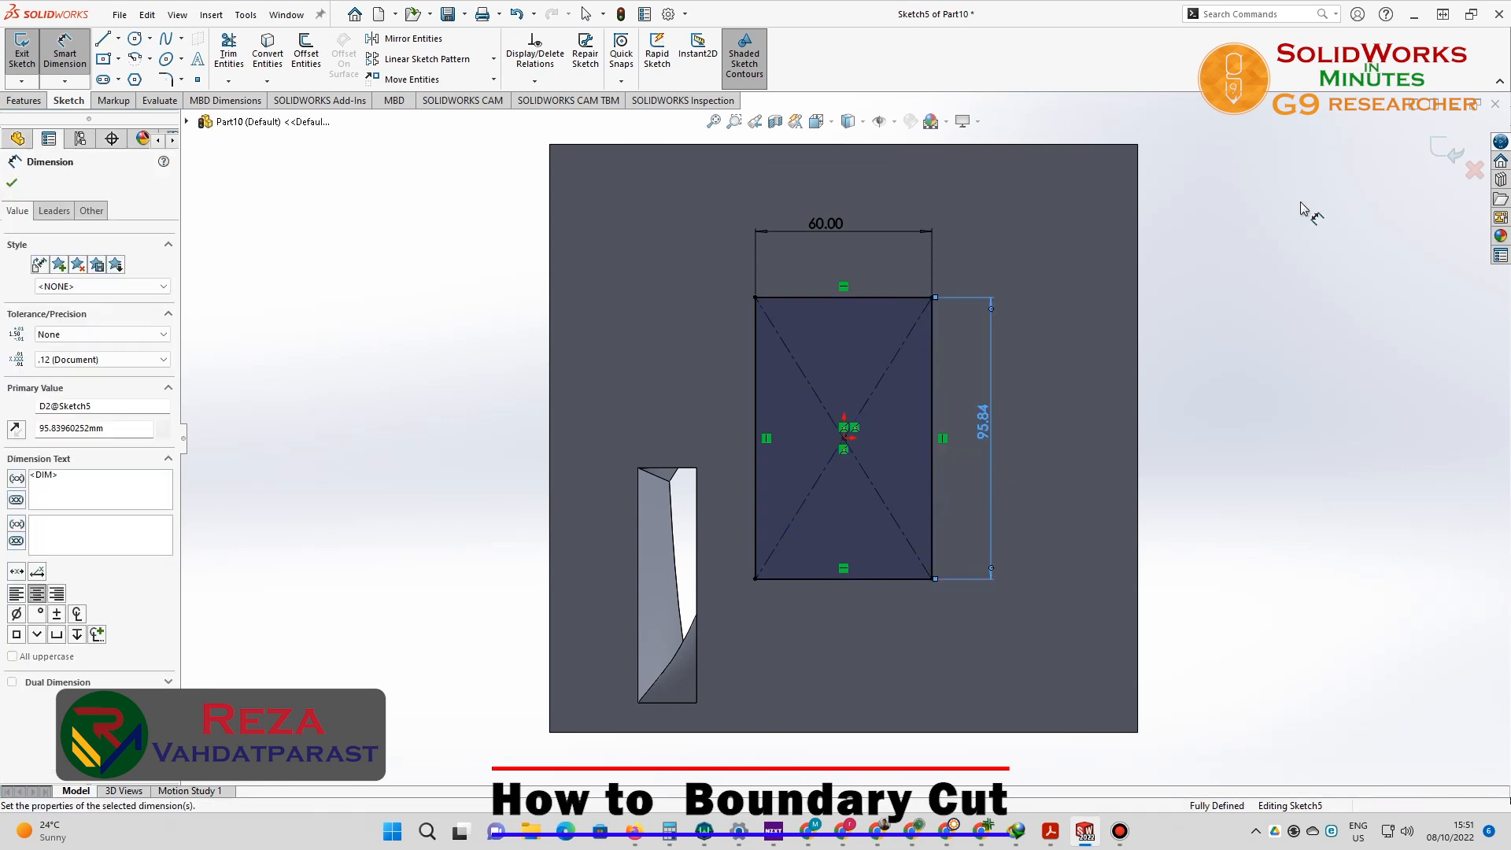
pyautogui.click(1443, 150)
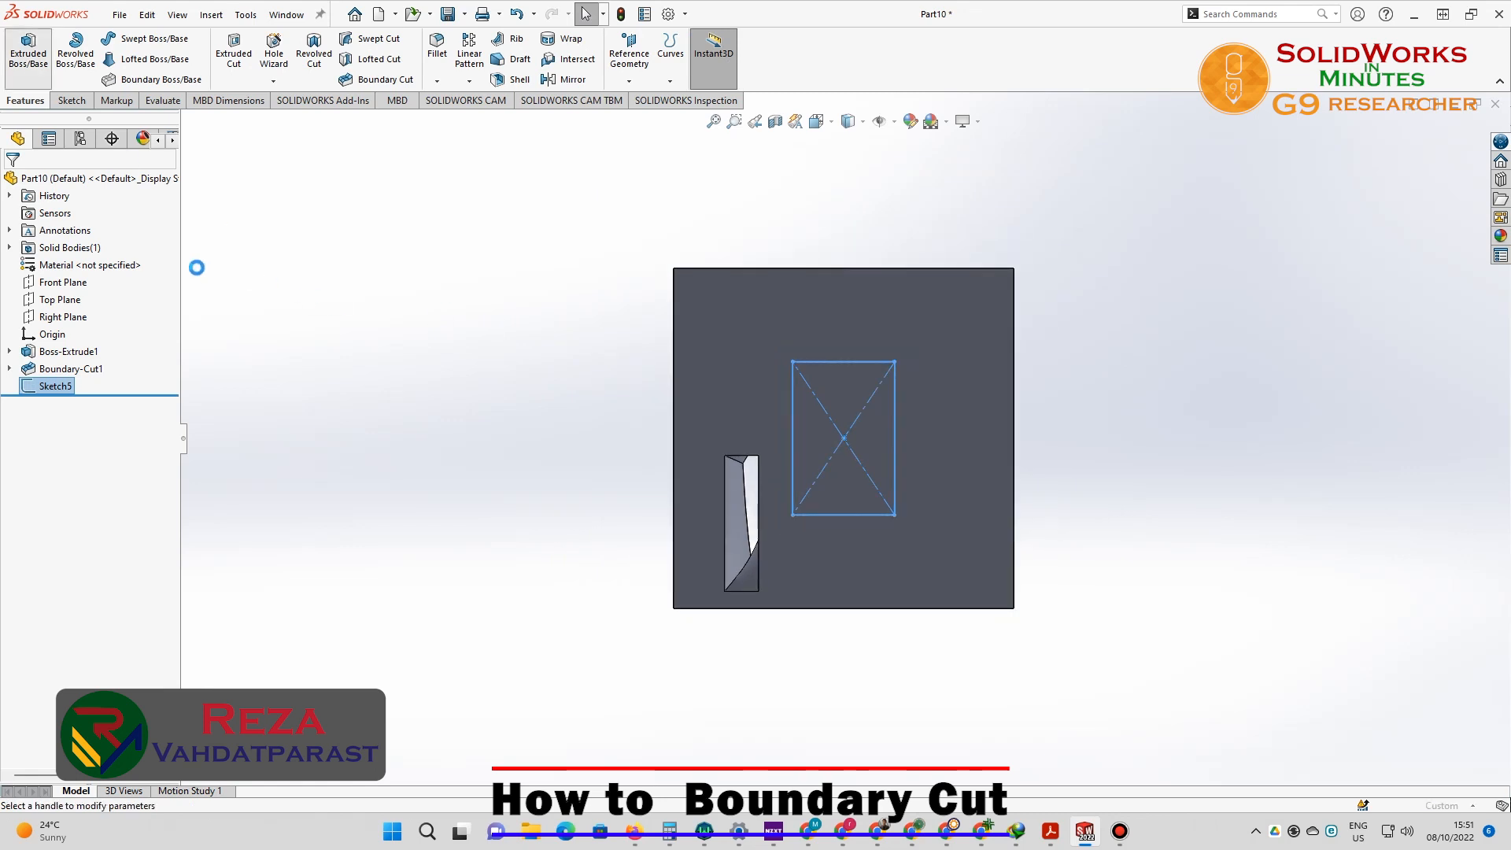
# Extrude the rectangle sketch 30 mm outward from the rear face as a blind boss merged with the block.
pyautogui.click(93, 276)
pyautogui.click(55, 291)
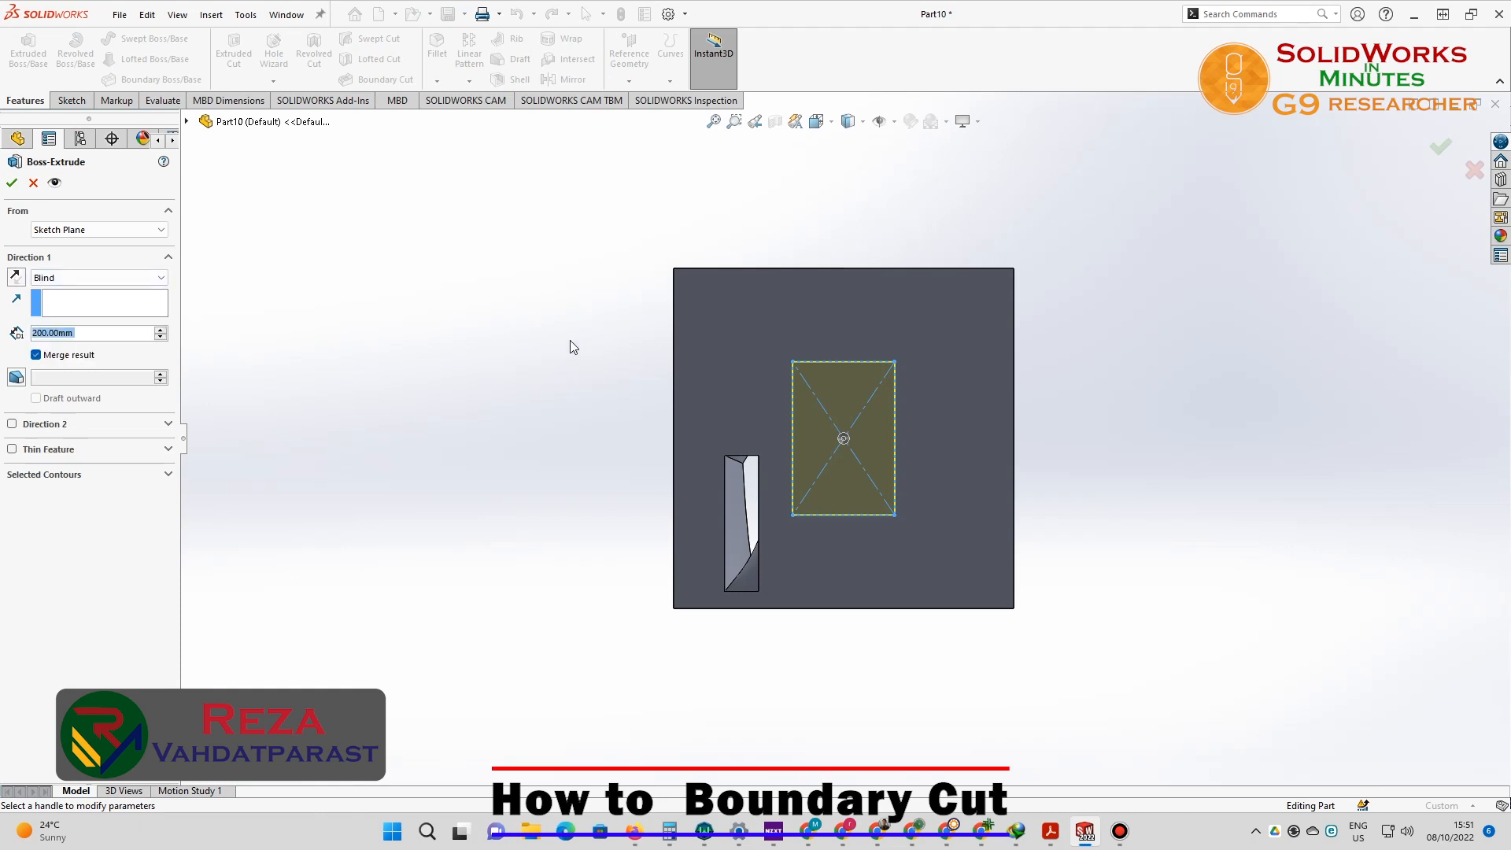
pyautogui.moveTo(568, 340); pyautogui.dragTo(431, 395, button='middle')
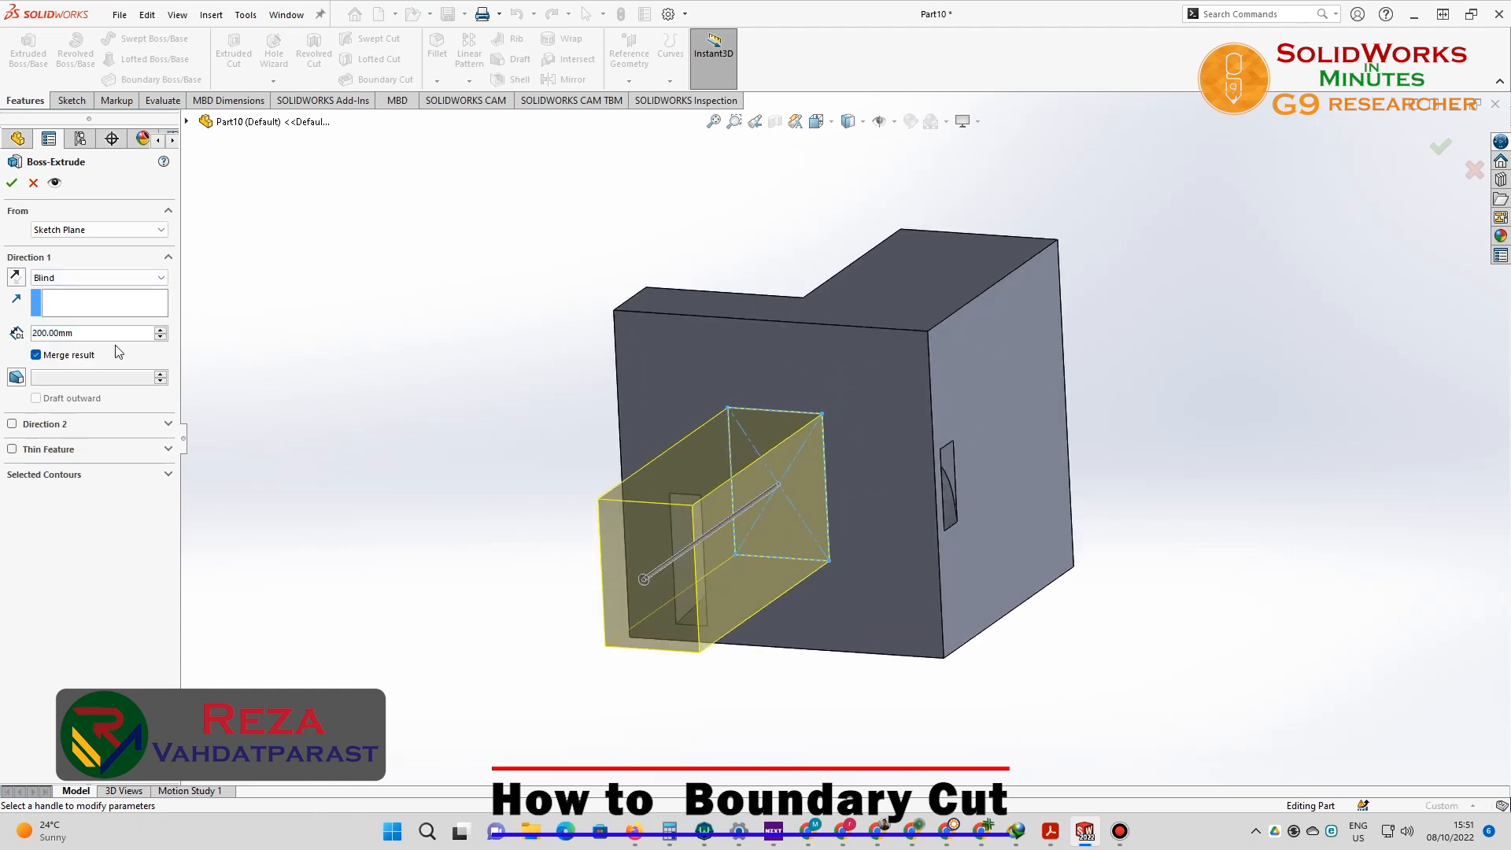
pyautogui.write('30')
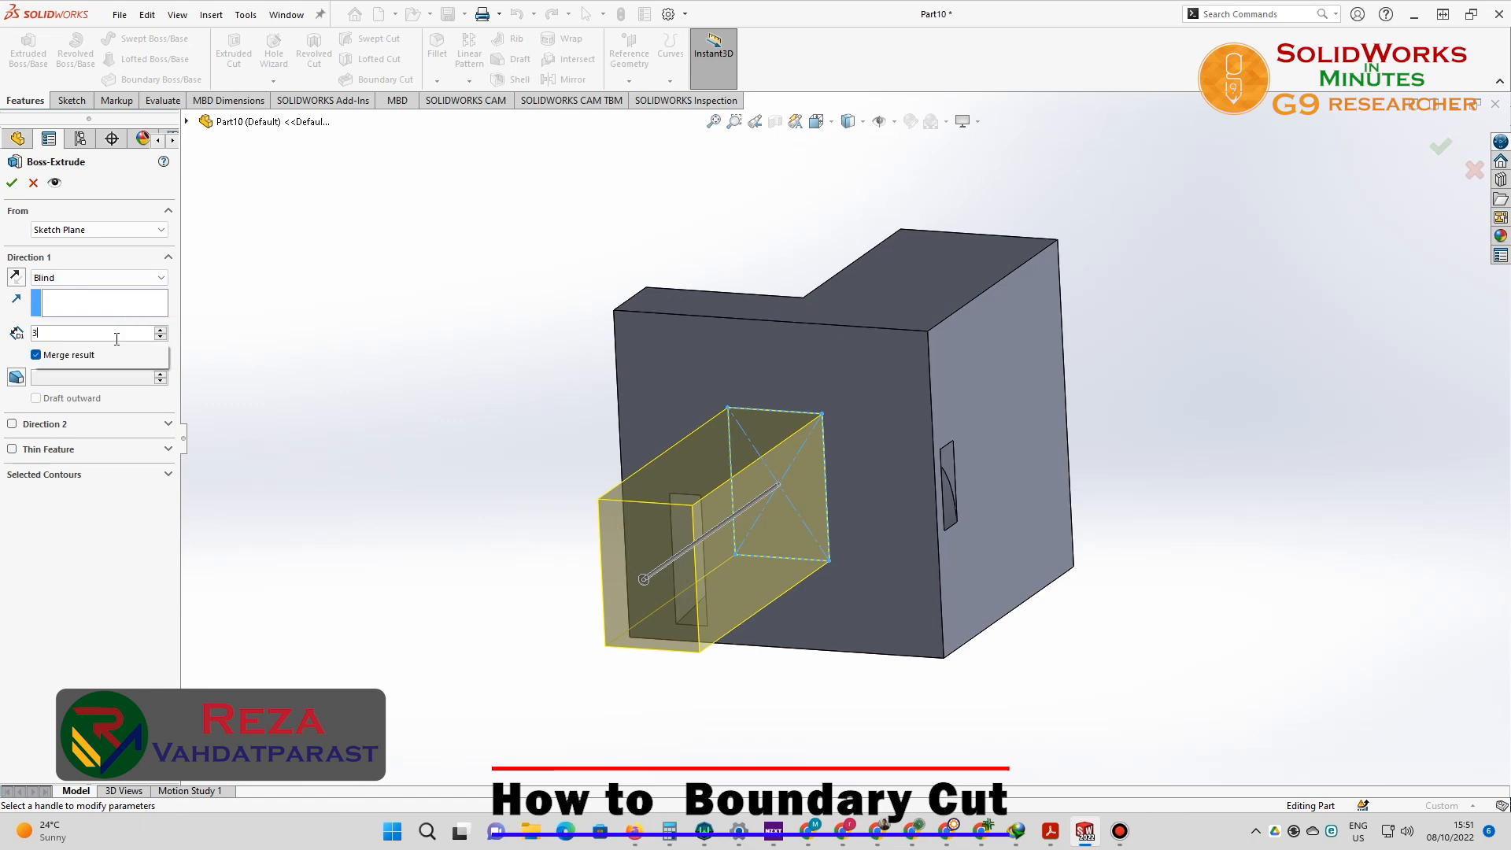
pyautogui.press('Return')
pyautogui.click(12, 184)
# Delete the boundary cut feature while keeping its three profile sketches.
pyautogui.moveTo(400, 353); pyautogui.dragTo(217, 424, button='middle')
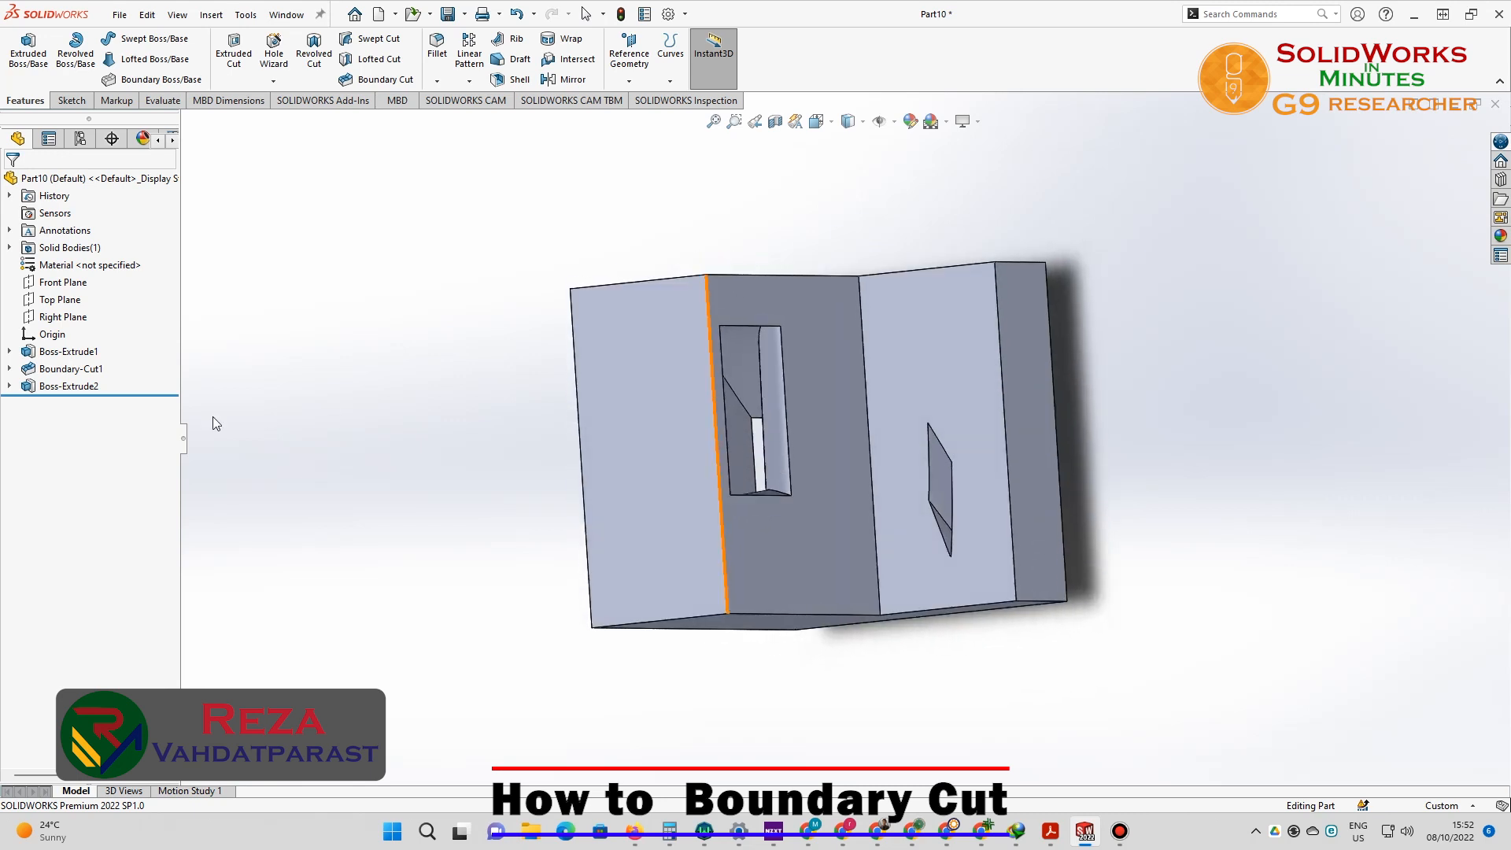
pyautogui.click(70, 371)
pyautogui.press('Delete')
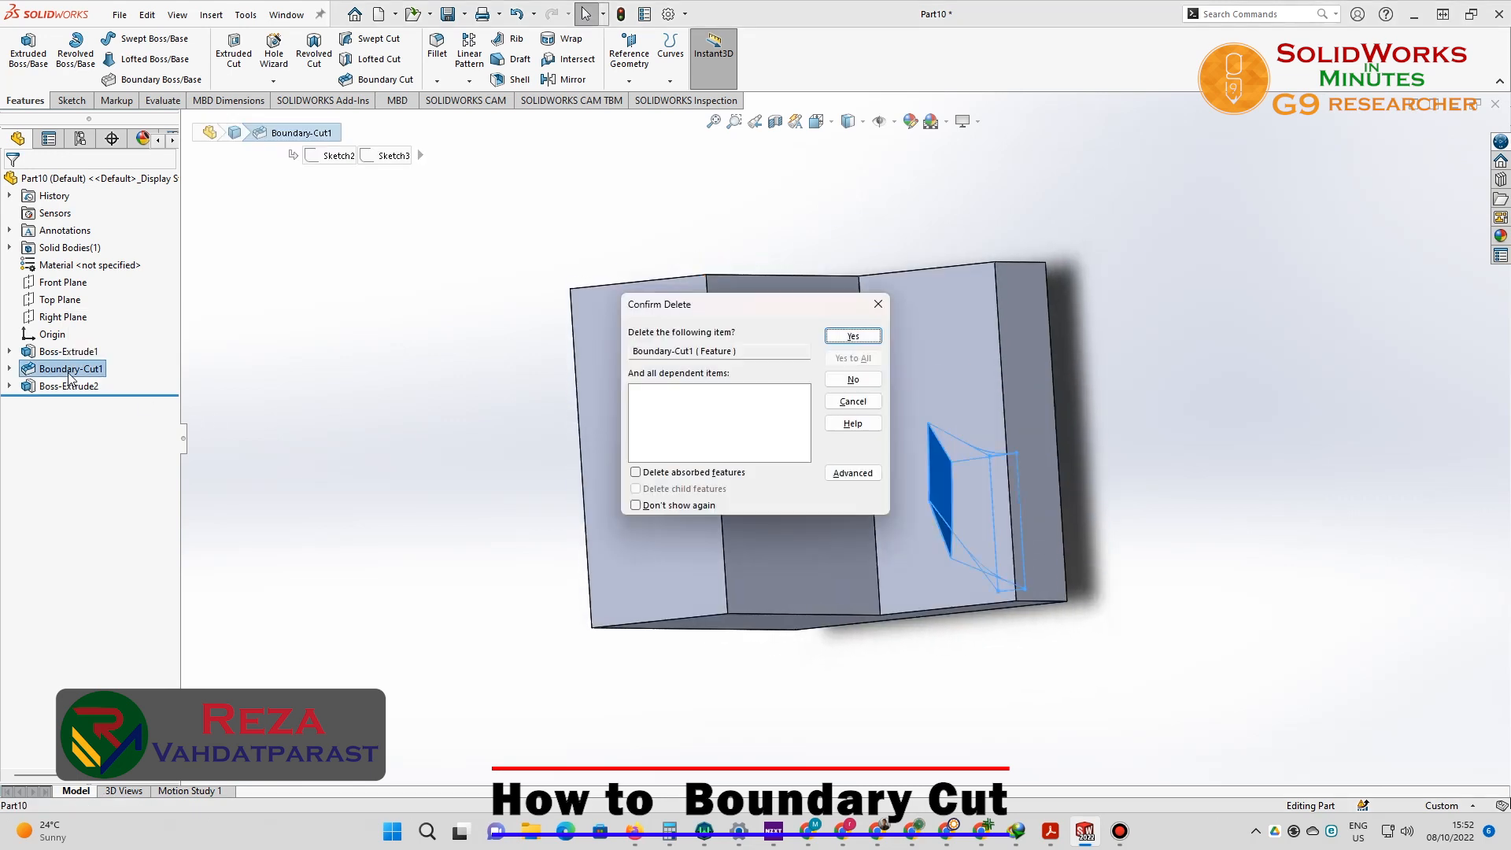
pyautogui.click(852, 336)
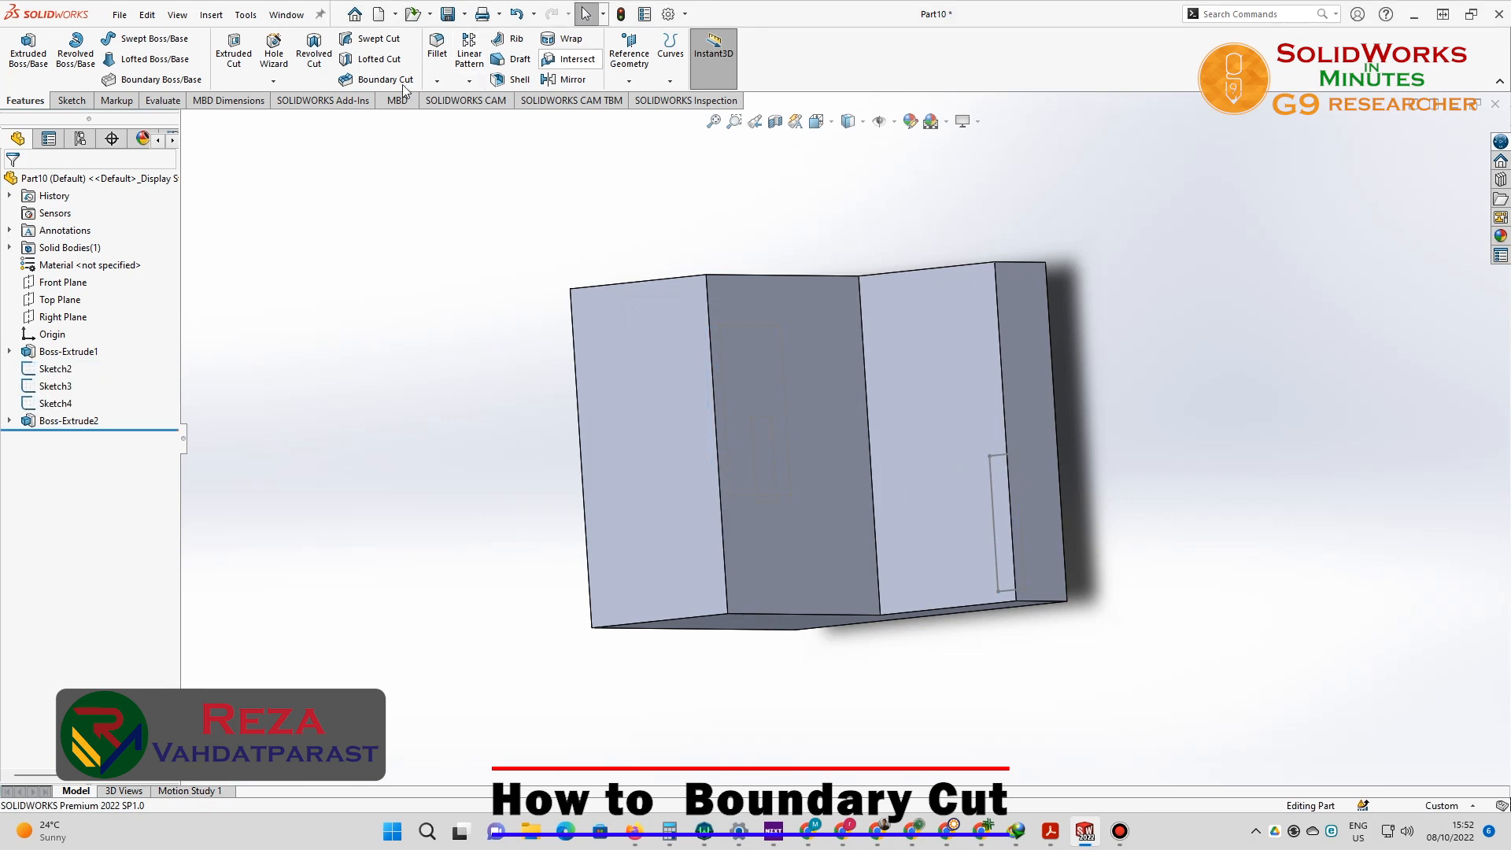
# Start a new Boundary Cut with the 50 × 20 and 100 × 60 mm rectangle sketches and the new boss's end face as Direction 1 profiles.
pyautogui.moveTo(444, 488); pyautogui.dragTo(145, 105, button='middle')
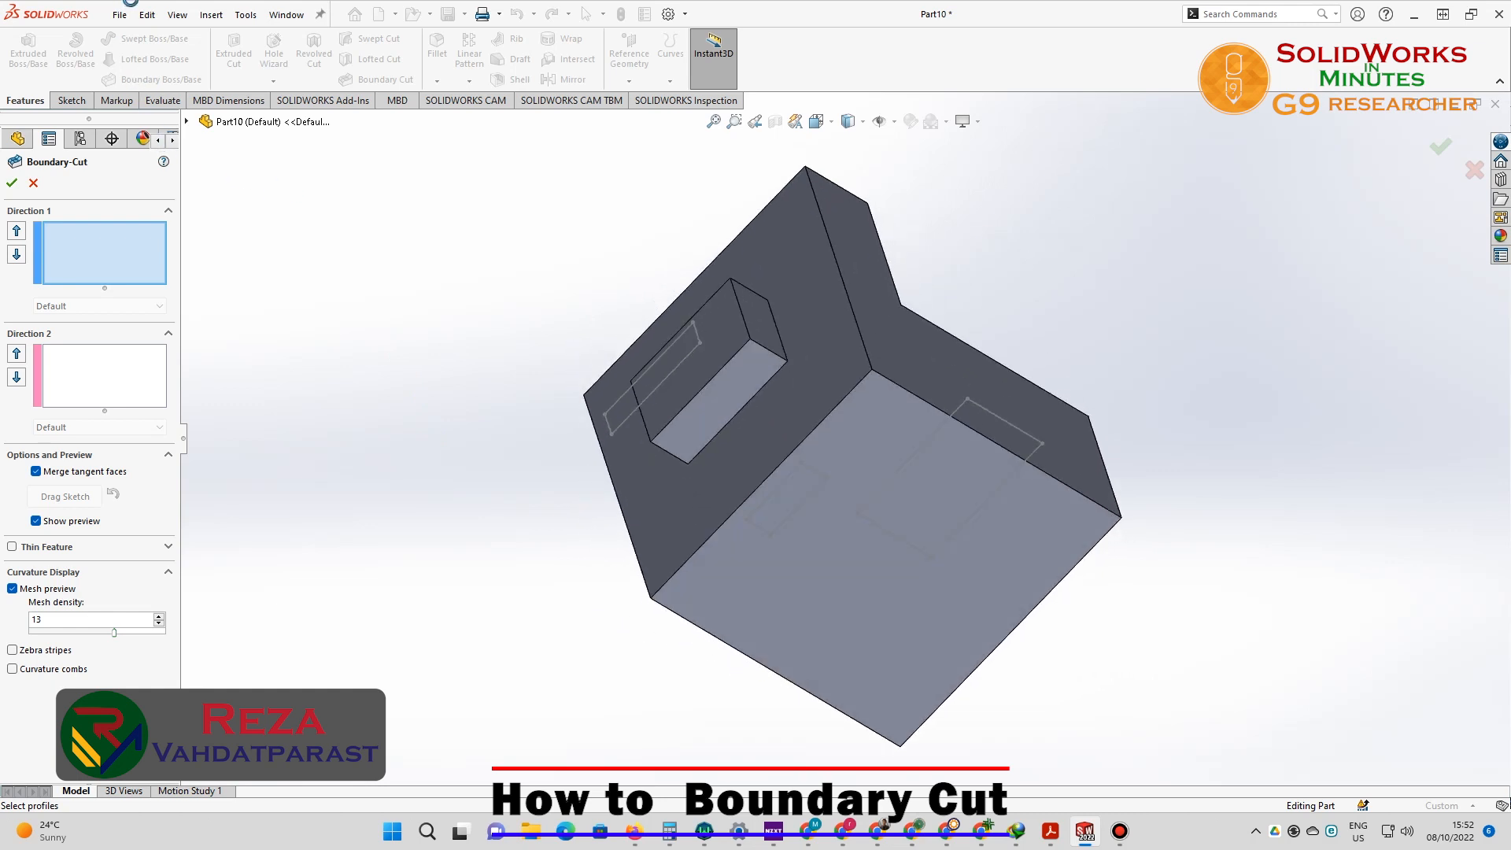
pyautogui.click(816, 456)
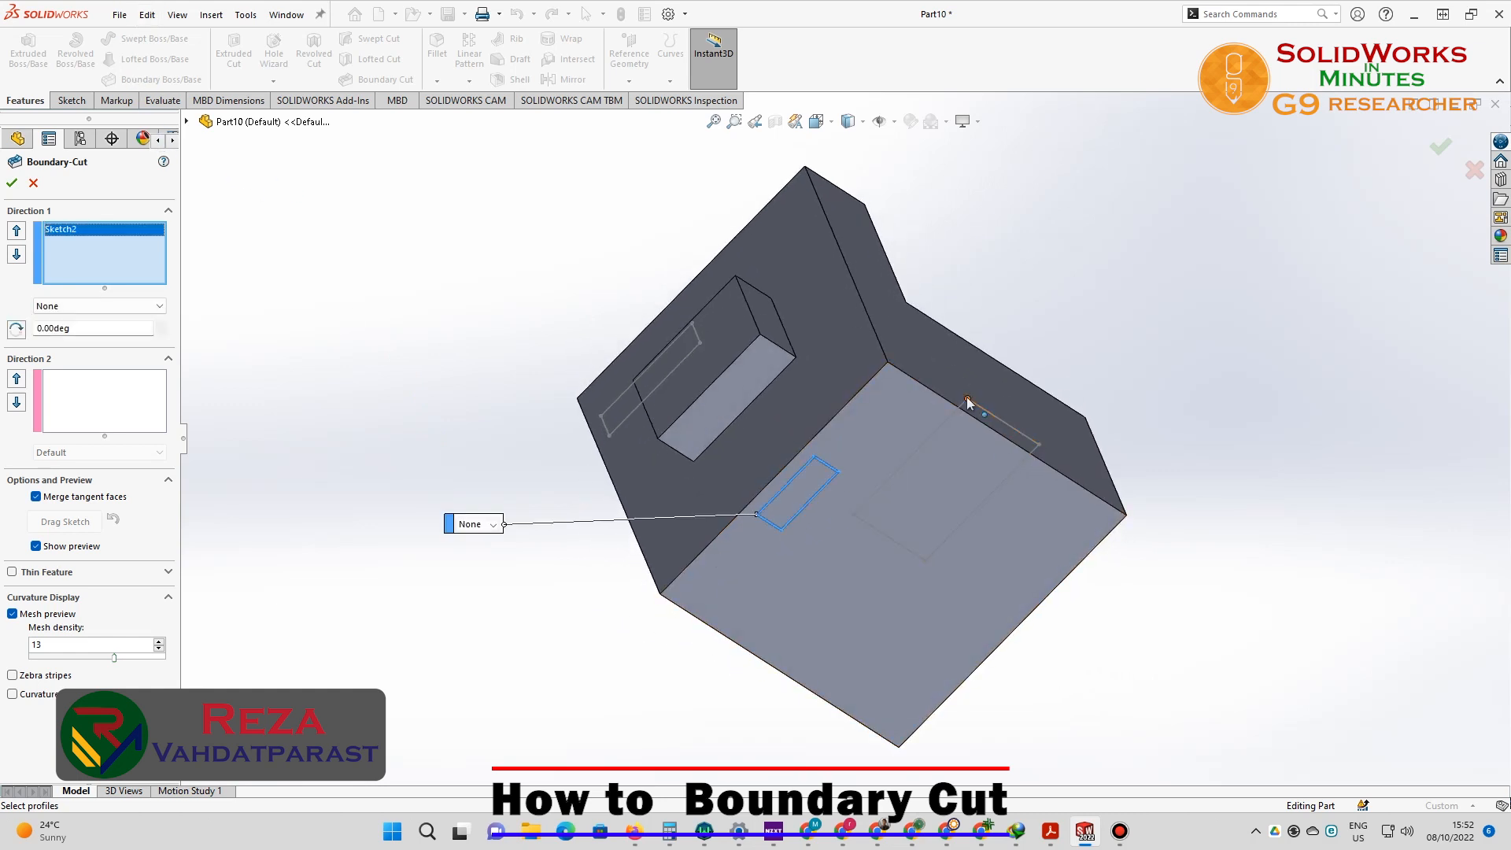
pyautogui.click(967, 408)
pyautogui.moveTo(540, 365)
pyautogui.mouseDown(button='middle')
pyautogui.moveTo(809, 487)
pyautogui.moveTo(1002, 450)
pyautogui.moveTo(955, 486)
pyautogui.moveTo(791, 438)
pyautogui.mouseUp(button='middle')
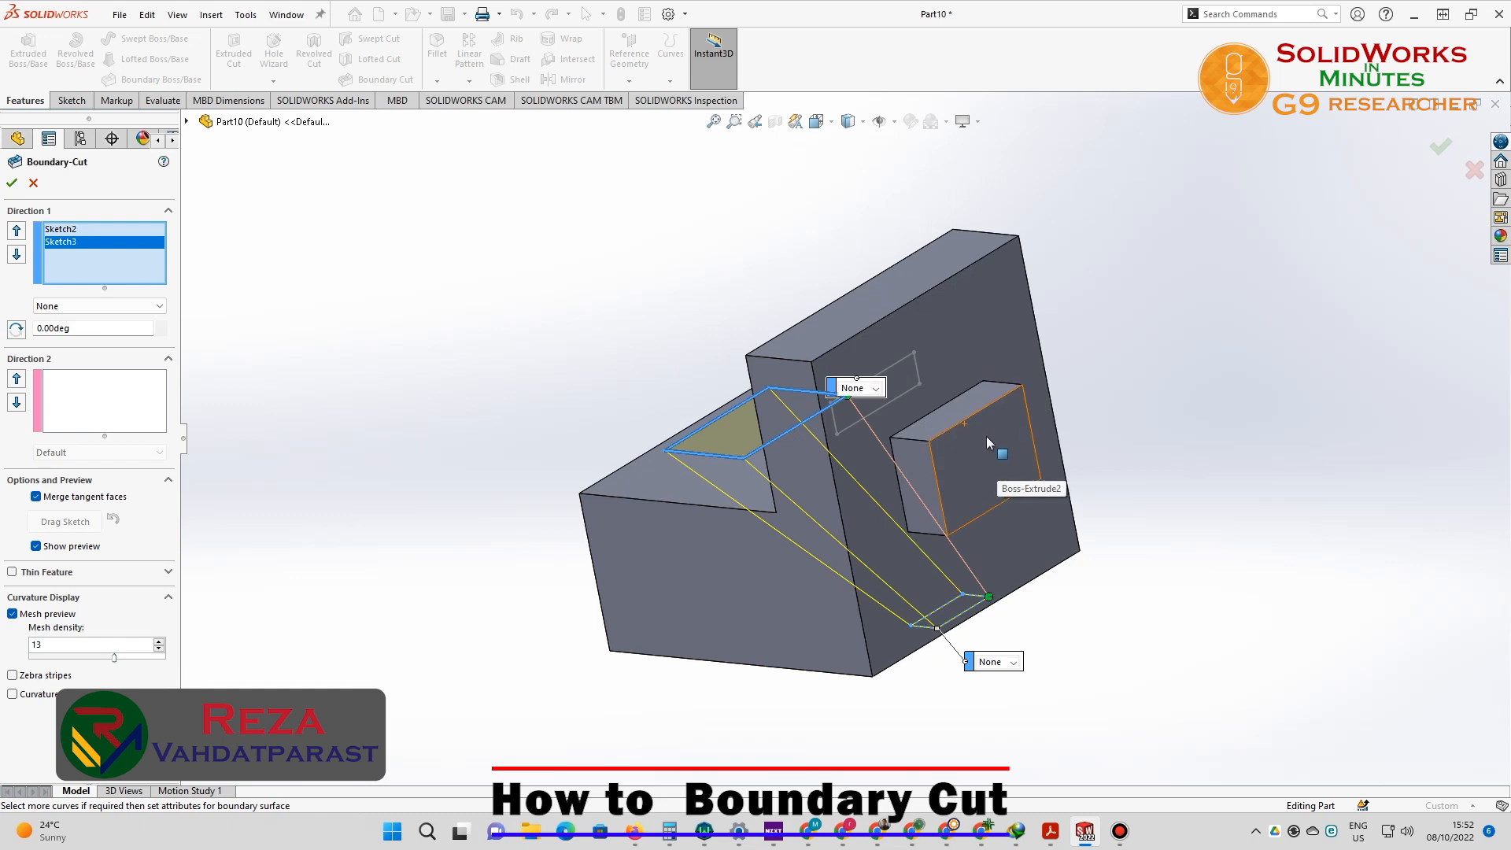
pyautogui.click(984, 456)
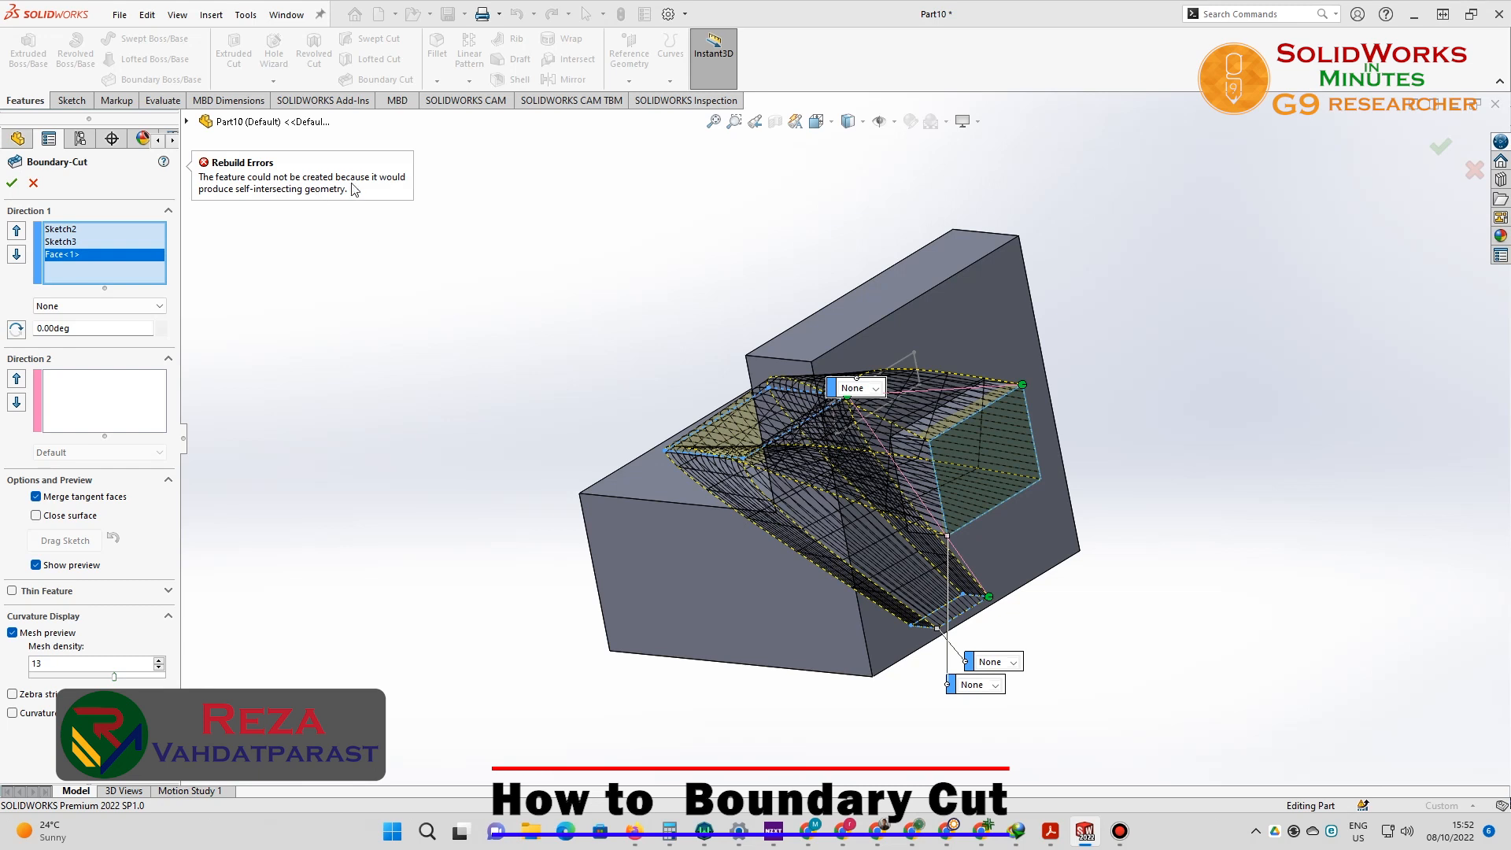
# Realign the connectors between the boundary profiles to untwist the preview and create the cut.
pyautogui.moveTo(533, 347); pyautogui.dragTo(882, 472, button='middle')
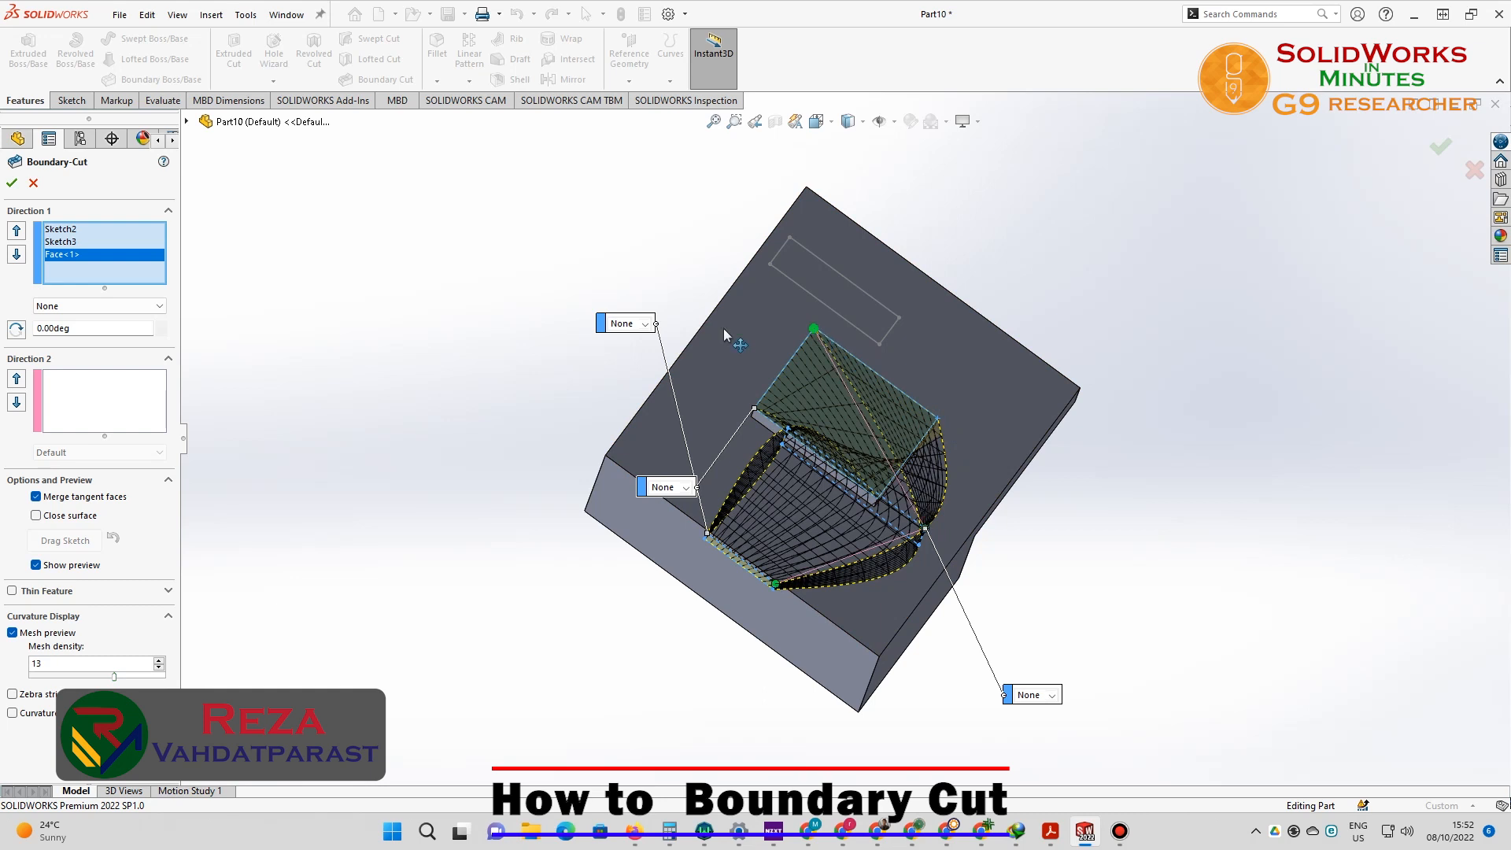
pyautogui.moveTo(549, 270); pyautogui.dragTo(399, 295, button='middle')
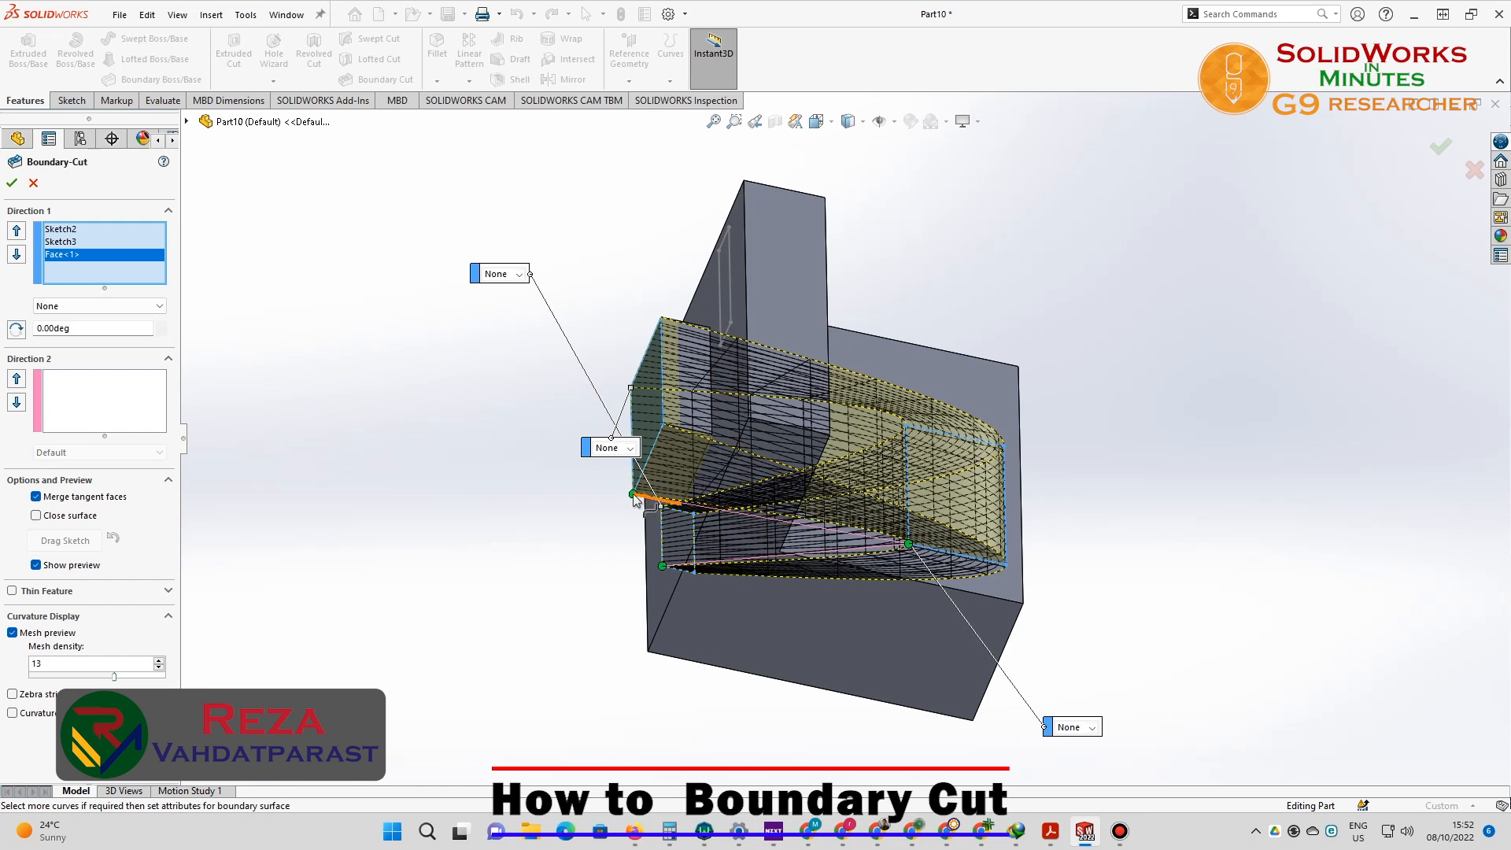
pyautogui.moveTo(495, 455); pyautogui.dragTo(685, 622, button='middle')
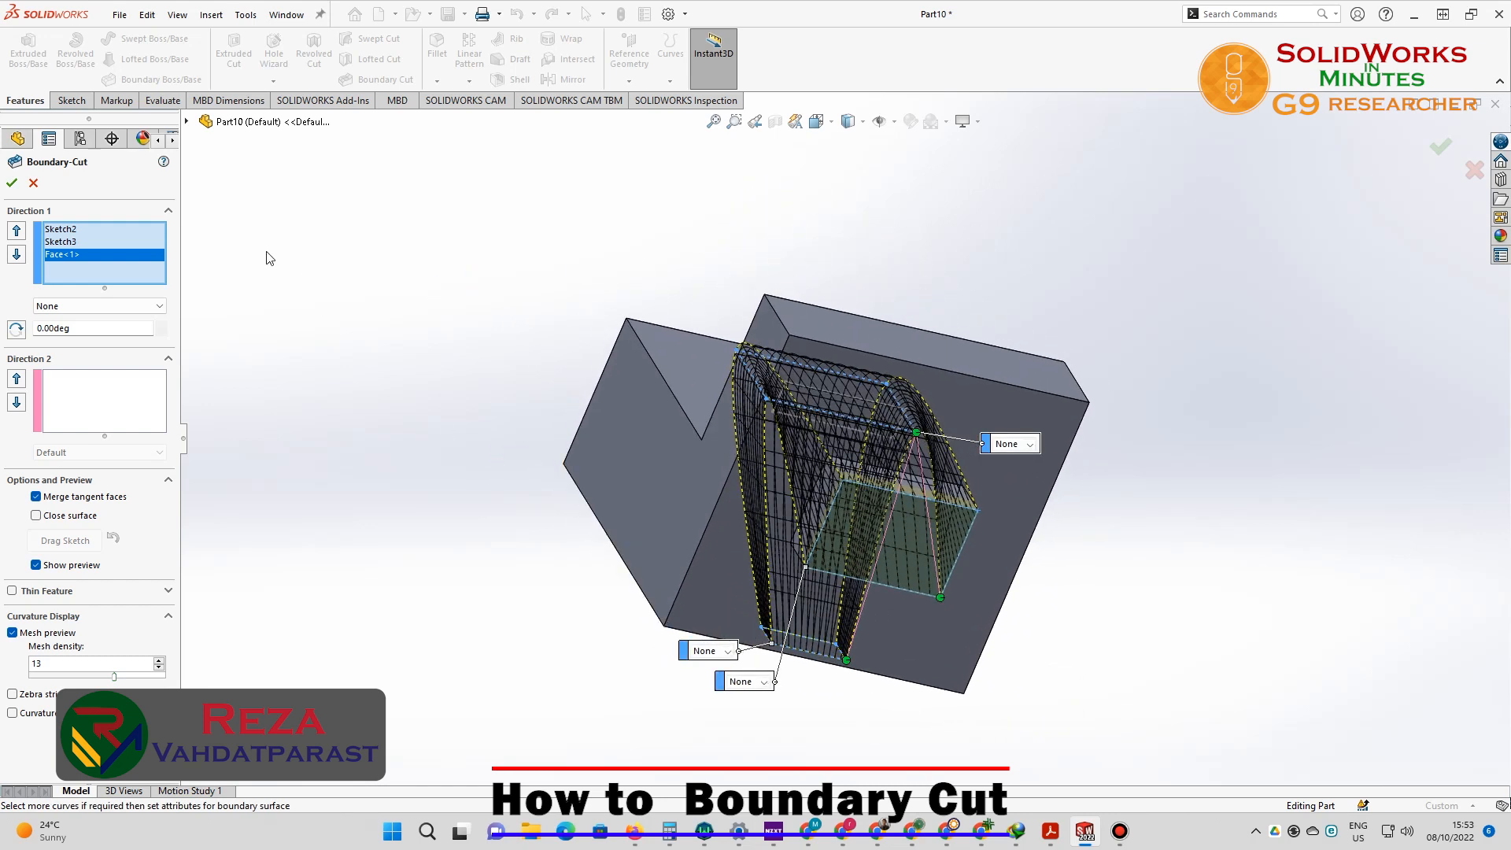
pyautogui.click(13, 183)
# Examine the boundary cut's interior with a planar section view through the Front Plane, then return to the whole part.
pyautogui.moveTo(469, 351); pyautogui.dragTo(293, 270, button='middle')
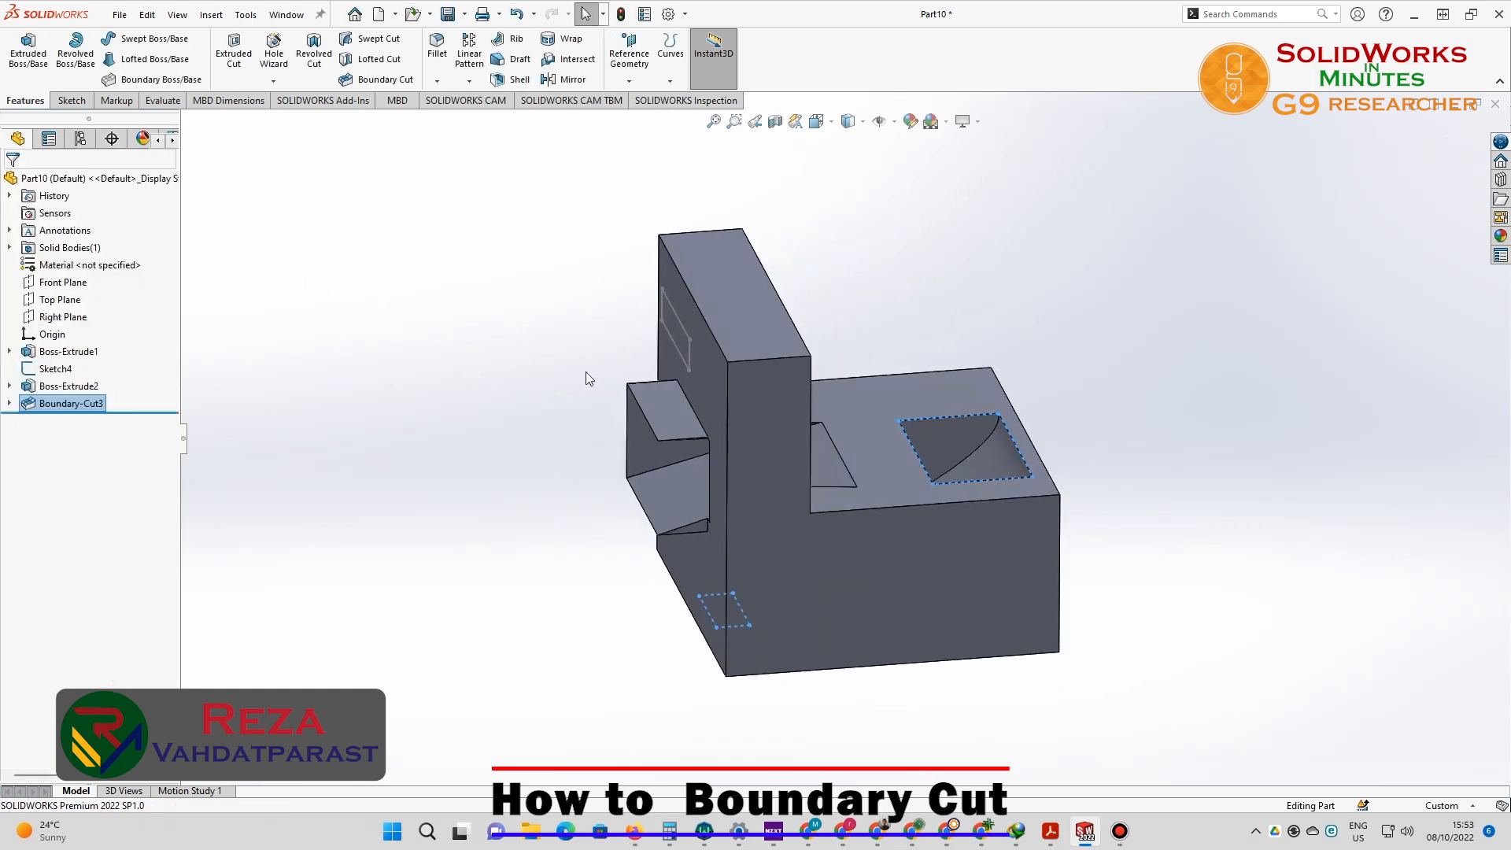
pyautogui.scroll(-4, 710, 445)
pyautogui.scroll(6, 716, 451)
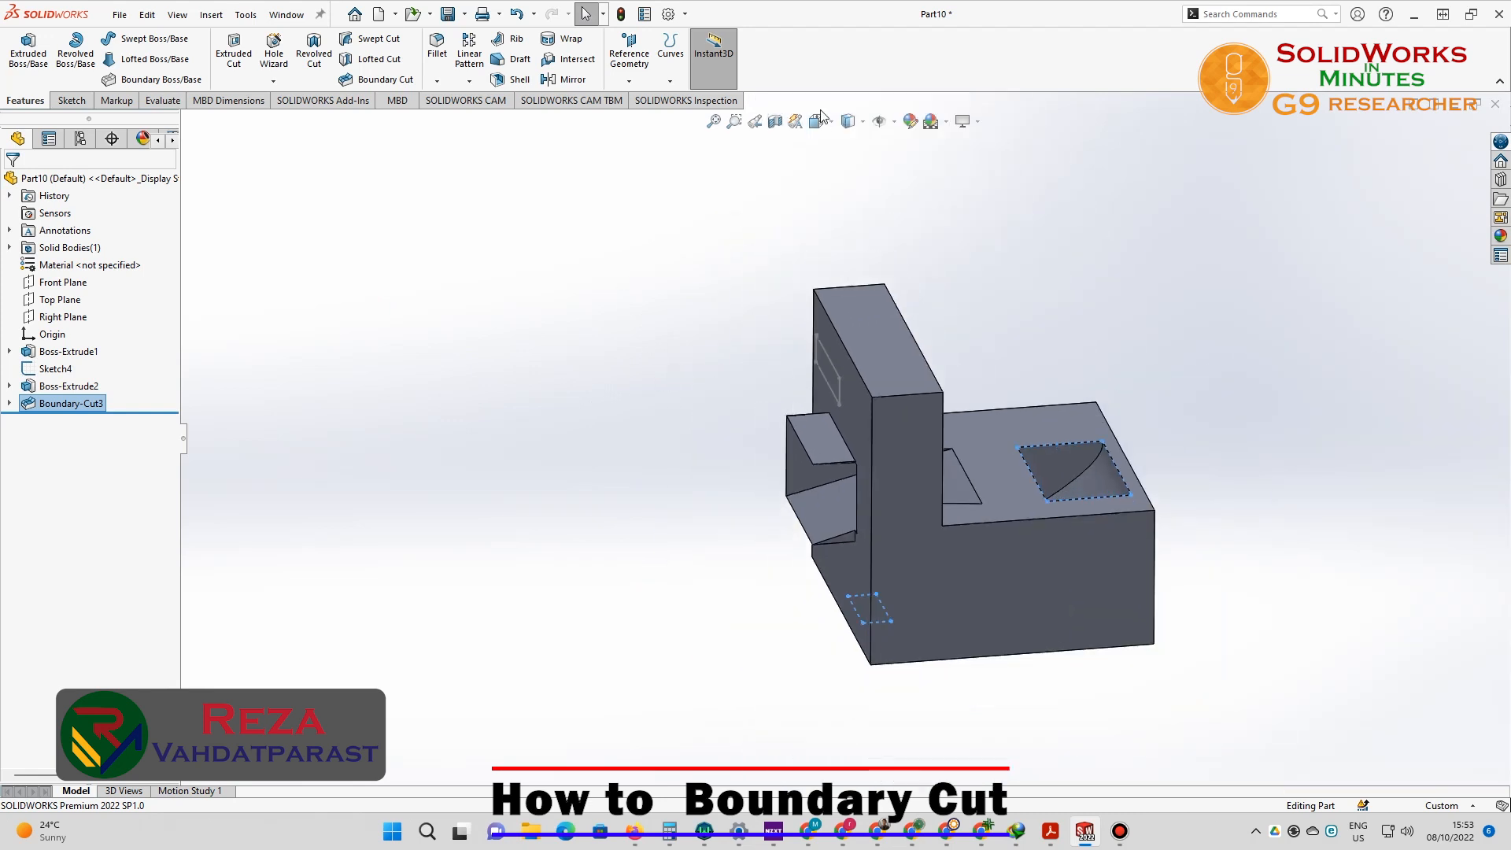
pyautogui.click(774, 122)
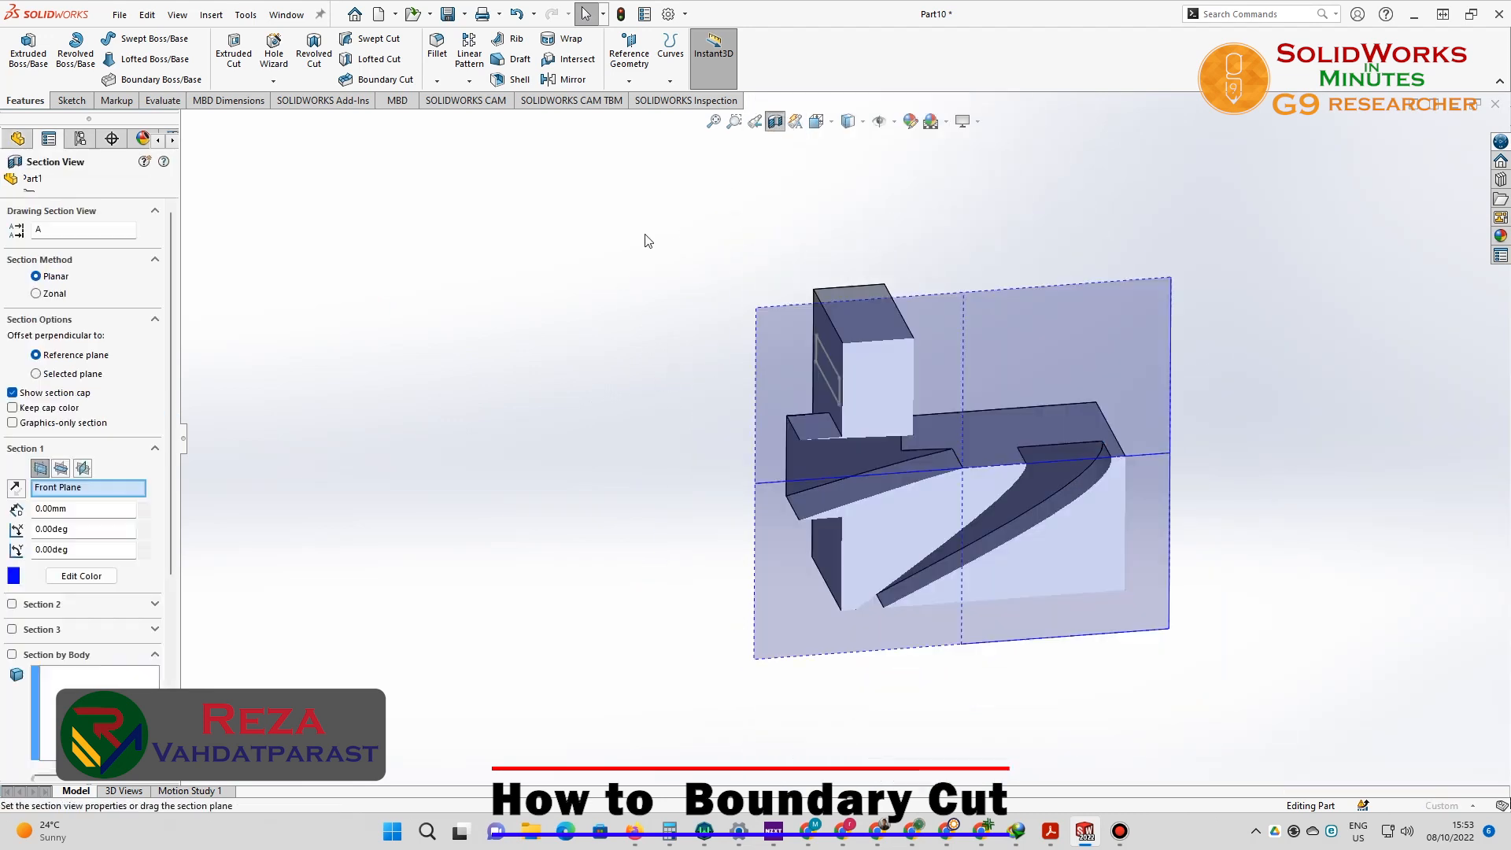
pyautogui.moveTo(562, 214); pyautogui.dragTo(522, 513, button='middle')
pyautogui.moveTo(625, 588); pyautogui.dragTo(637, 644, button='middle')
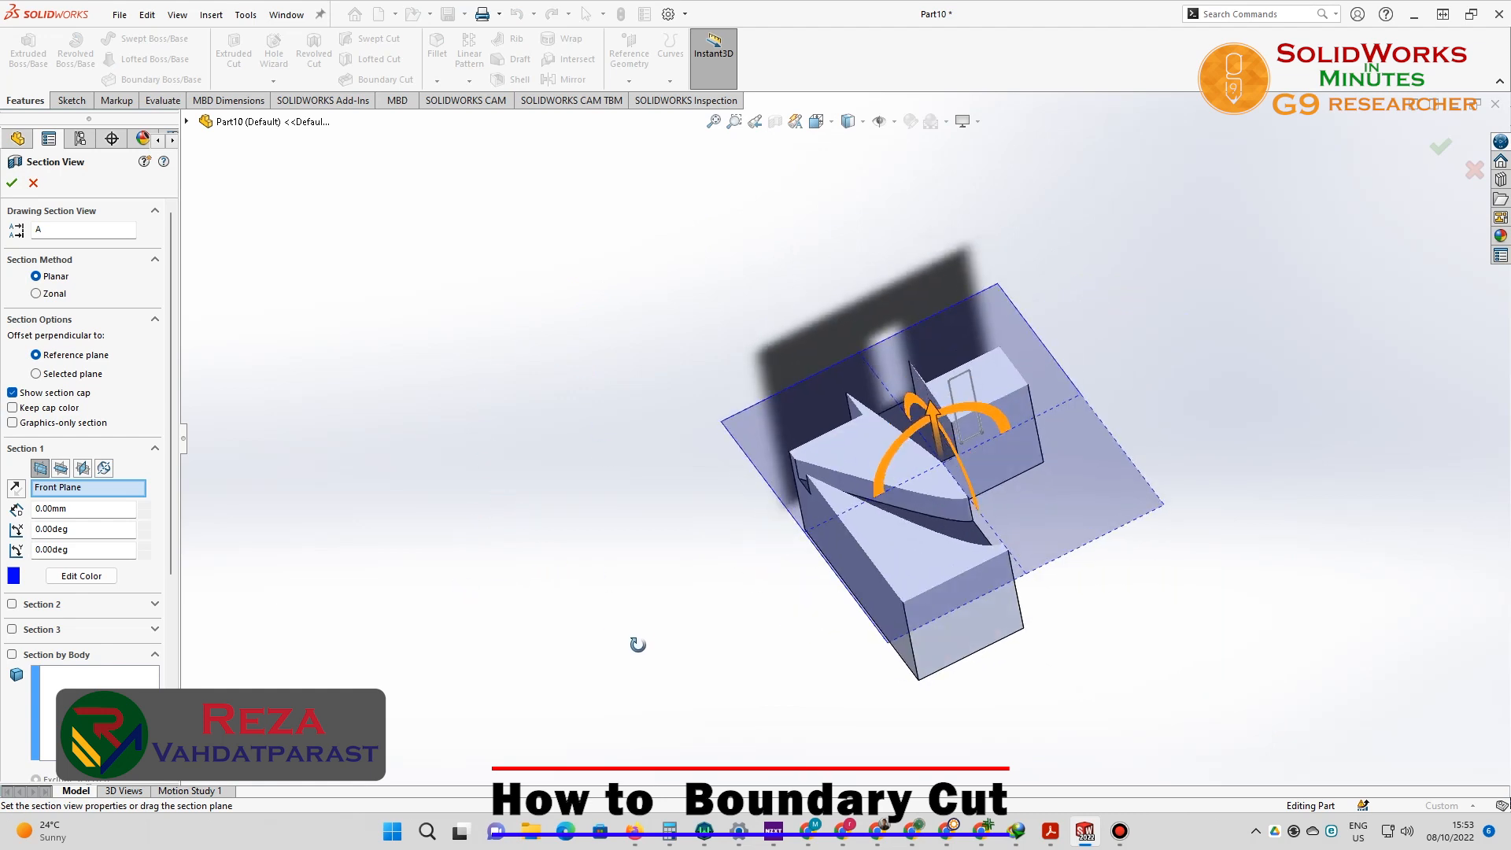
pyautogui.scroll(-10, 678, 313)
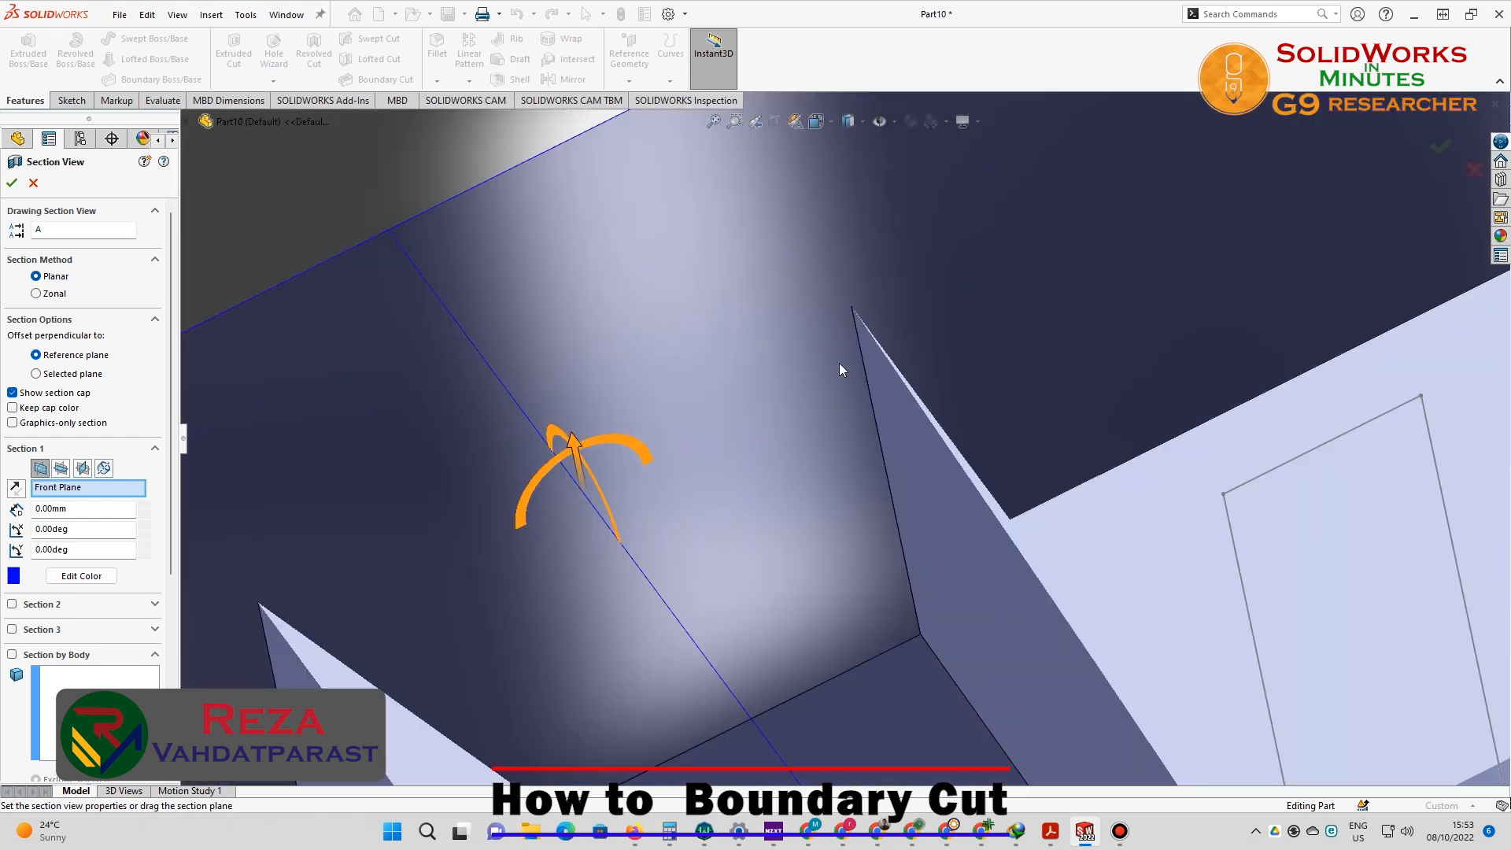
pyautogui.scroll(10, 948, 364)
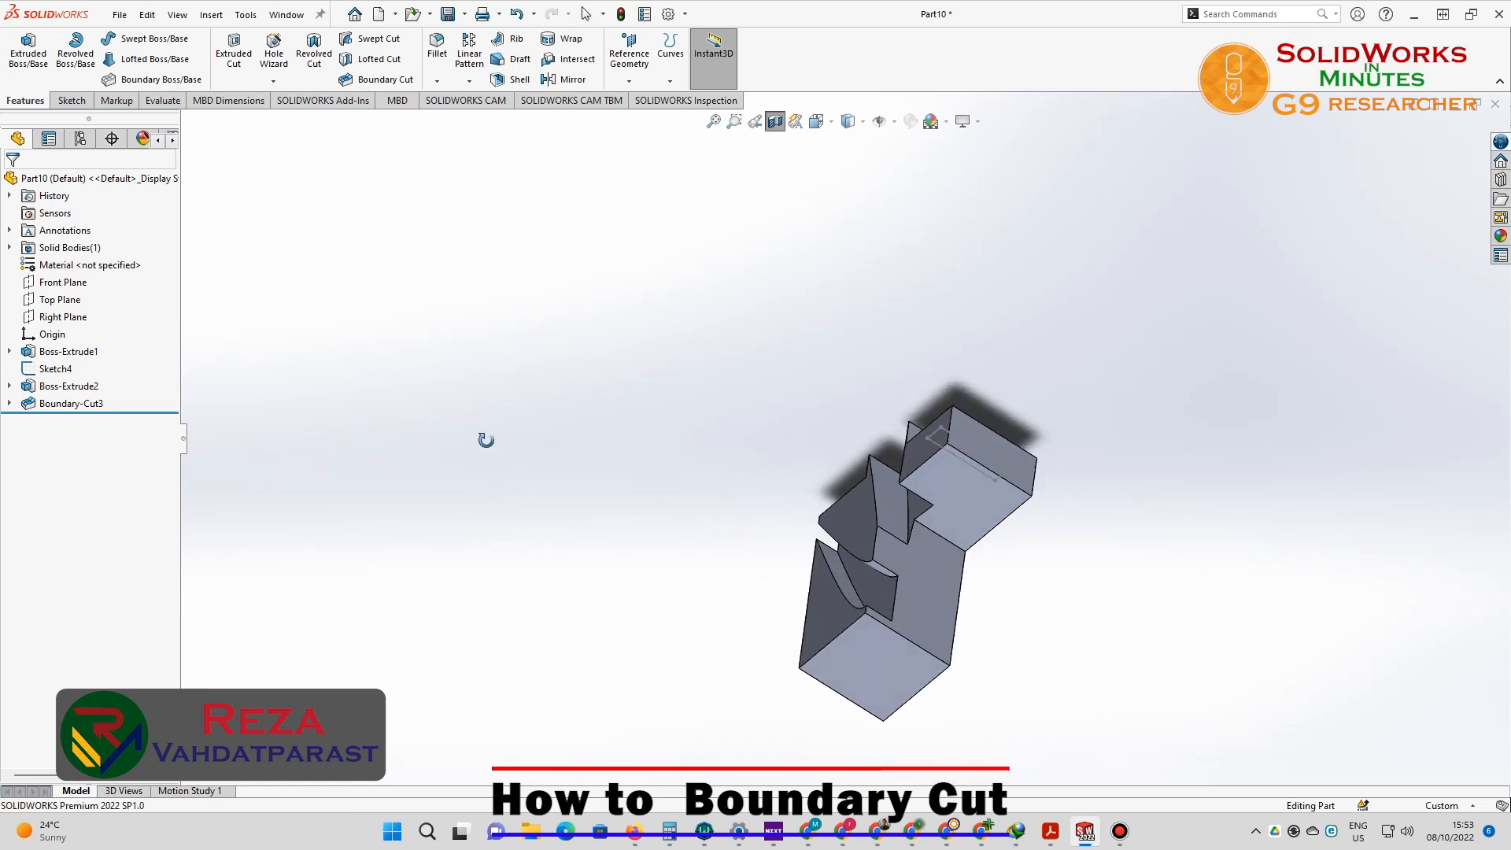
pyautogui.moveTo(565, 425); pyautogui.dragTo(701, 622, button='middle')
pyautogui.moveTo(668, 351); pyautogui.dragTo(636, 527, button='middle')
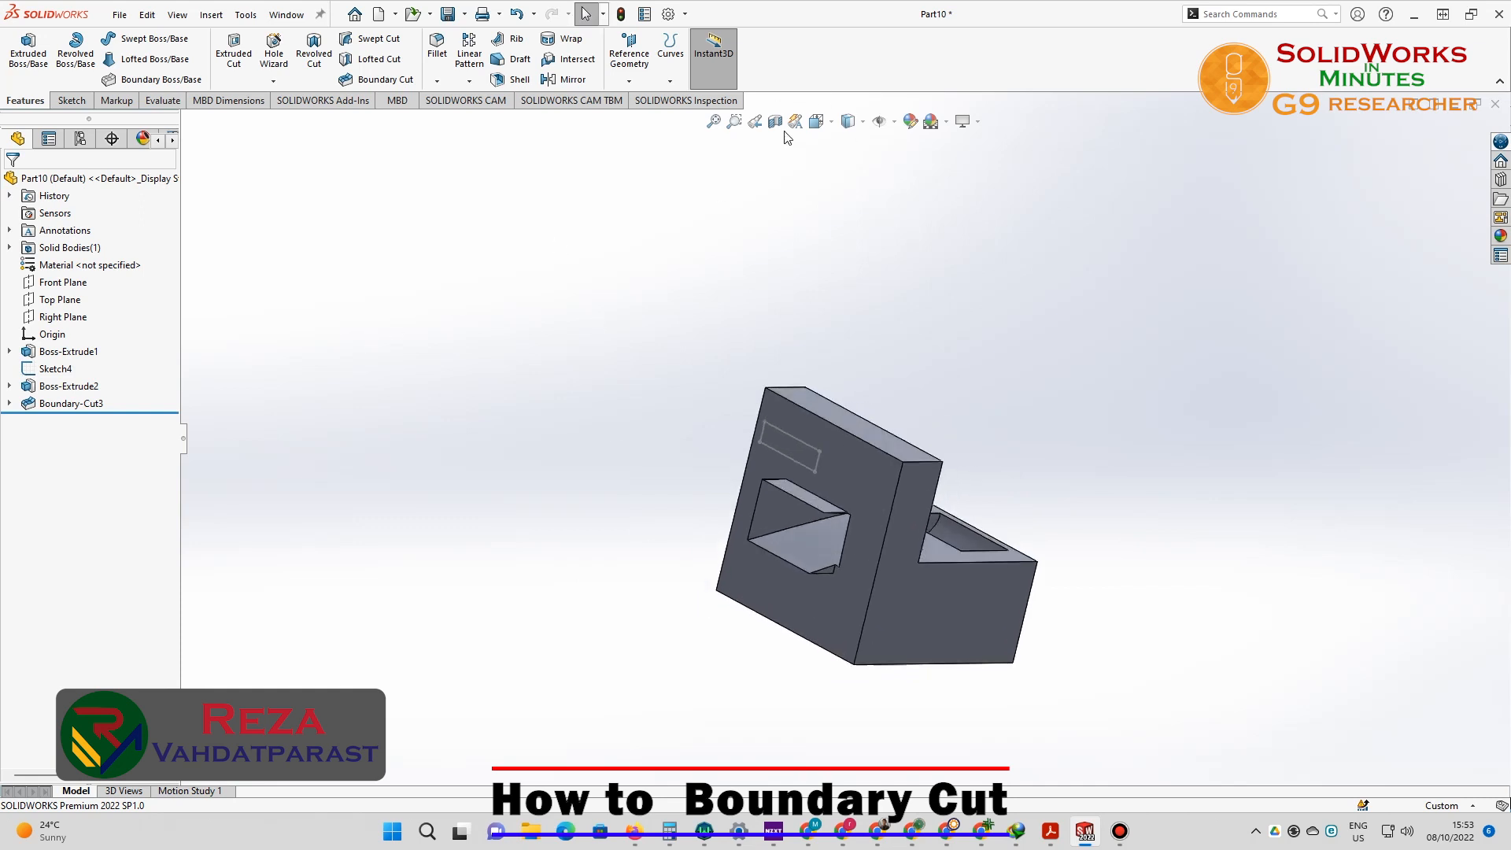
# Orient the part to an isometric view showing the boundary cut's openings on the upright and the base's top face.
pyautogui.click(816, 120)
pyautogui.click(680, 436)
pyautogui.moveTo(663, 258); pyautogui.dragTo(540, 127, button='middle')
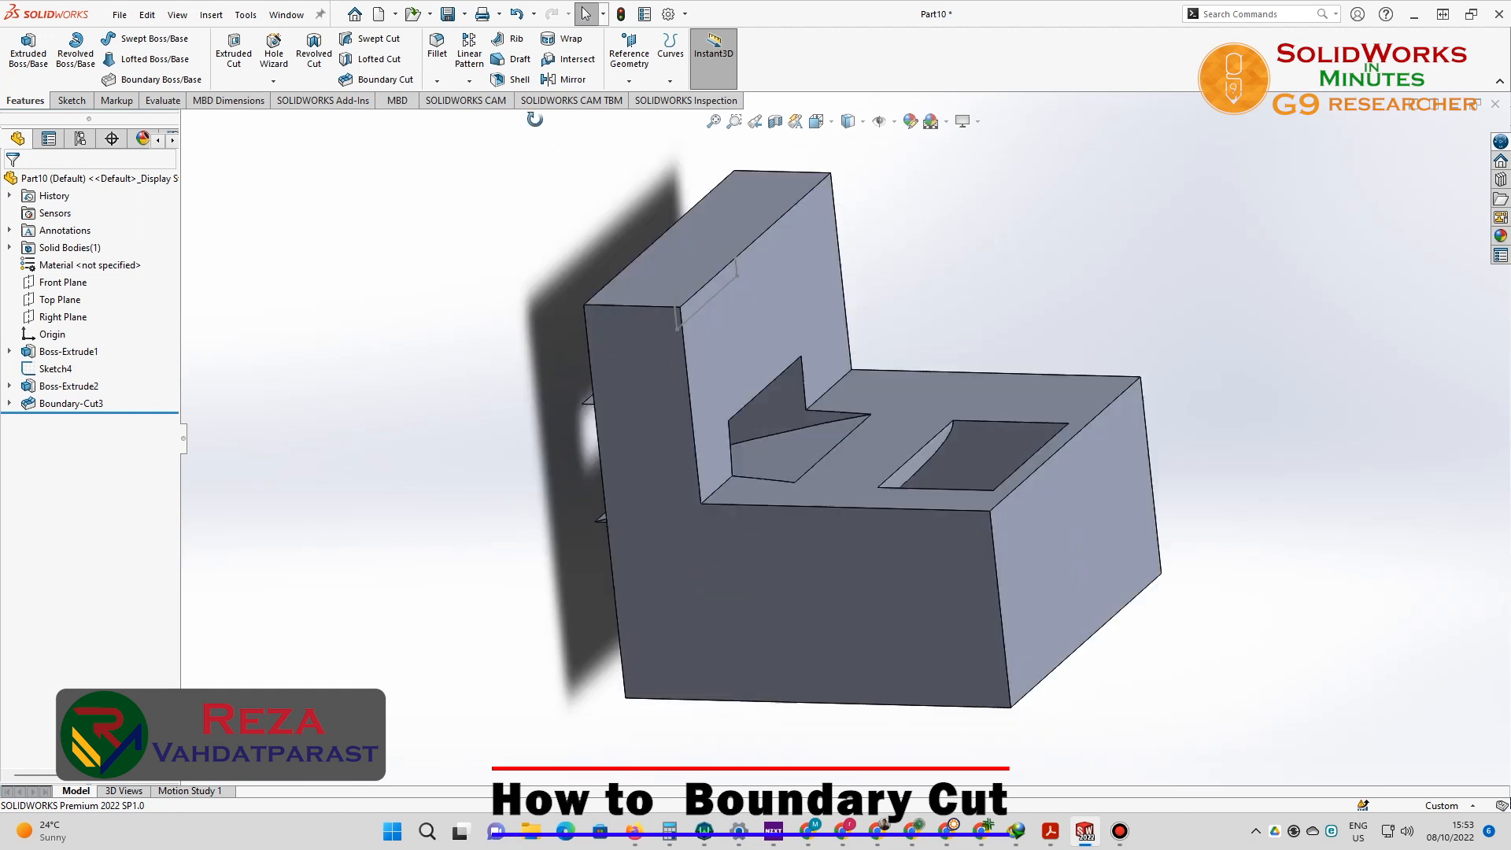
pyautogui.click(816, 120)
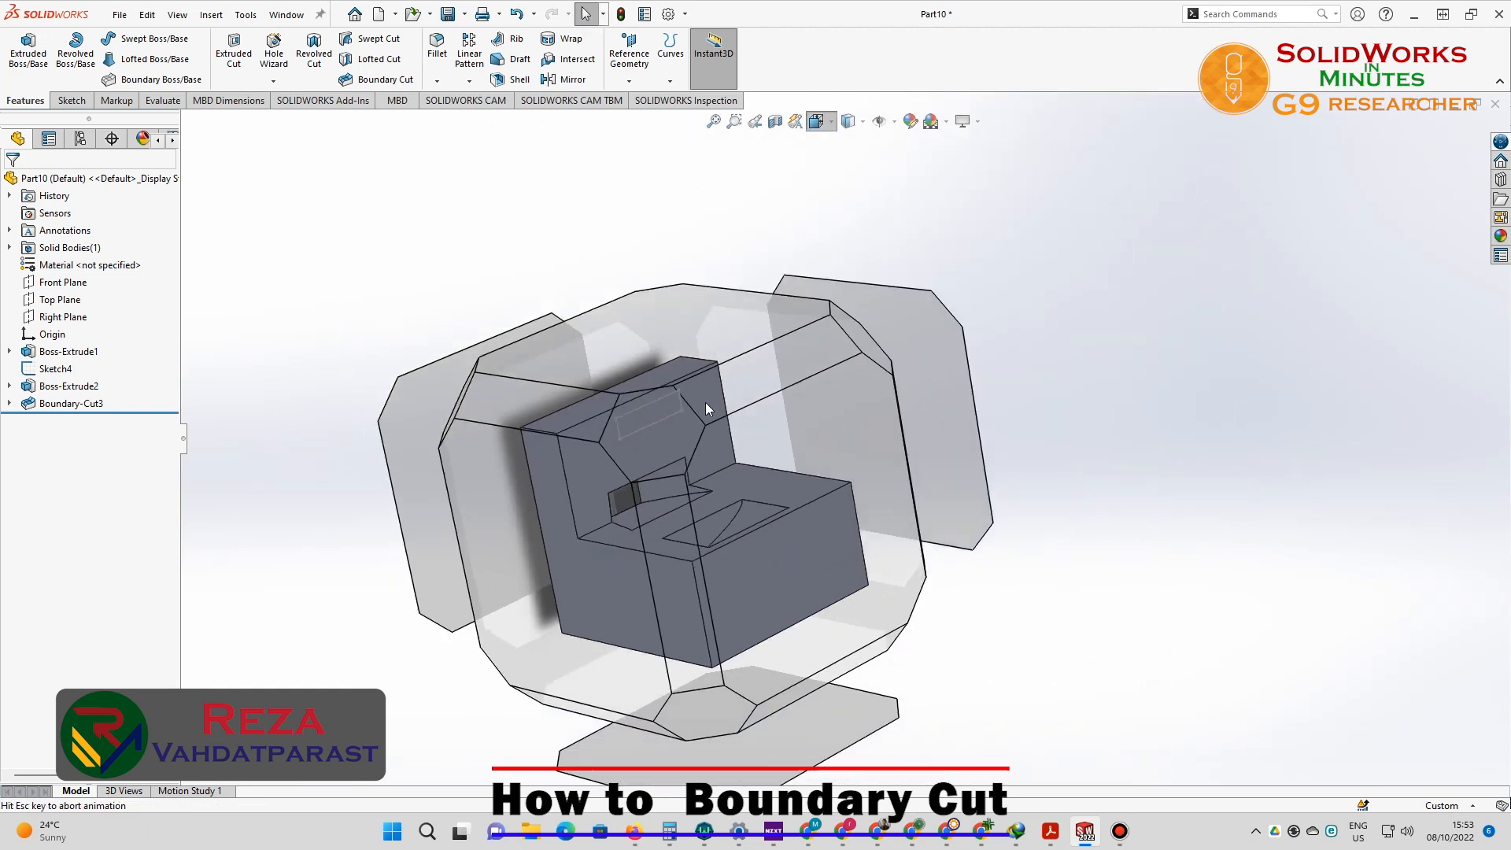
pyautogui.click(645, 446)
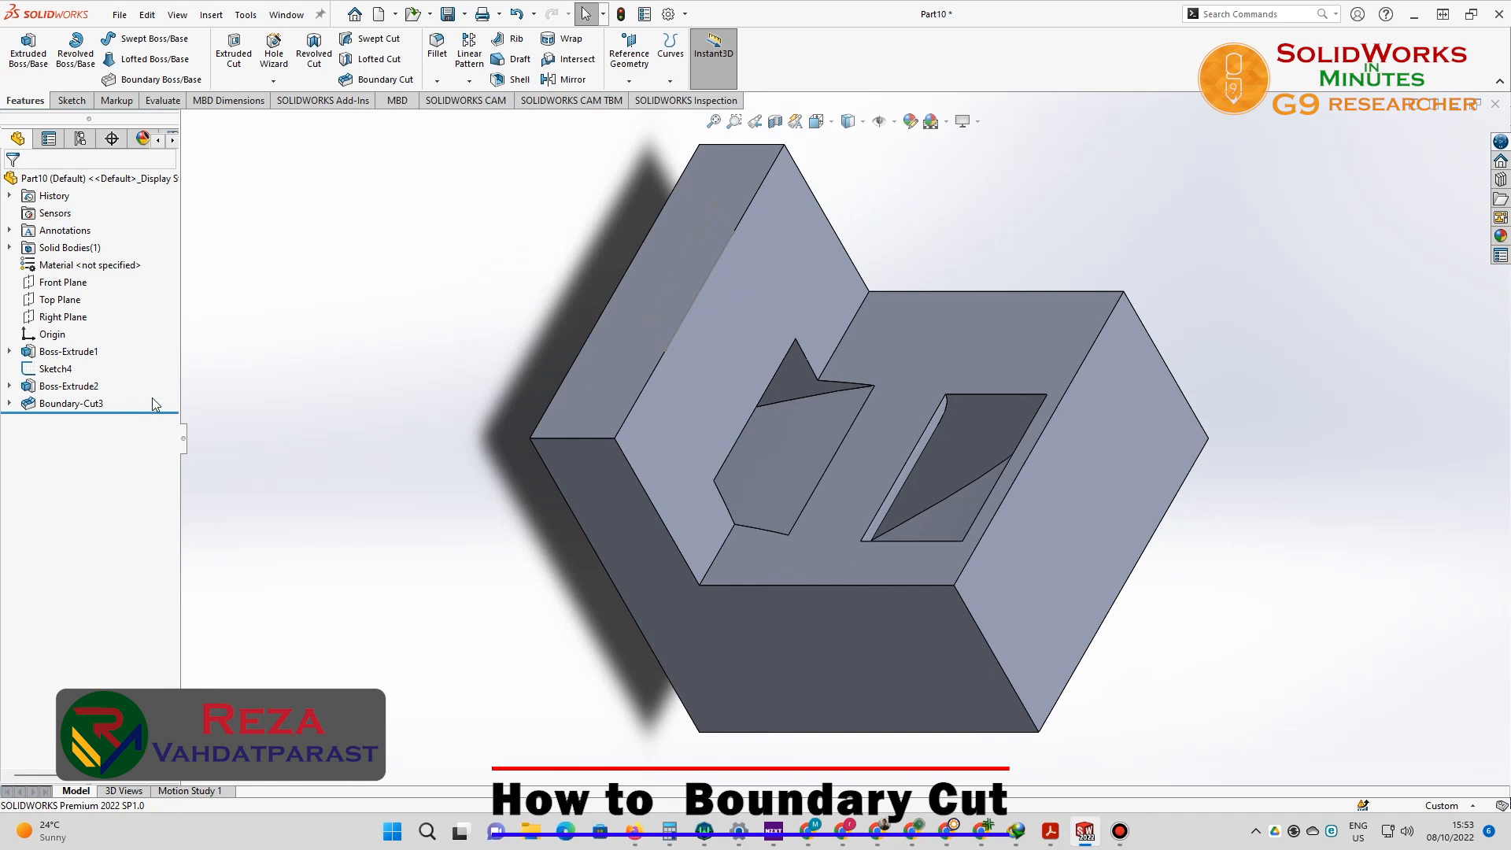